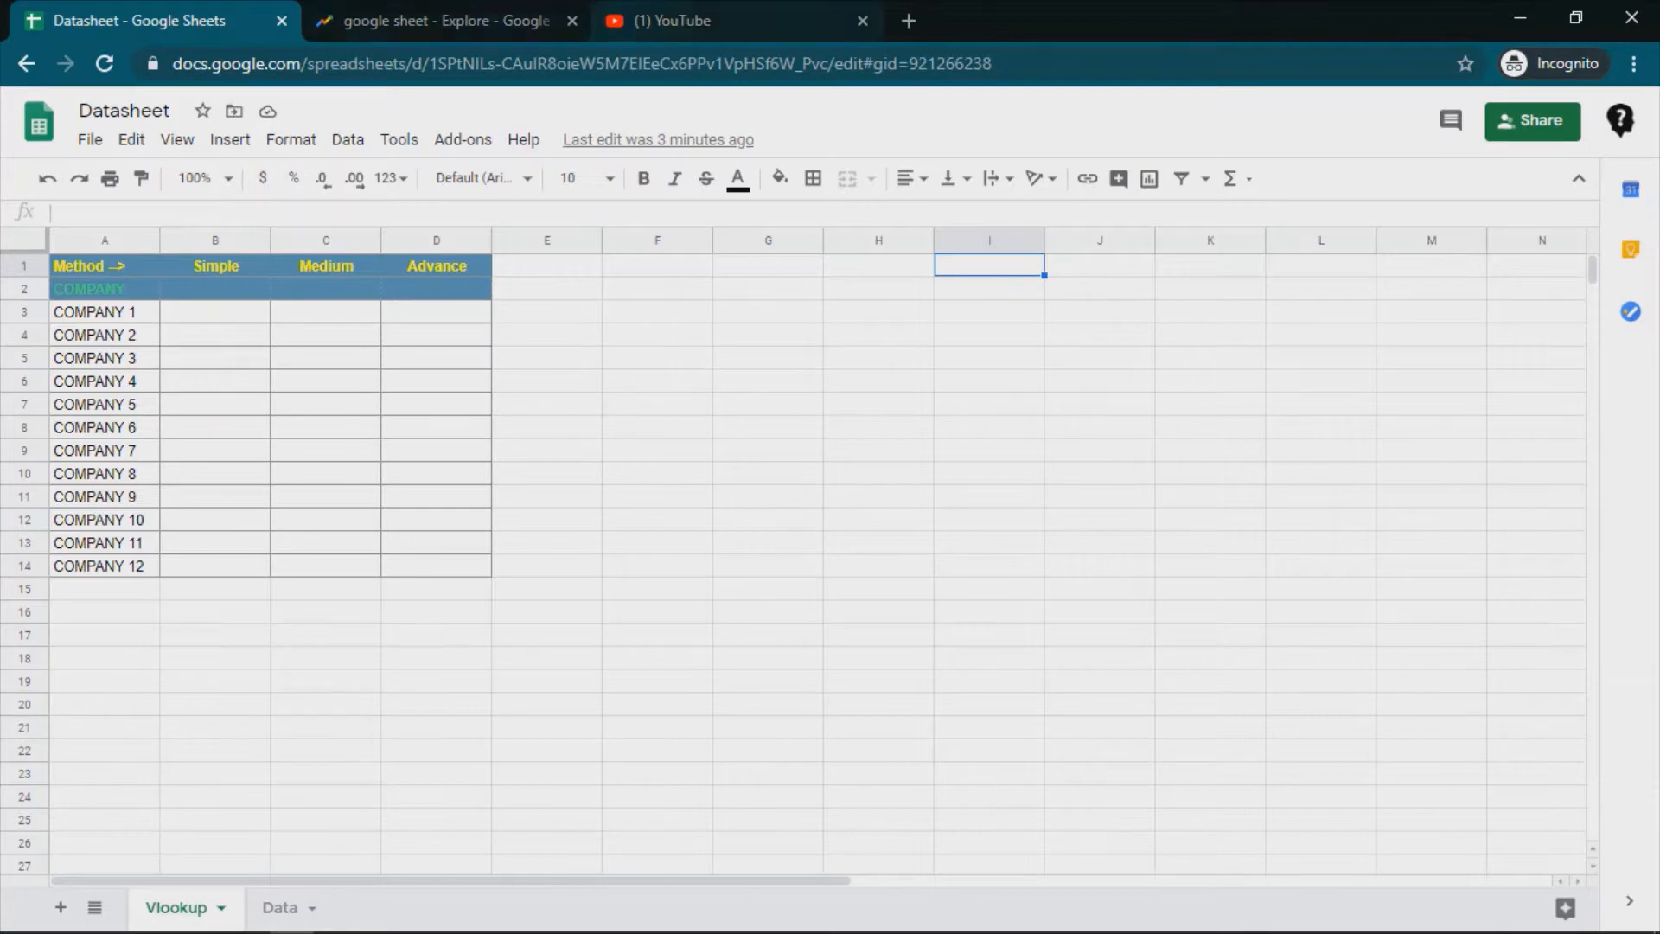
# - Close the Google Trends and YouTube browser tabs and review the company table on the Data sheet
pyautogui.click(572, 21)
pyautogui.click(572, 21)
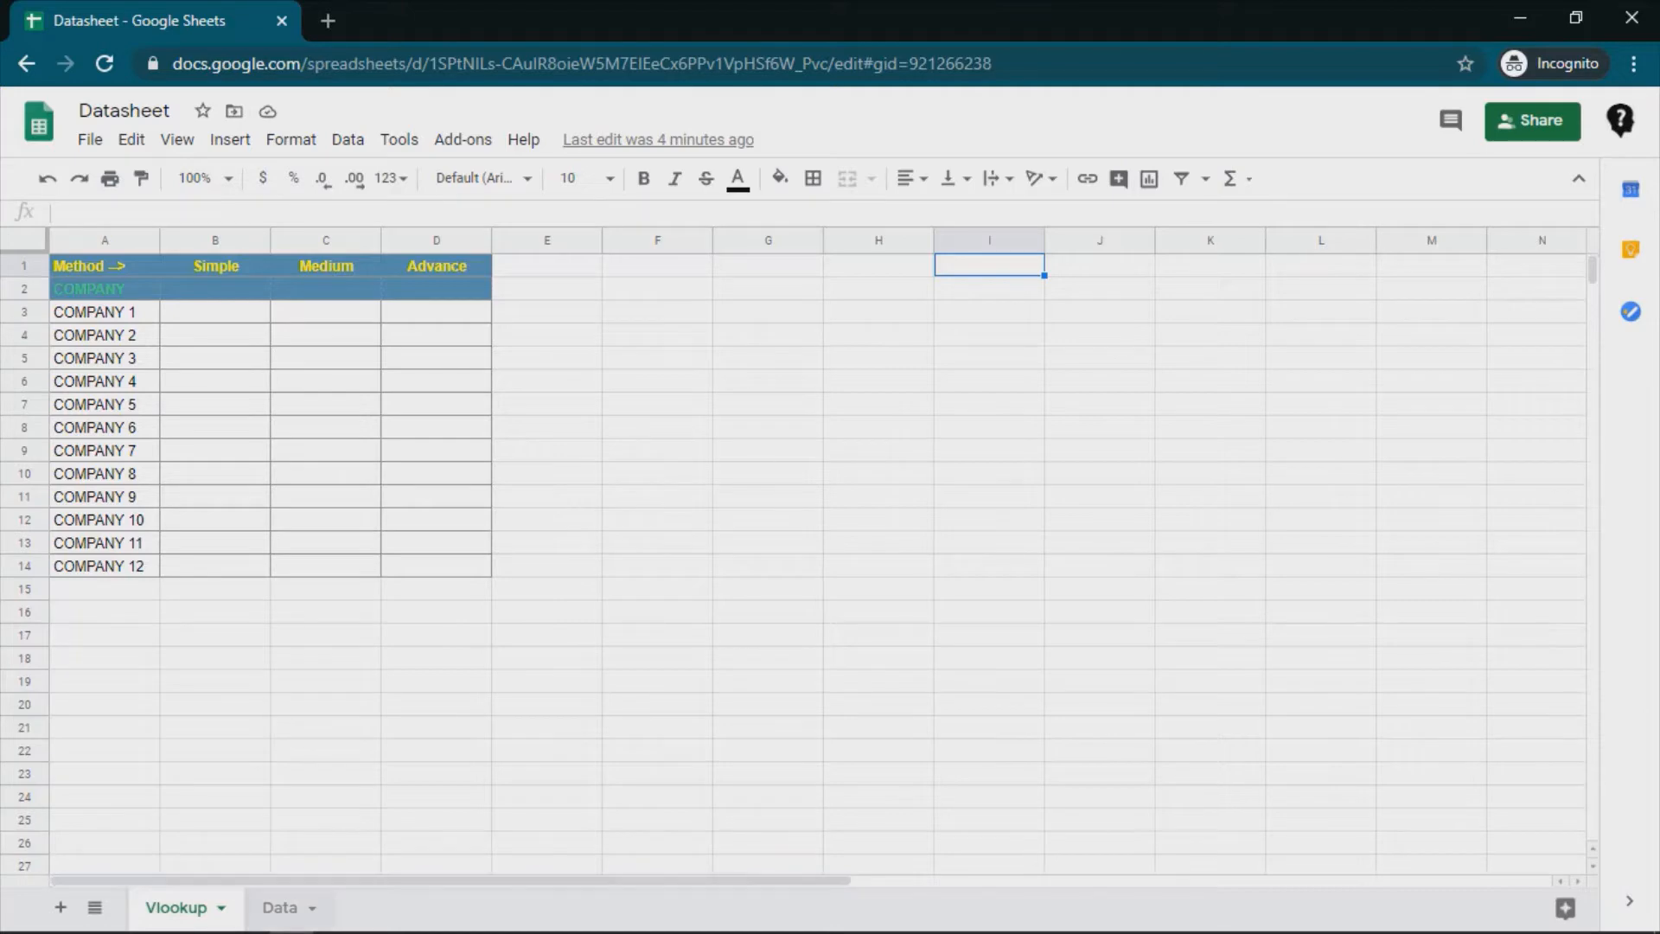
pyautogui.click(280, 908)
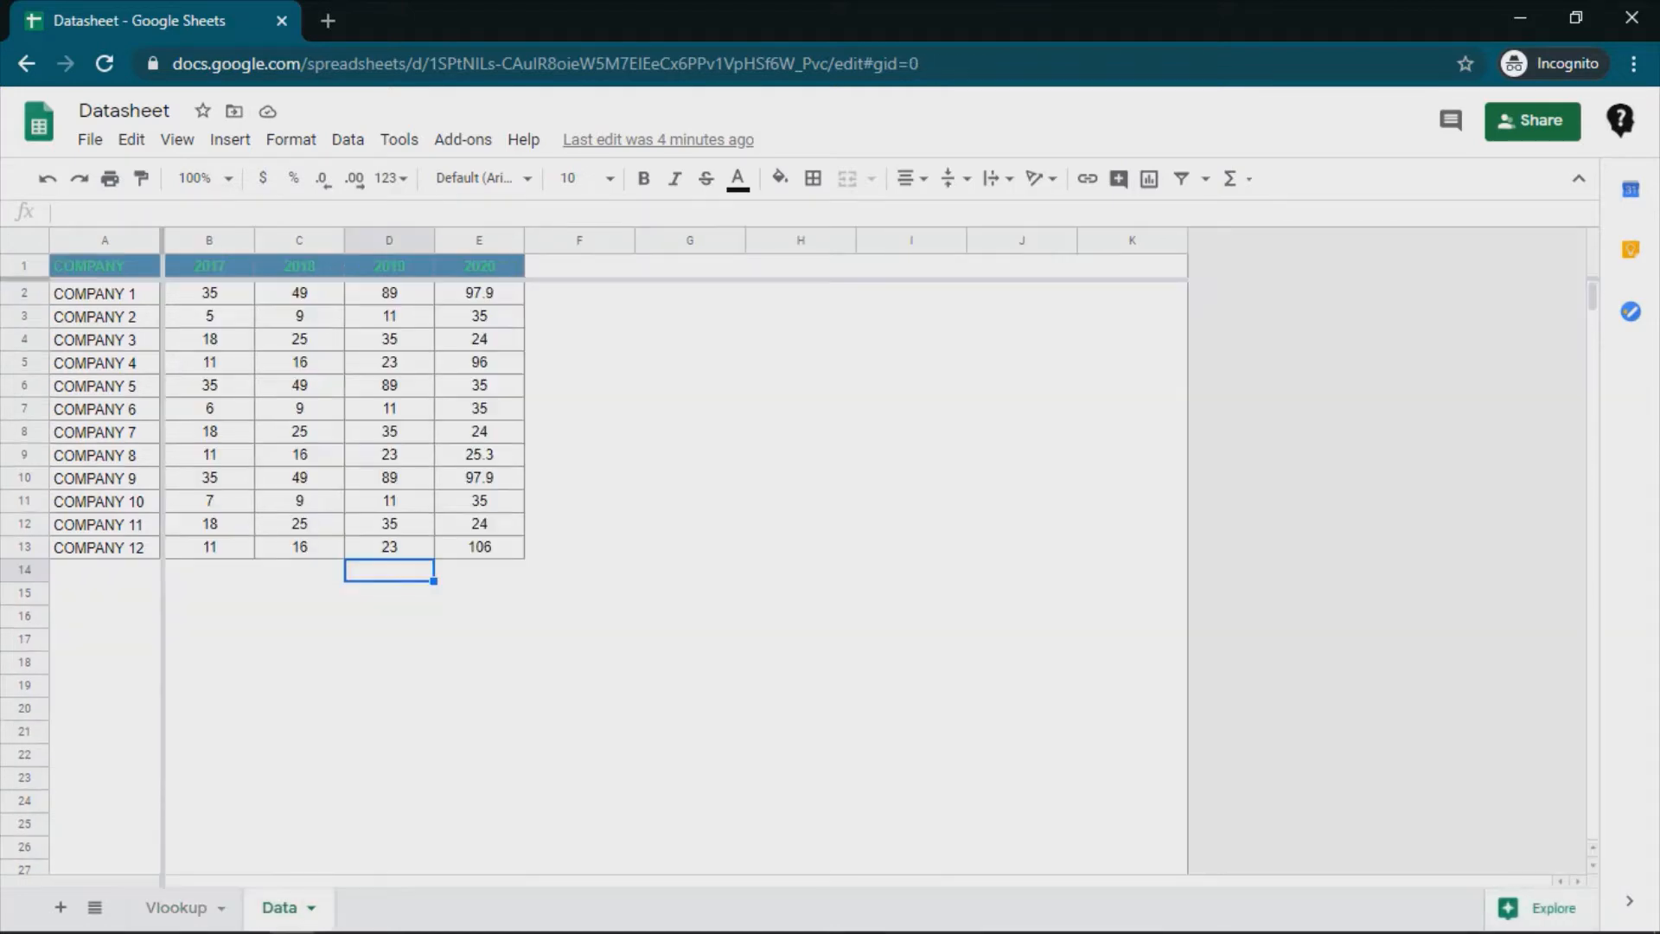
pyautogui.click(176, 907)
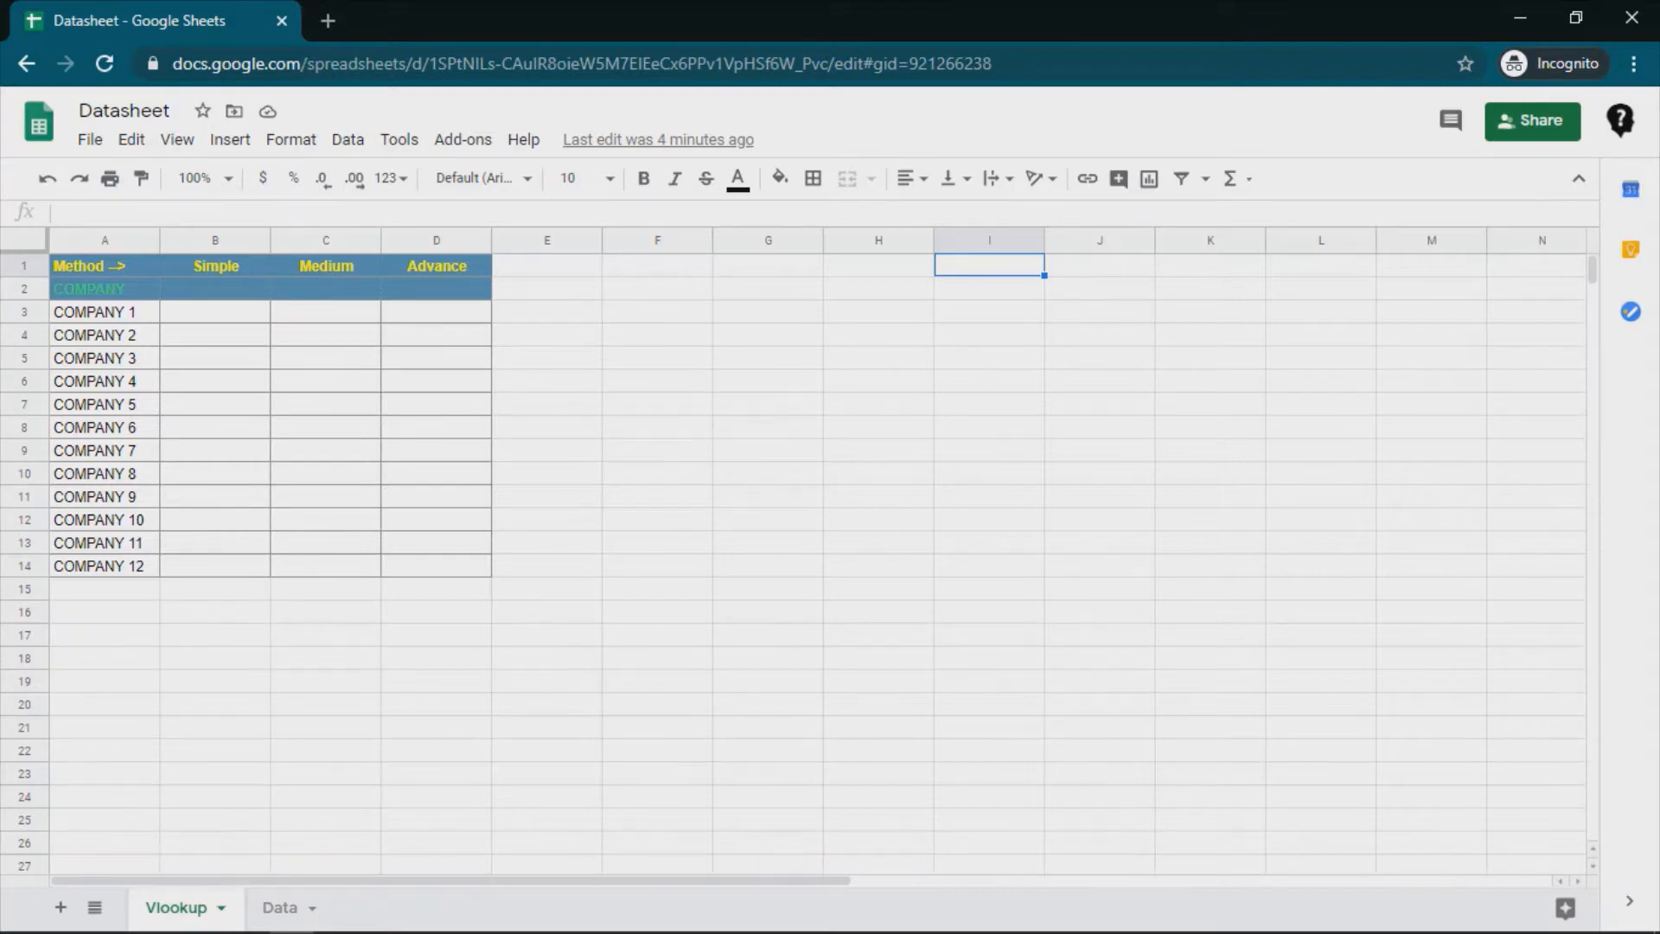
# - Start a VLOOKUP formula in cell B3 of the Vlookup sheet with $A3 as the search key
pyautogui.click(216, 313)
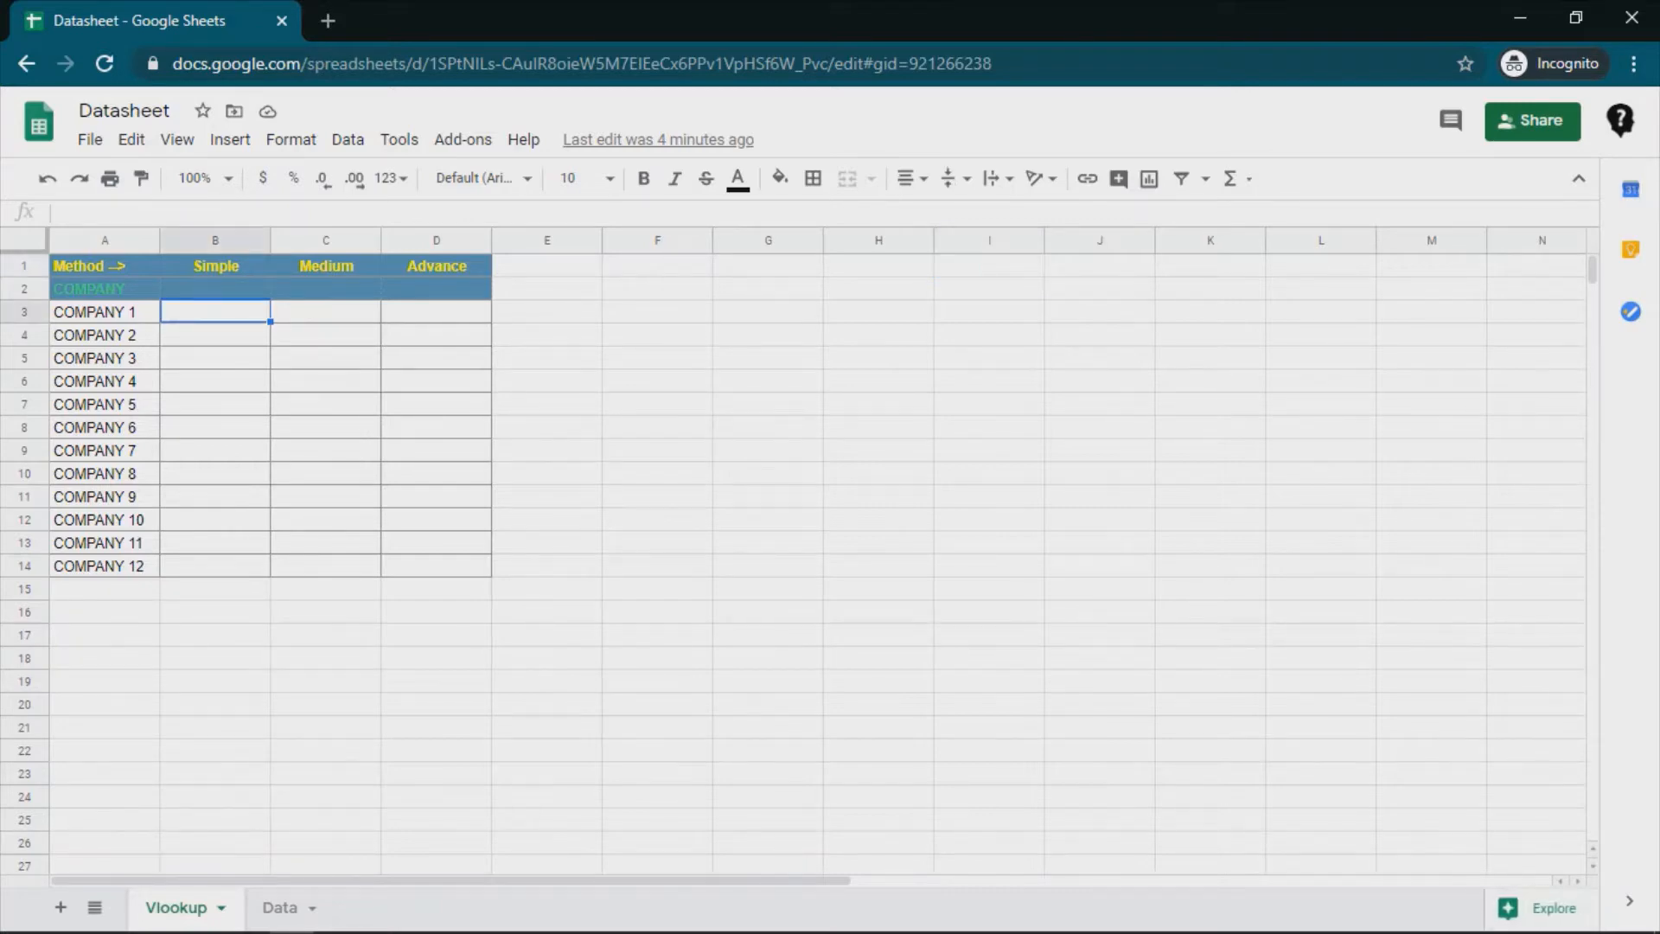
pyautogui.write('=vl')
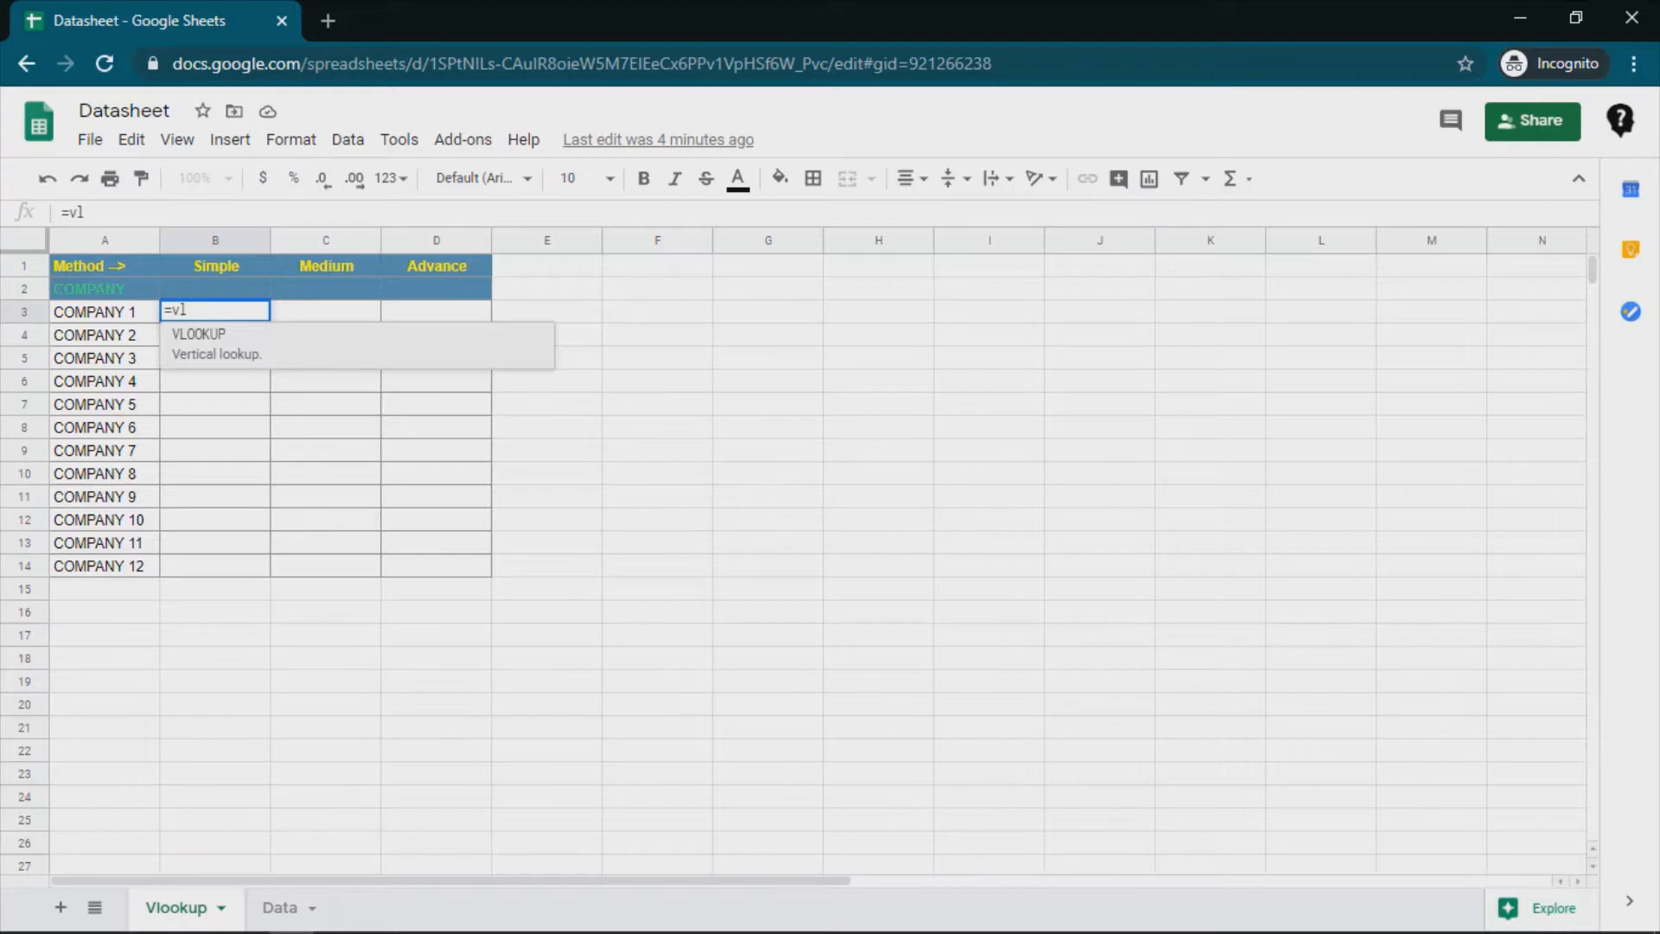
pyautogui.press('Tab')
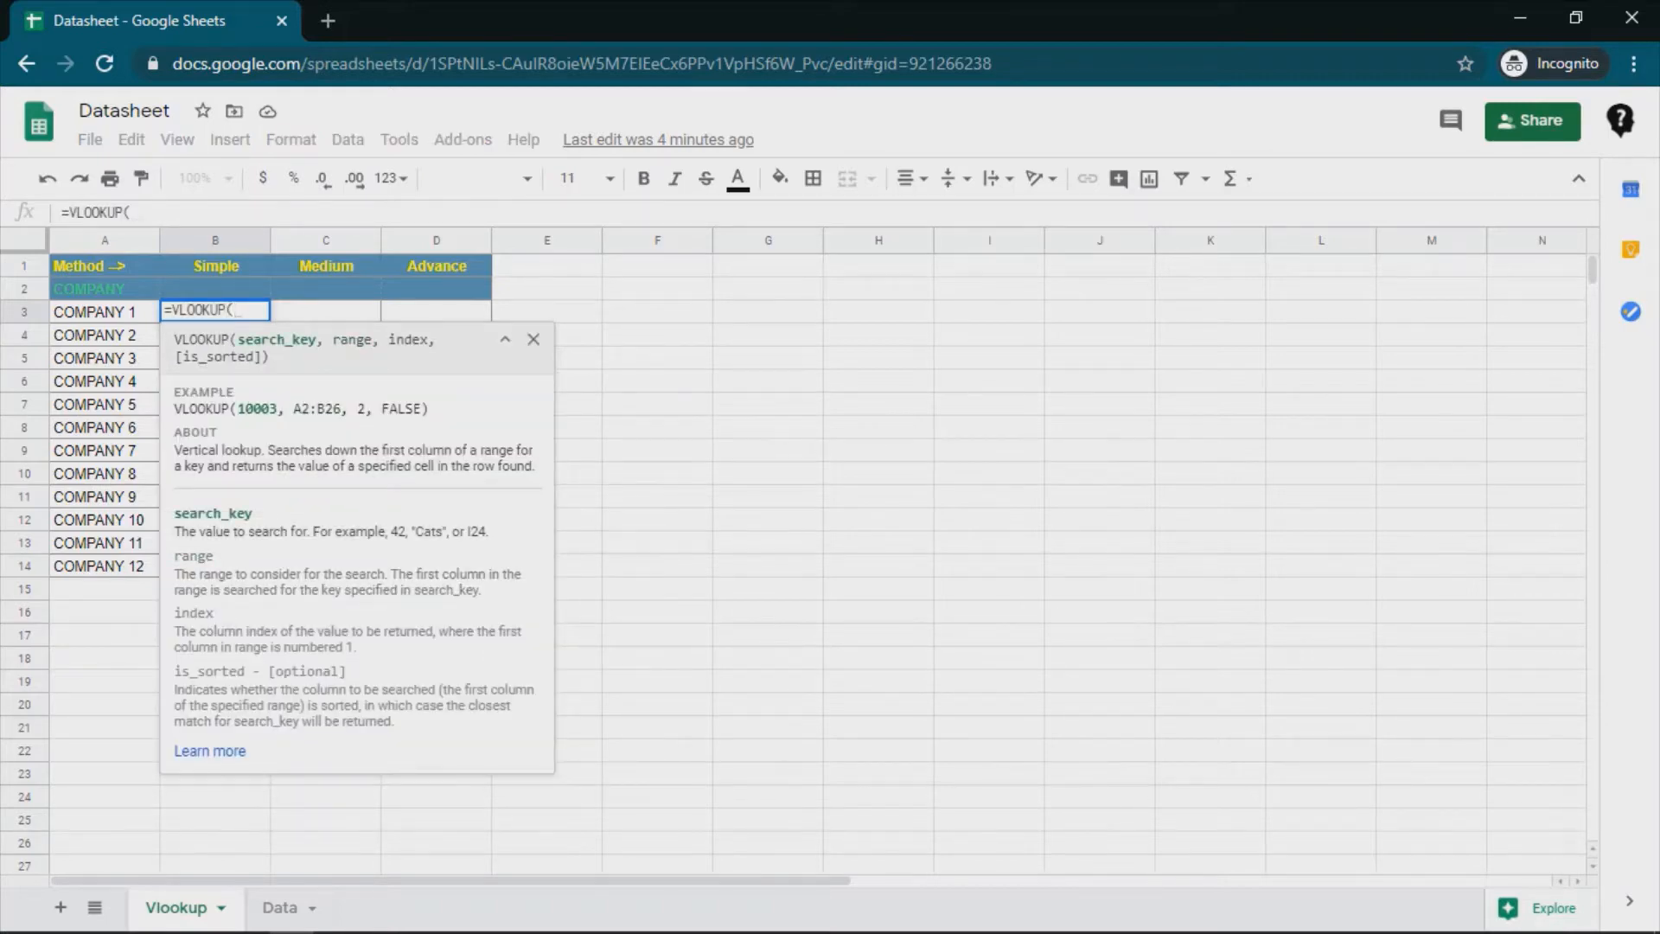
pyautogui.write('A3')
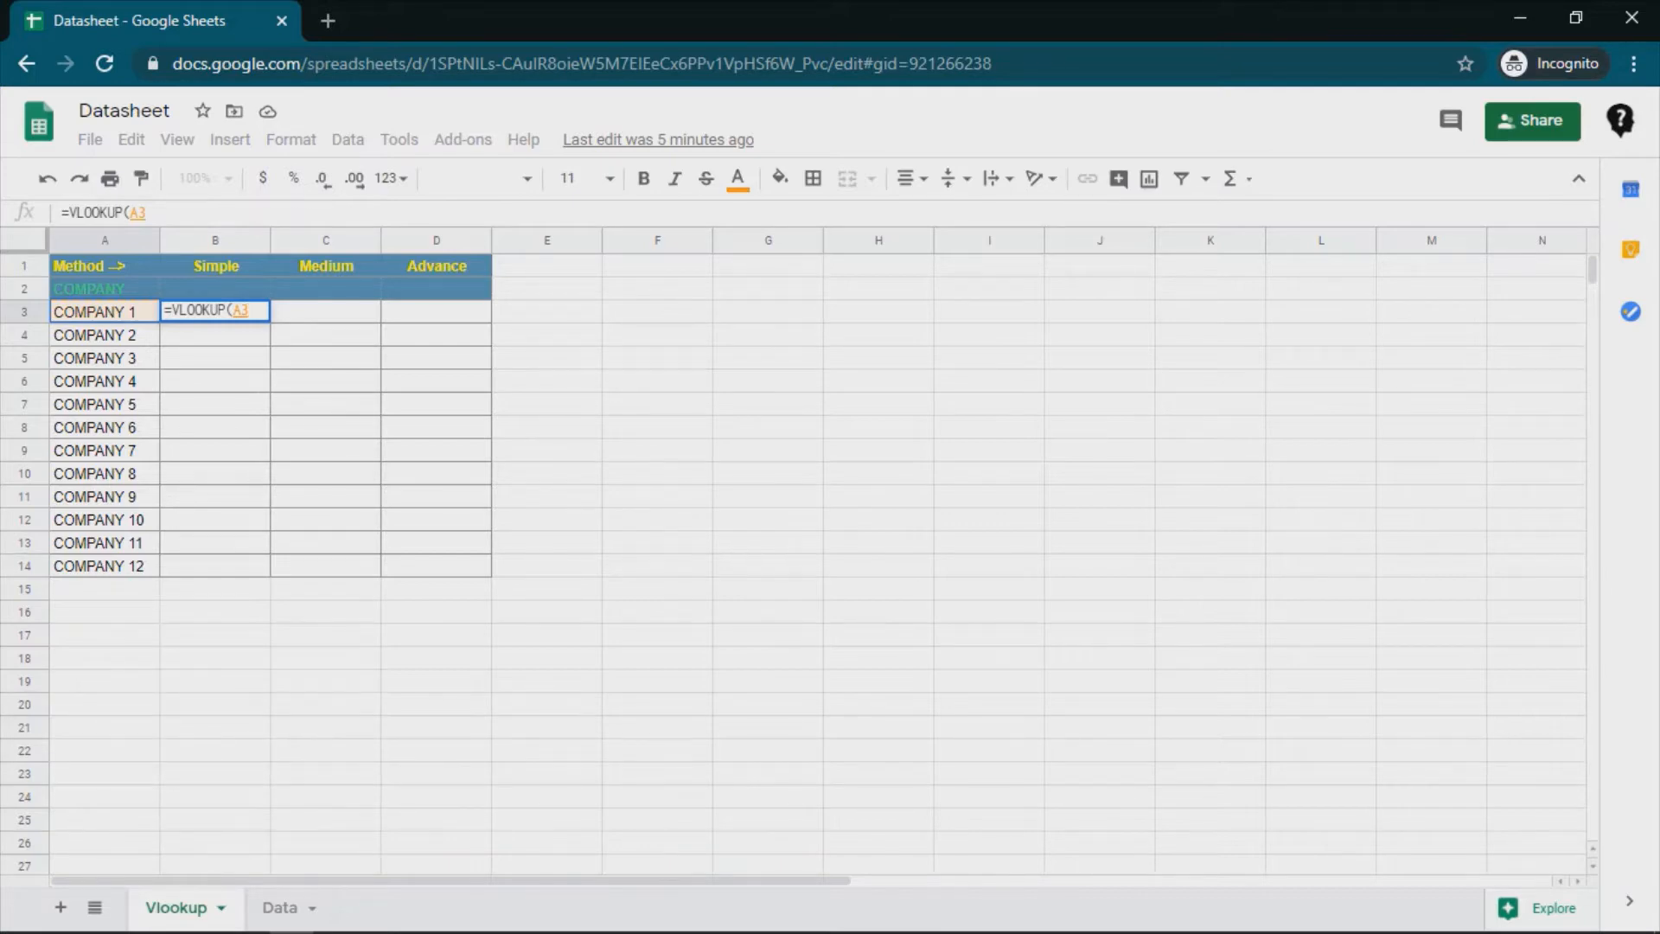
pyautogui.press('F4')
pyautogui.press('F4')
pyautogui.write(',')
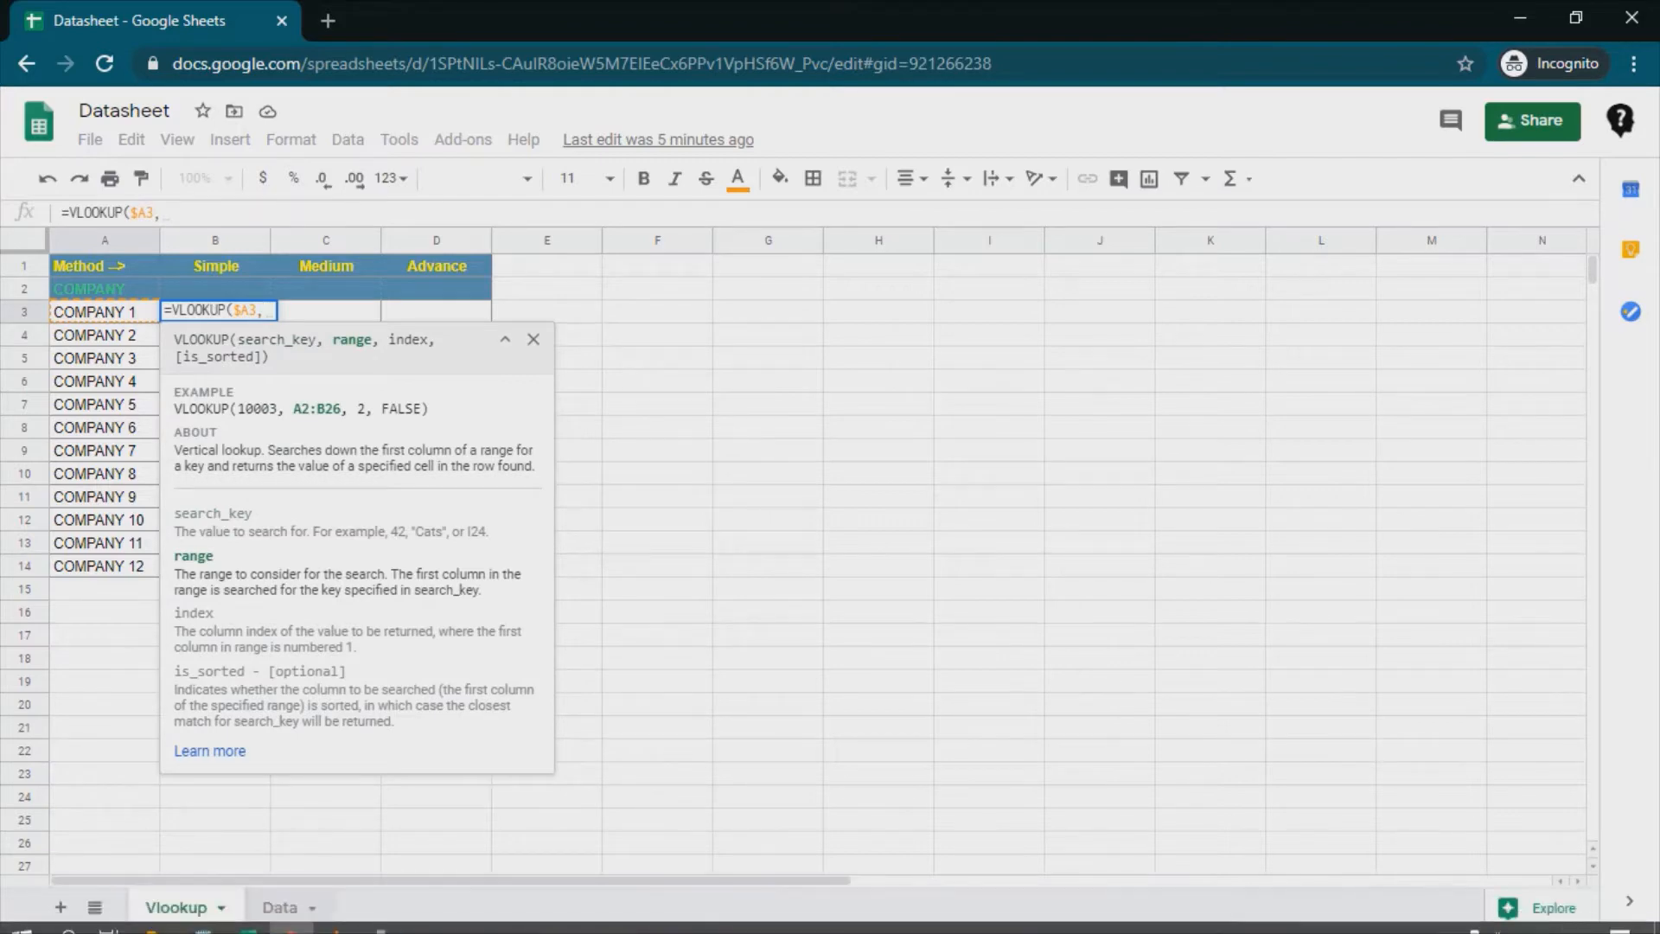
# - Set the formula's lookup range to the whole company table as the absolute reference Data!$A$1:$E$13
pyautogui.click(280, 908)
pyautogui.moveTo(104, 265); pyautogui.dragTo(479, 546)
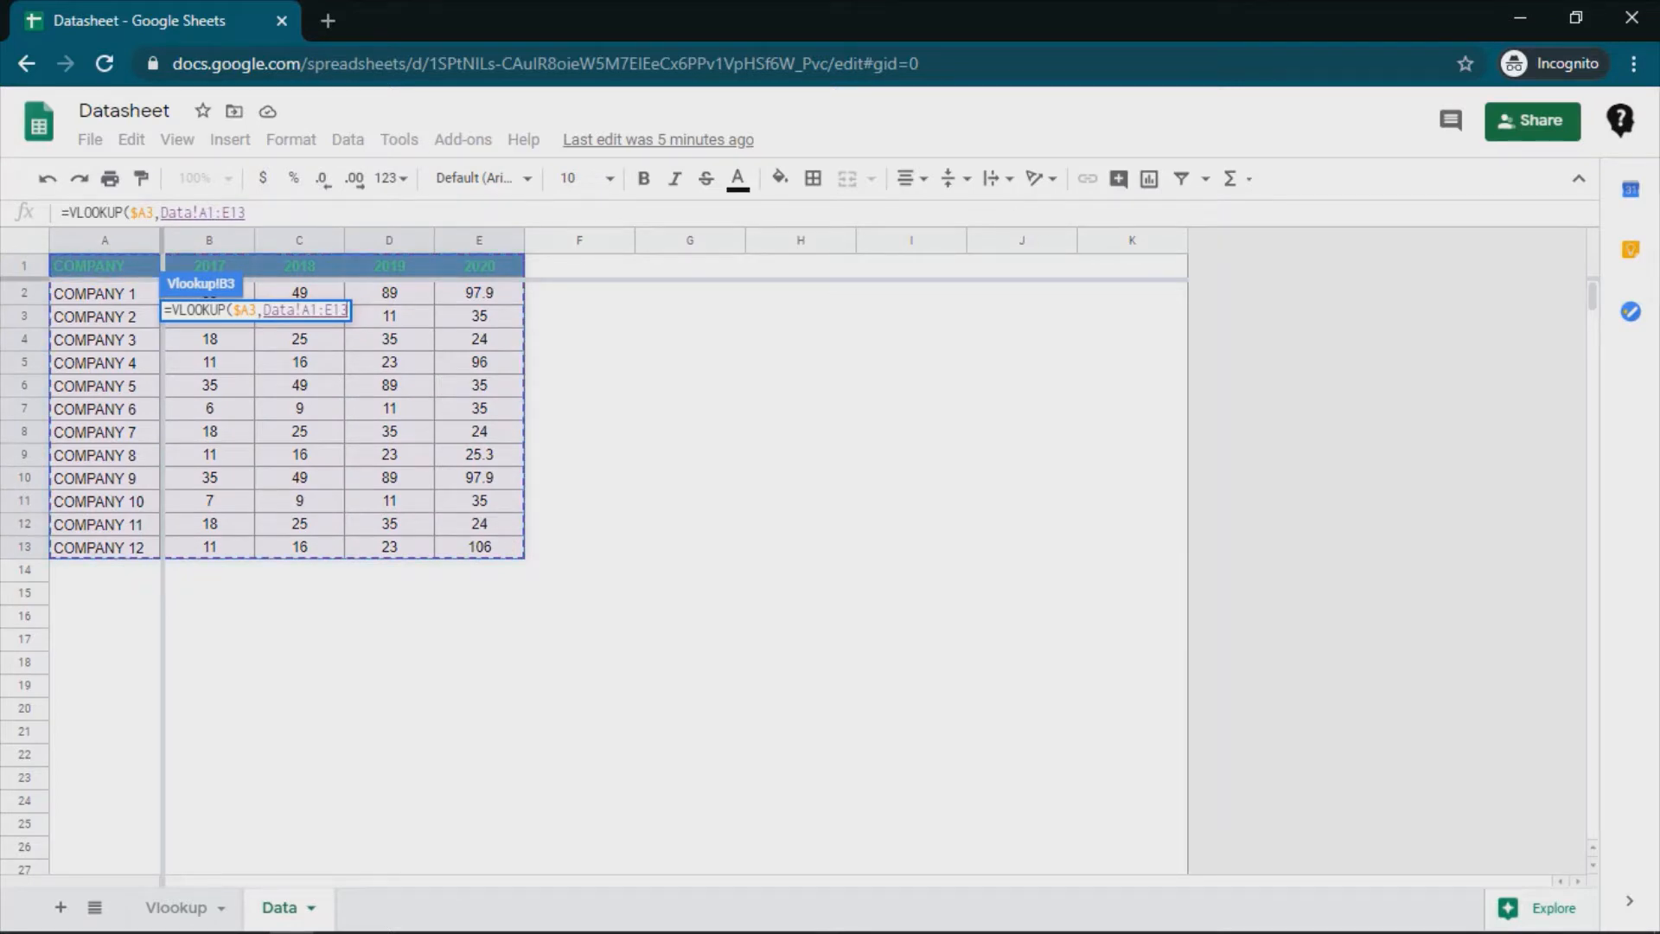
pyautogui.press('F4')
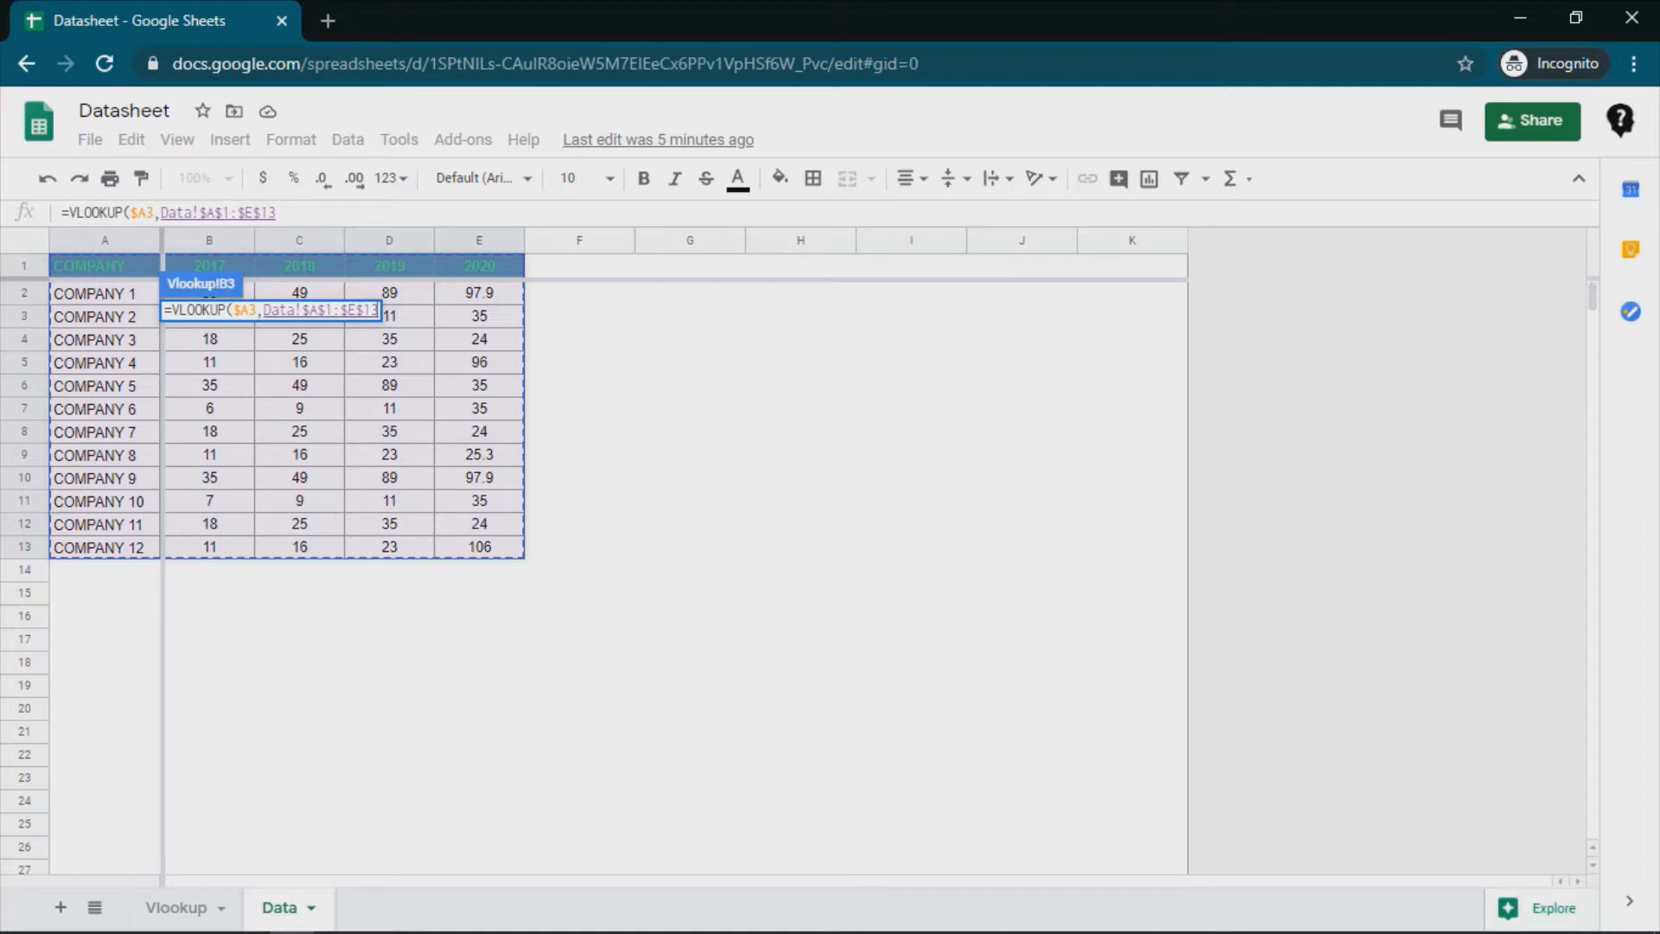
pyautogui.write(',')
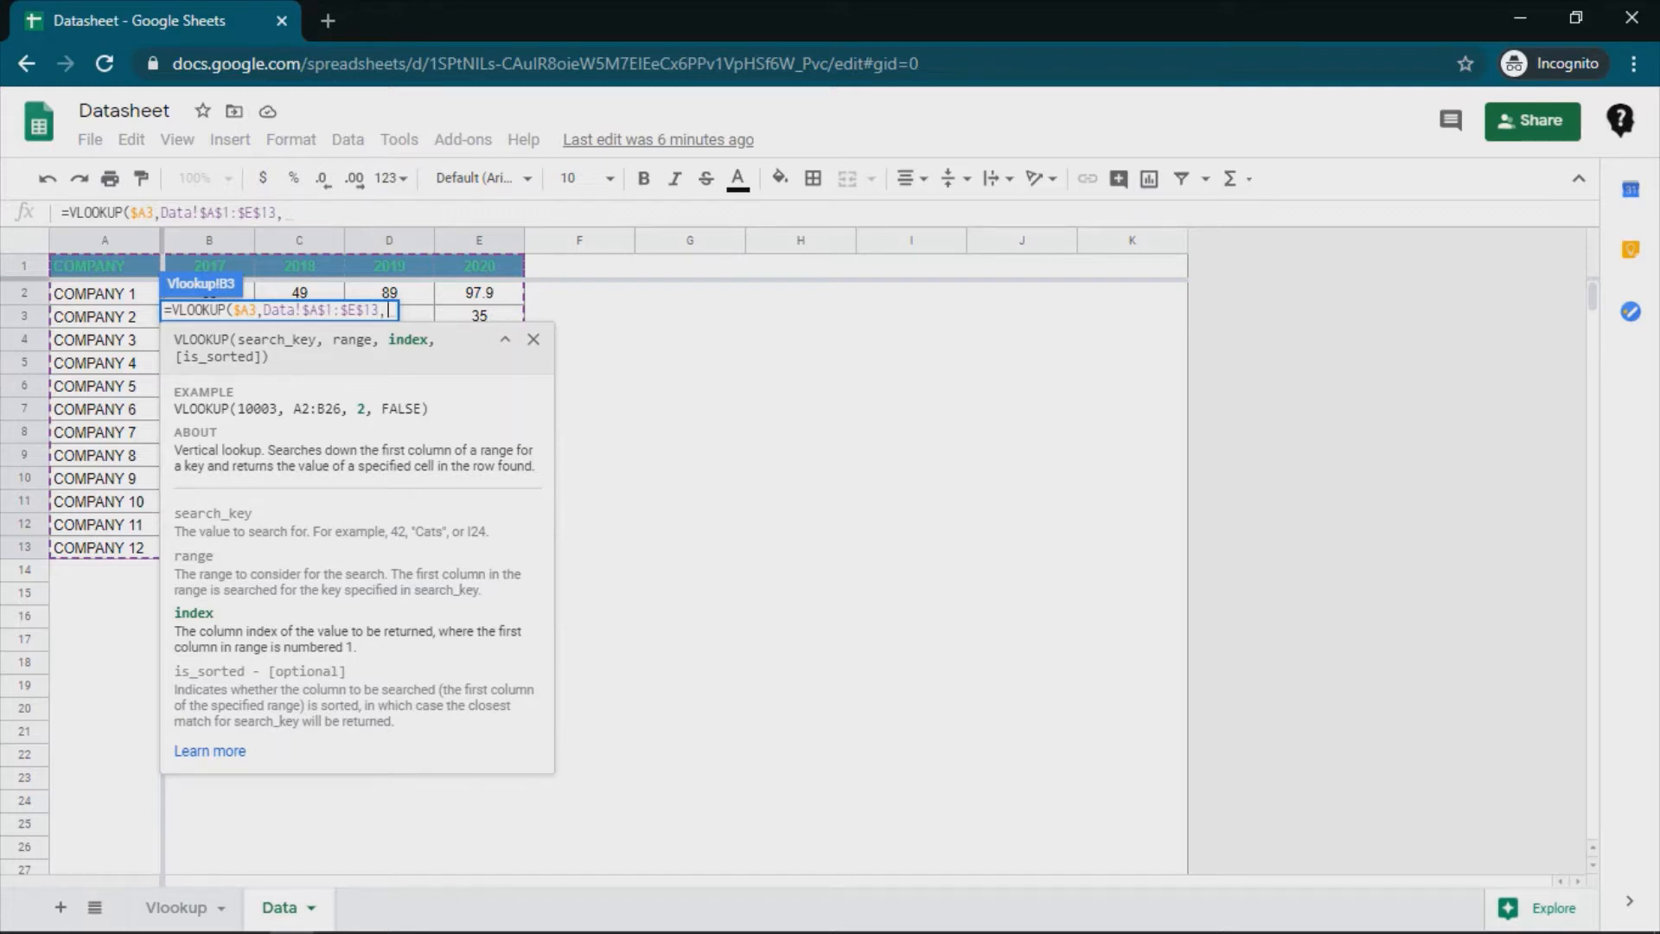
# - Complete the VLOOKUP formula with column index 2 and is_sorted 0 for an exact match
pyautogui.write('2,')
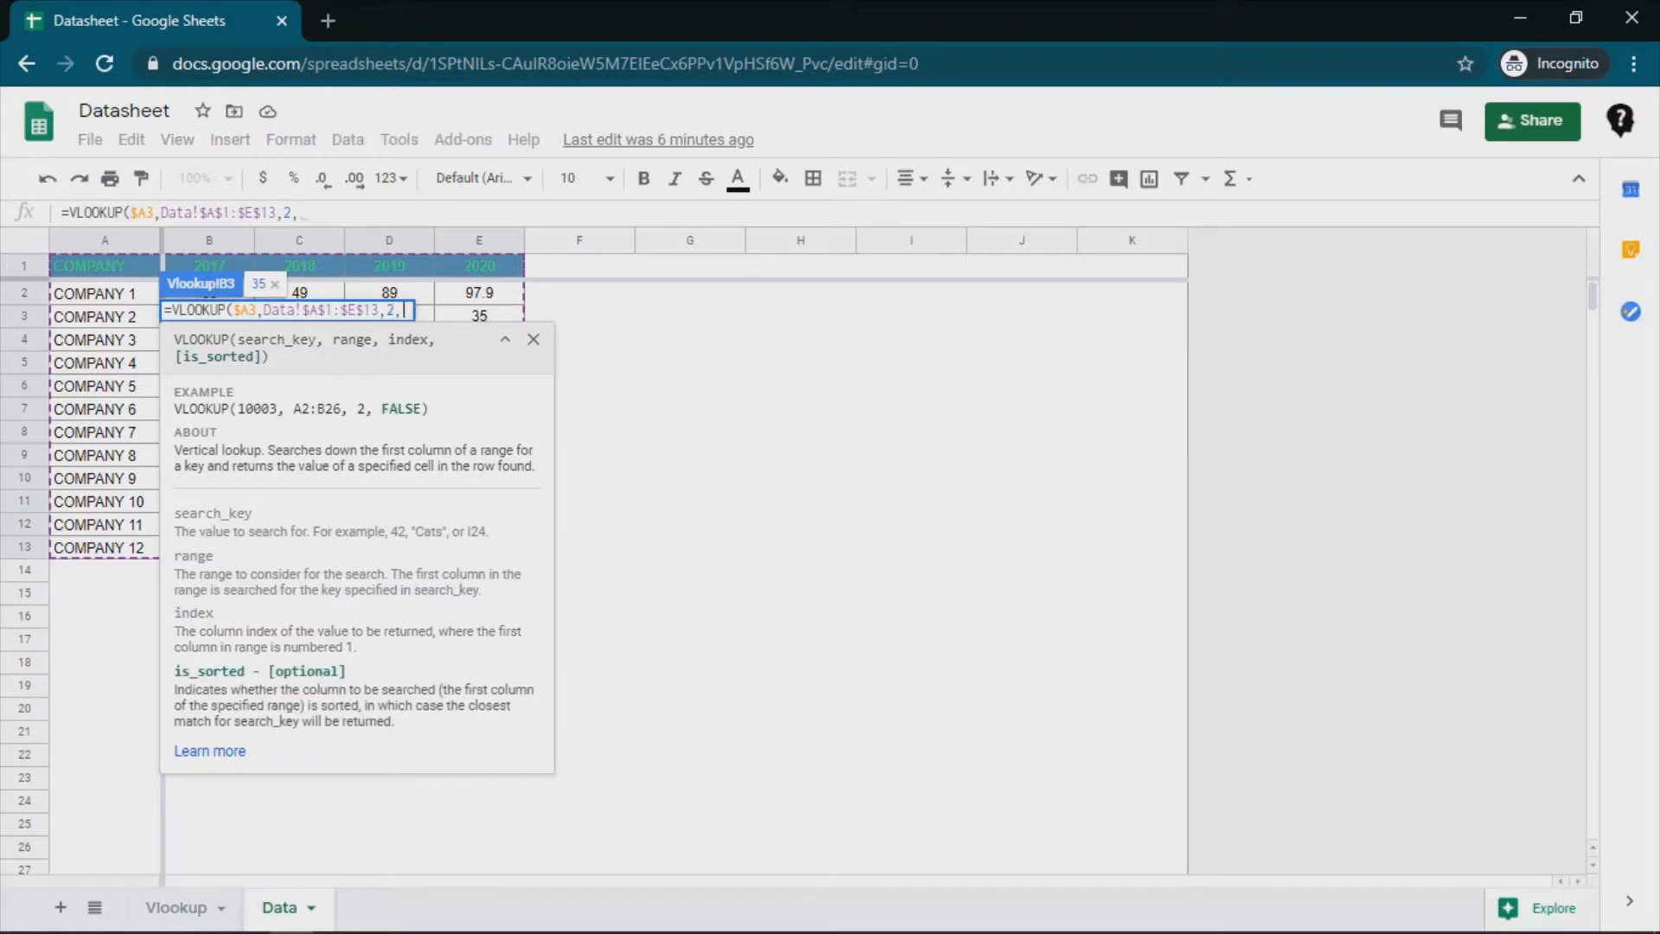
pyautogui.write('0')
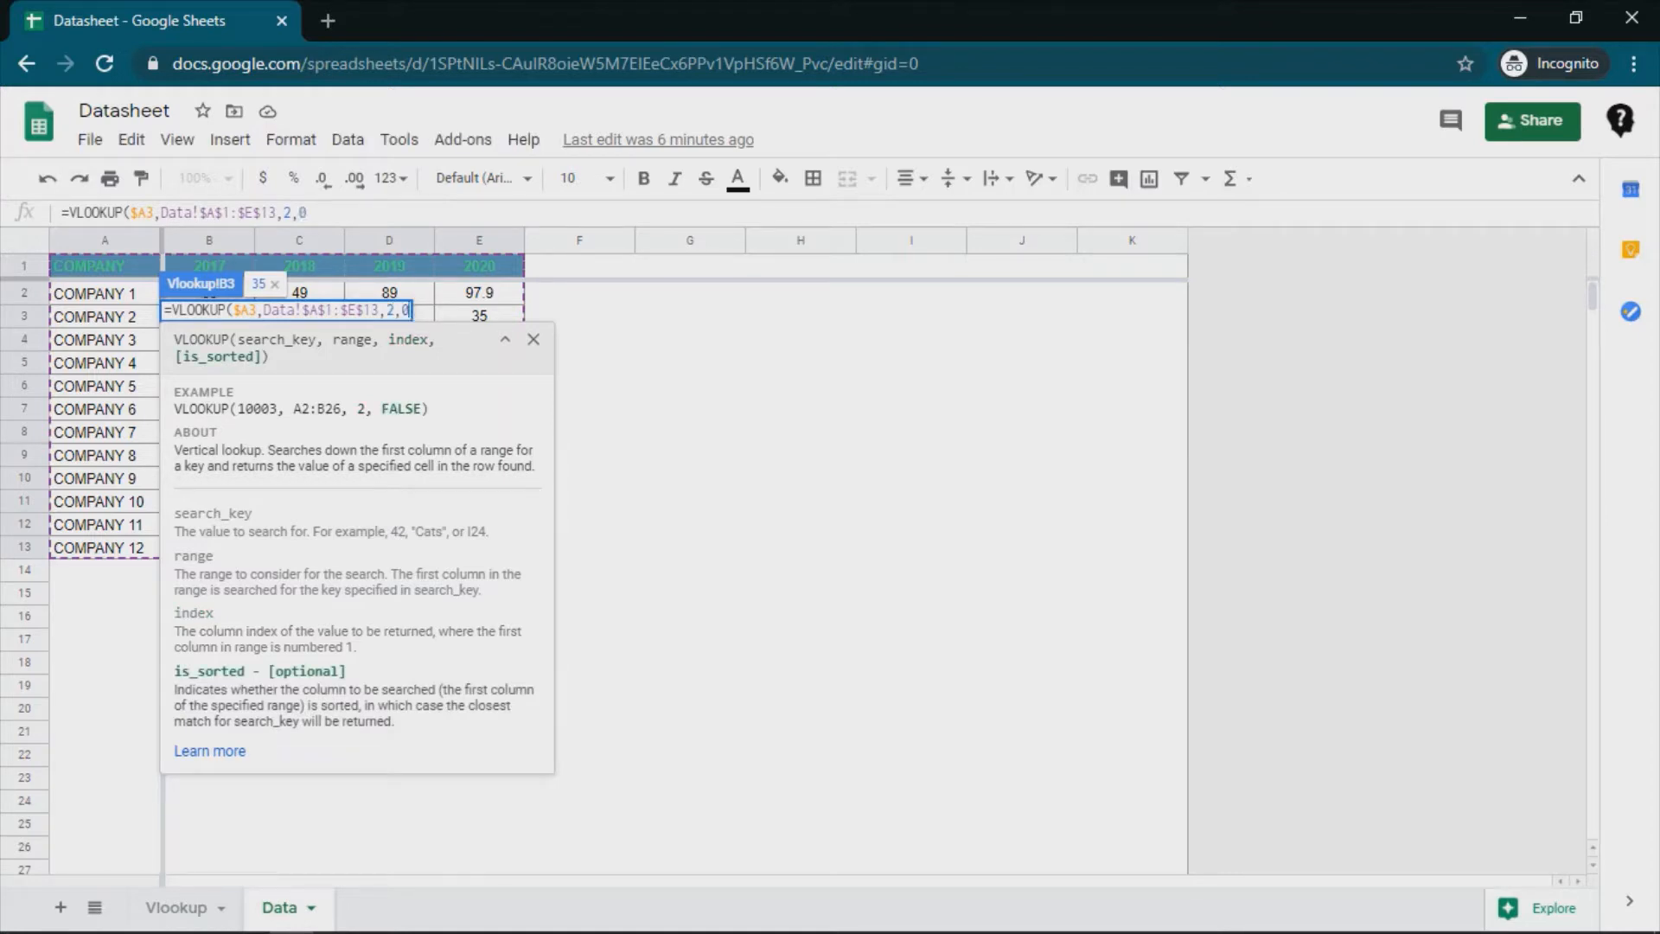
pyautogui.write(')')
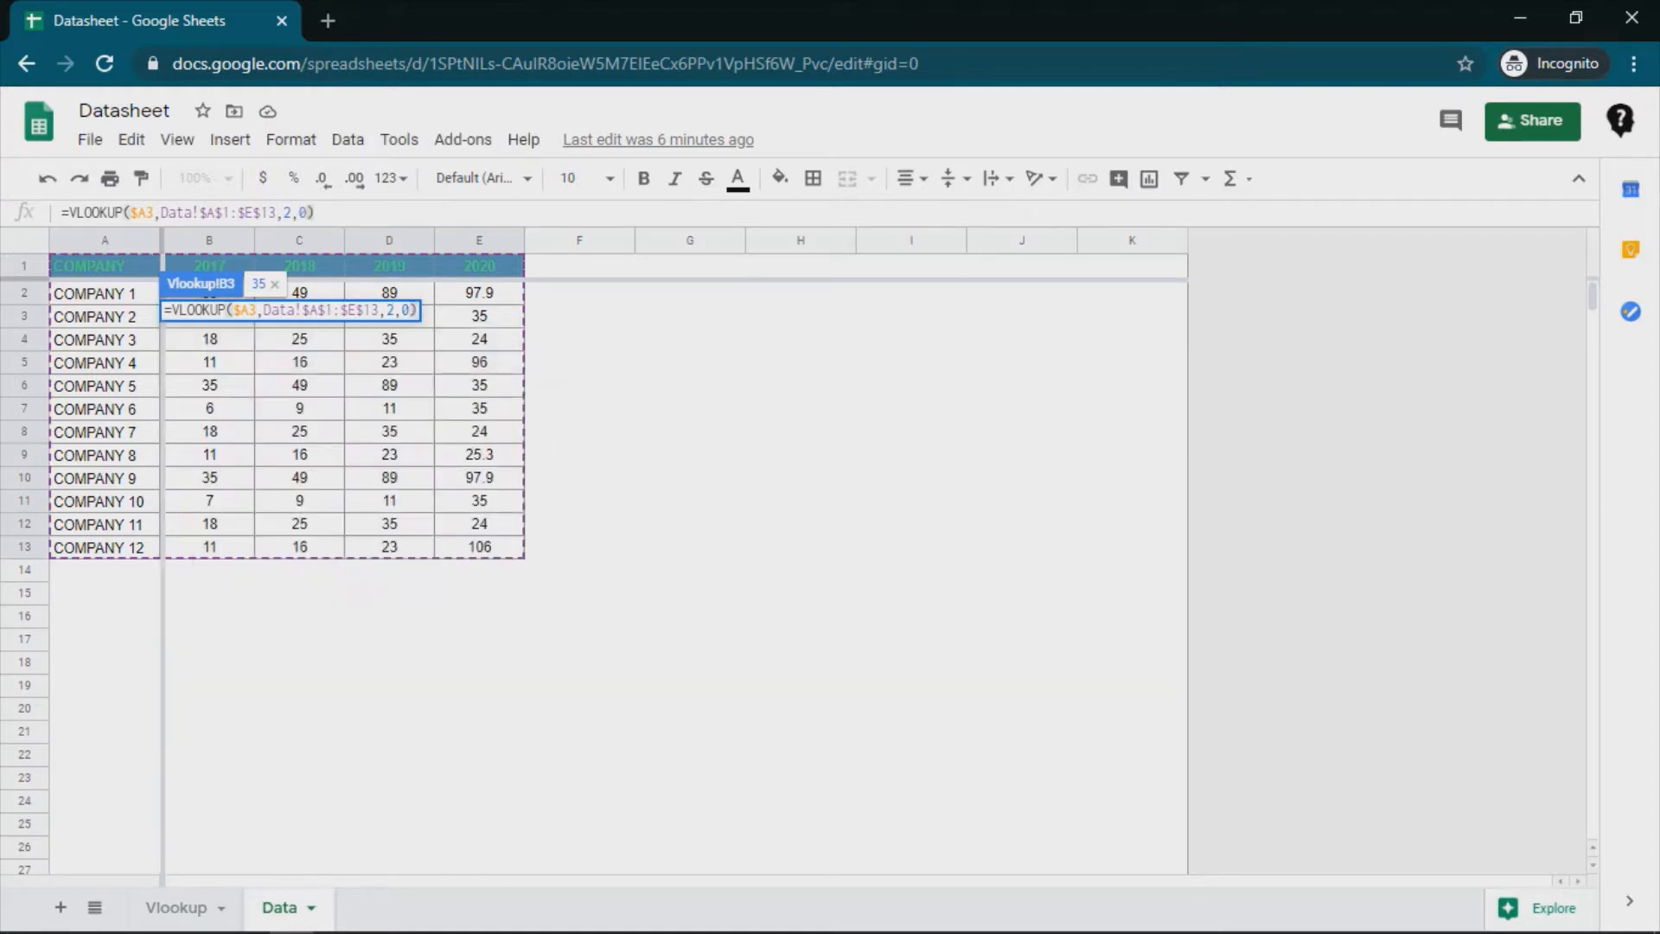
pyautogui.press('Return')
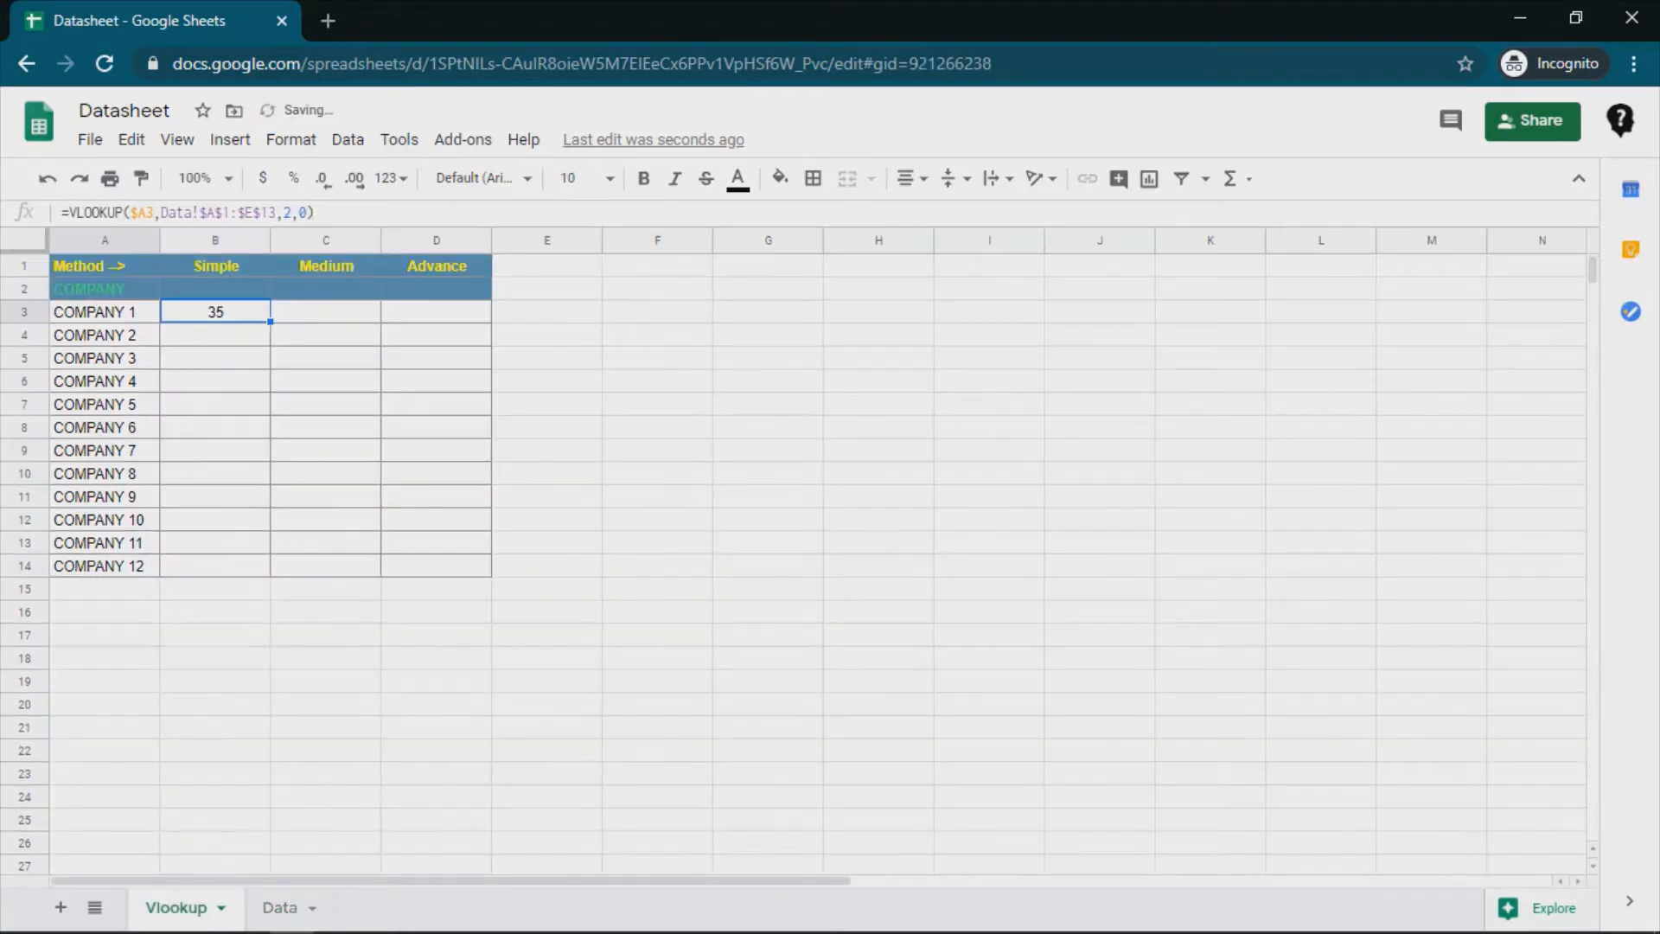
# - Enter 2017 as the year heading in B2 and fill the B3 formula down to B14
pyautogui.click(215, 289)
pyautogui.write('2017')
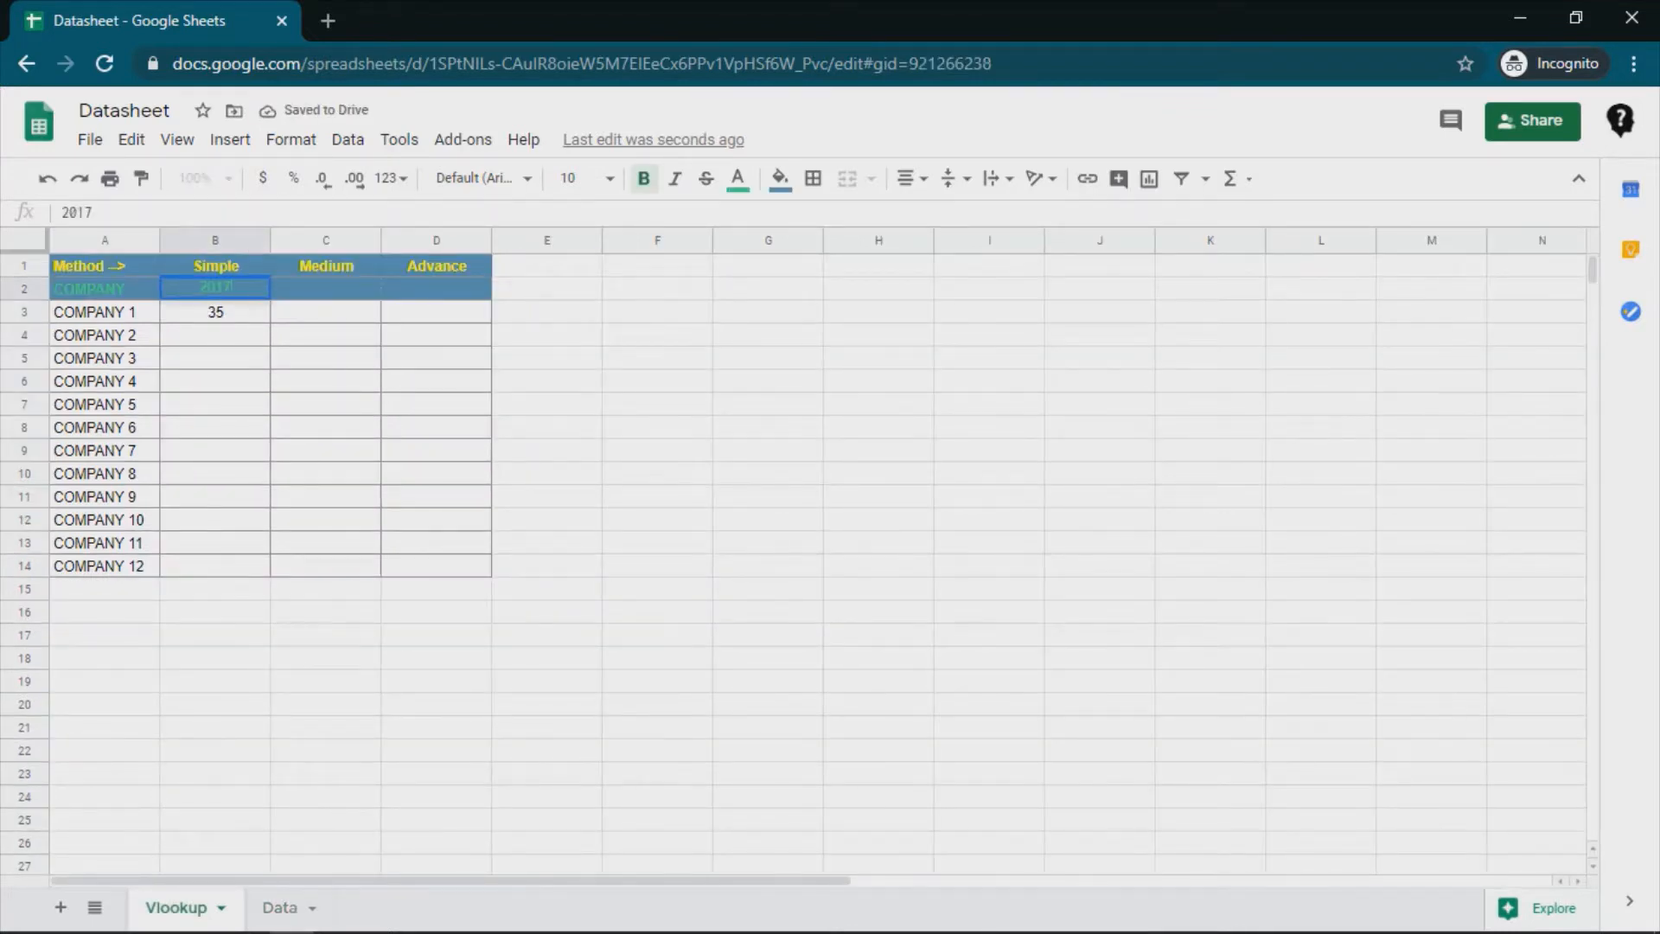
pyautogui.press('Return')
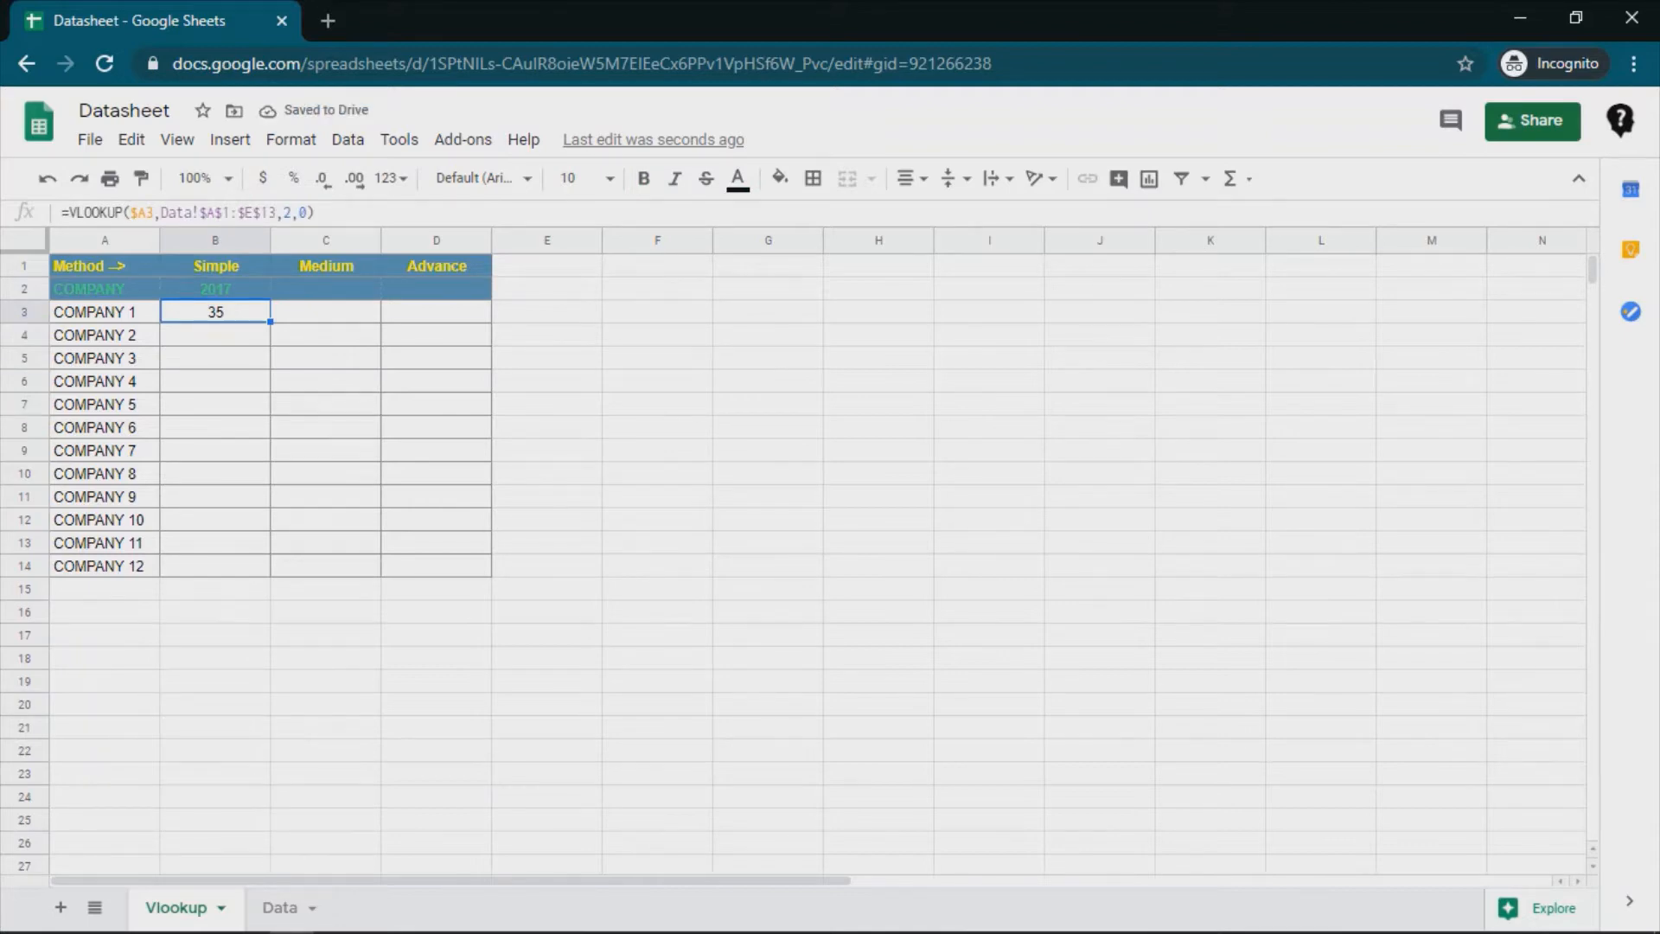
pyautogui.moveTo(269, 321); pyautogui.dragTo(259, 568)
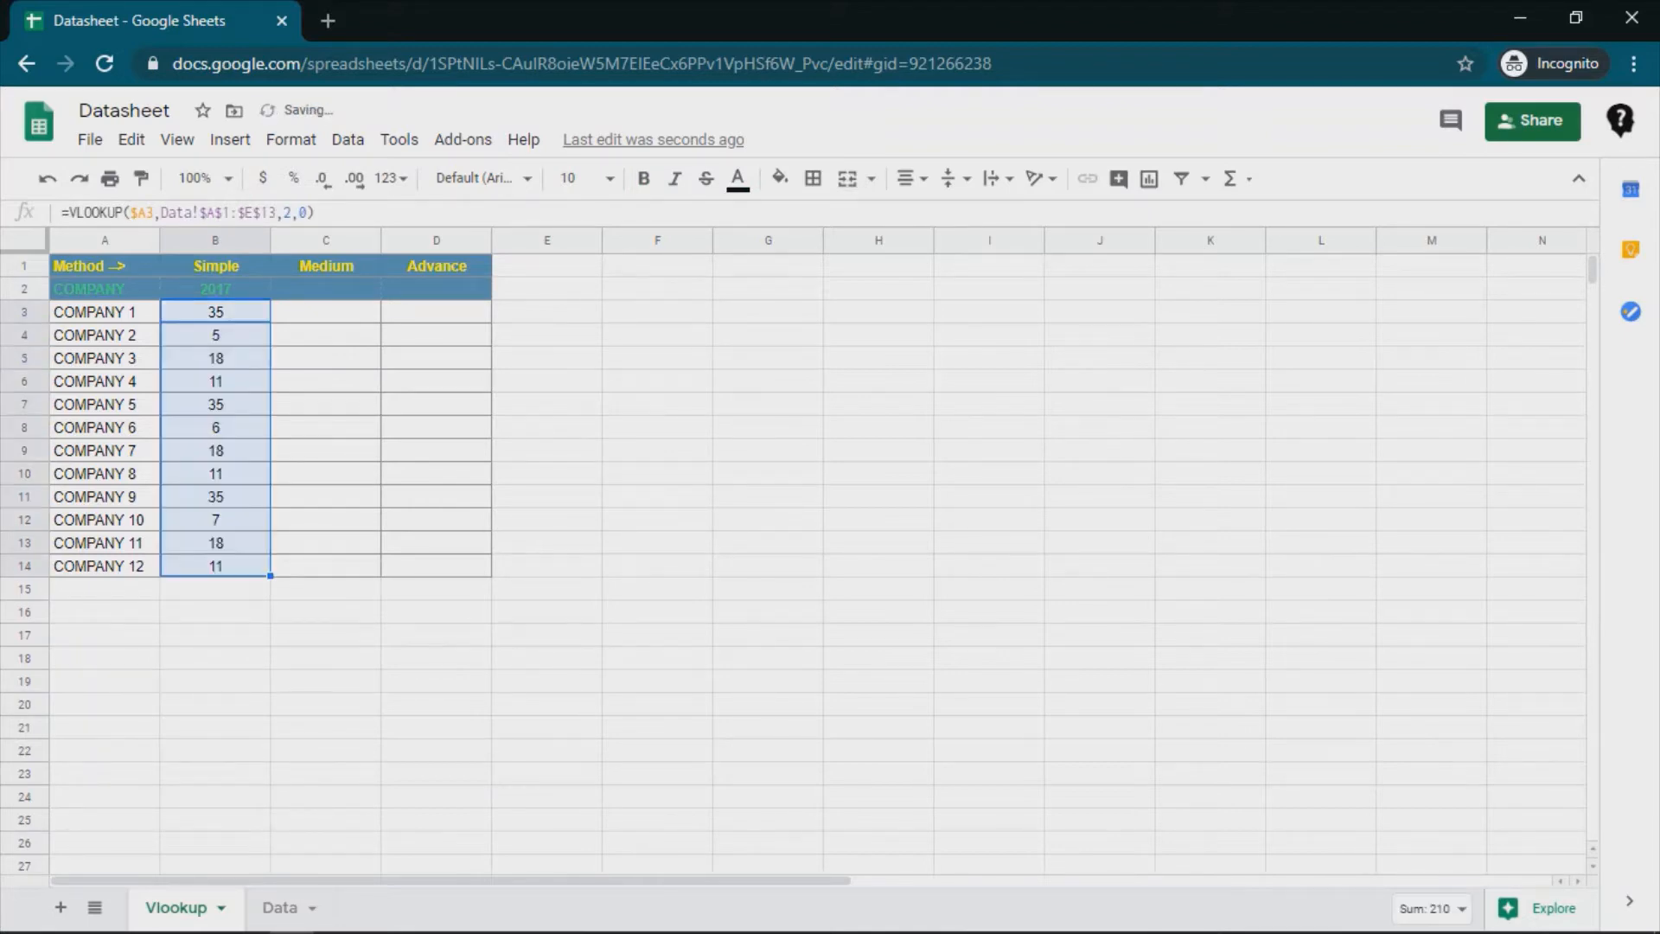
# - Compare the looked-up 2017 values for COMPANY 1 to COMPANY 3 with those on the Data sheet
pyautogui.click(216, 313)
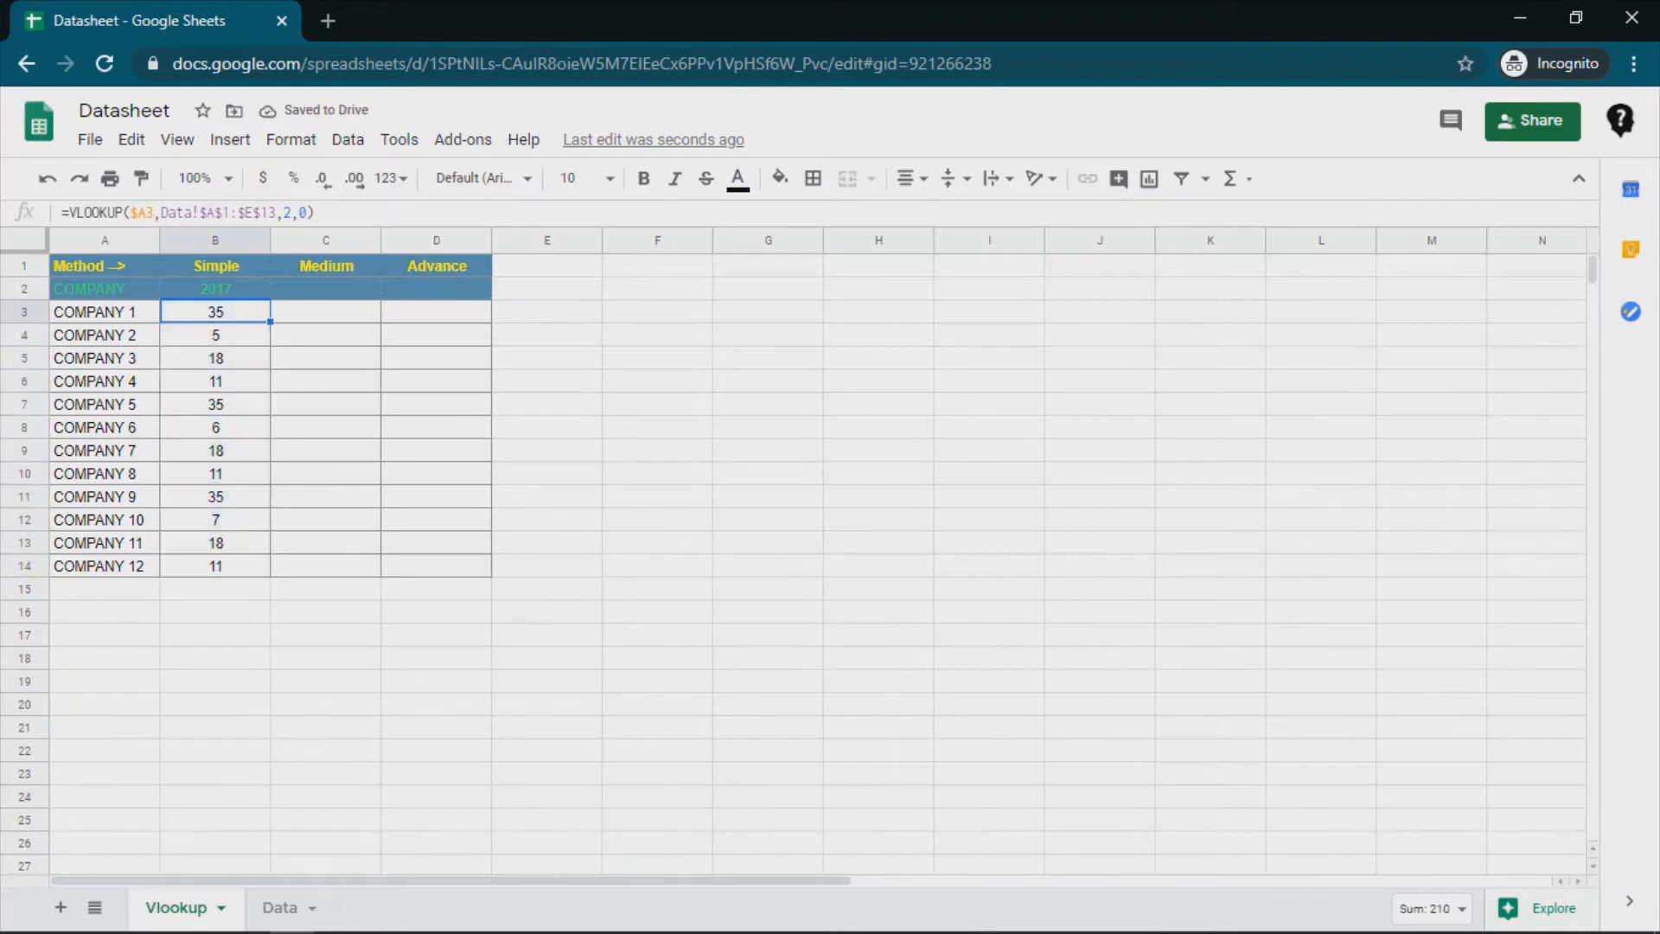
pyautogui.press('Down')
pyautogui.press('Down')
pyautogui.hotkey('alt', 'Down')
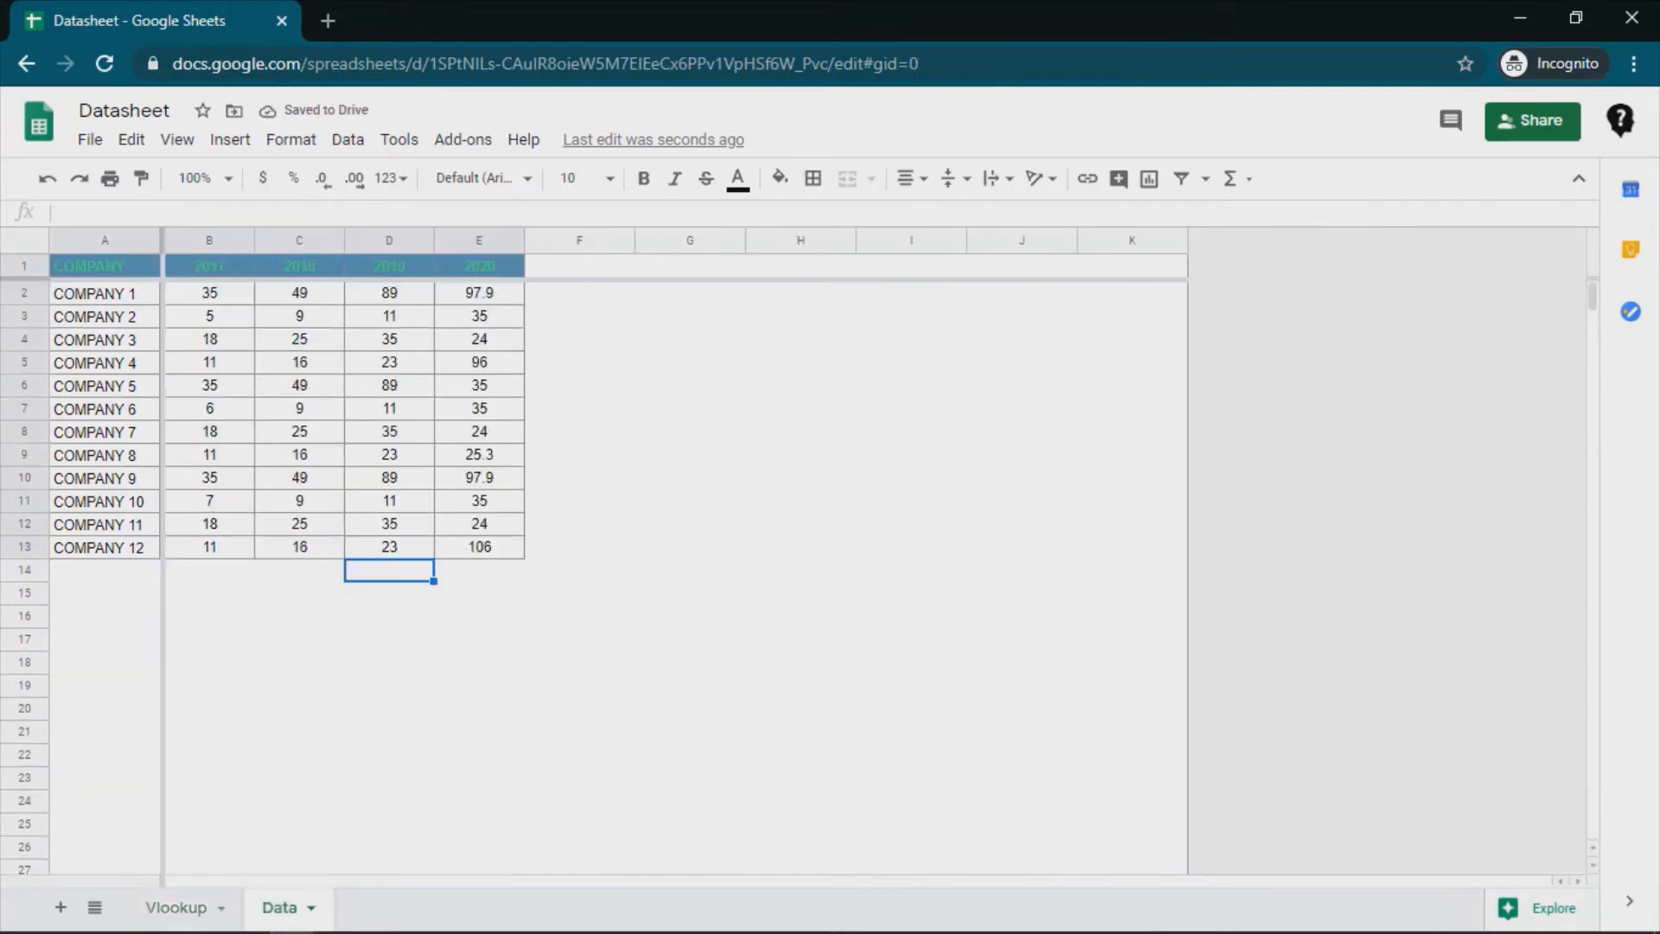
pyautogui.click(209, 293)
pyautogui.press('Down')
pyautogui.press('Down')
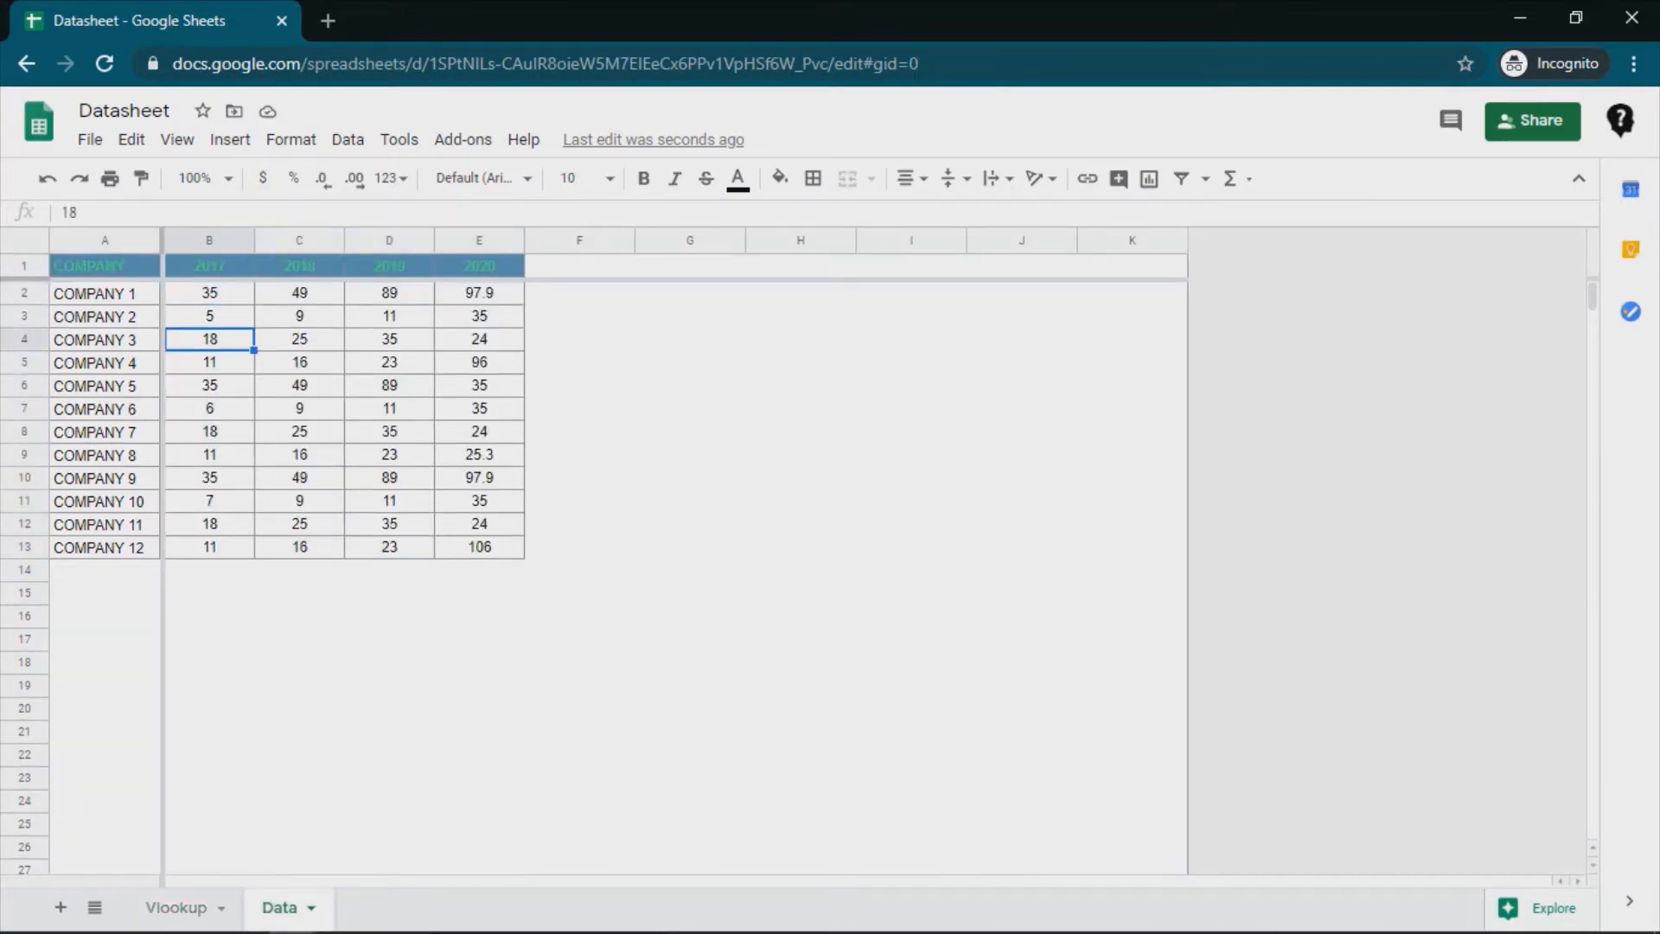
pyautogui.hotkey('alt', 'Up')
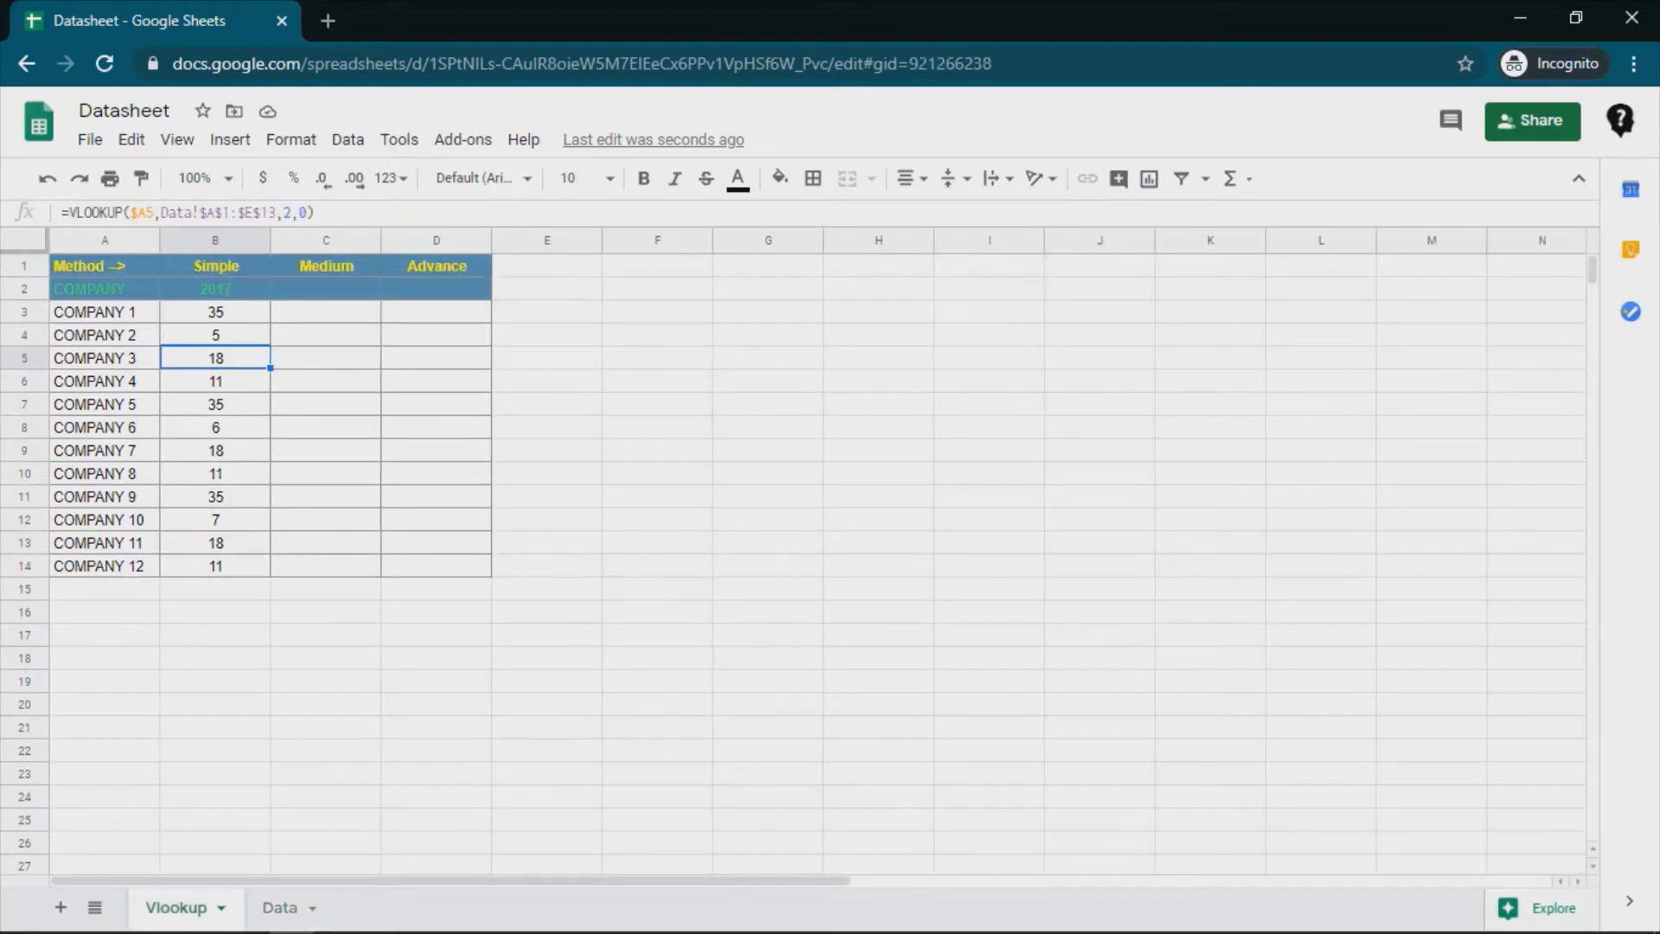
# - Check the formula in B3 and enter 2017 as the year heading of the Medium column in C2
pyautogui.click(326, 289)
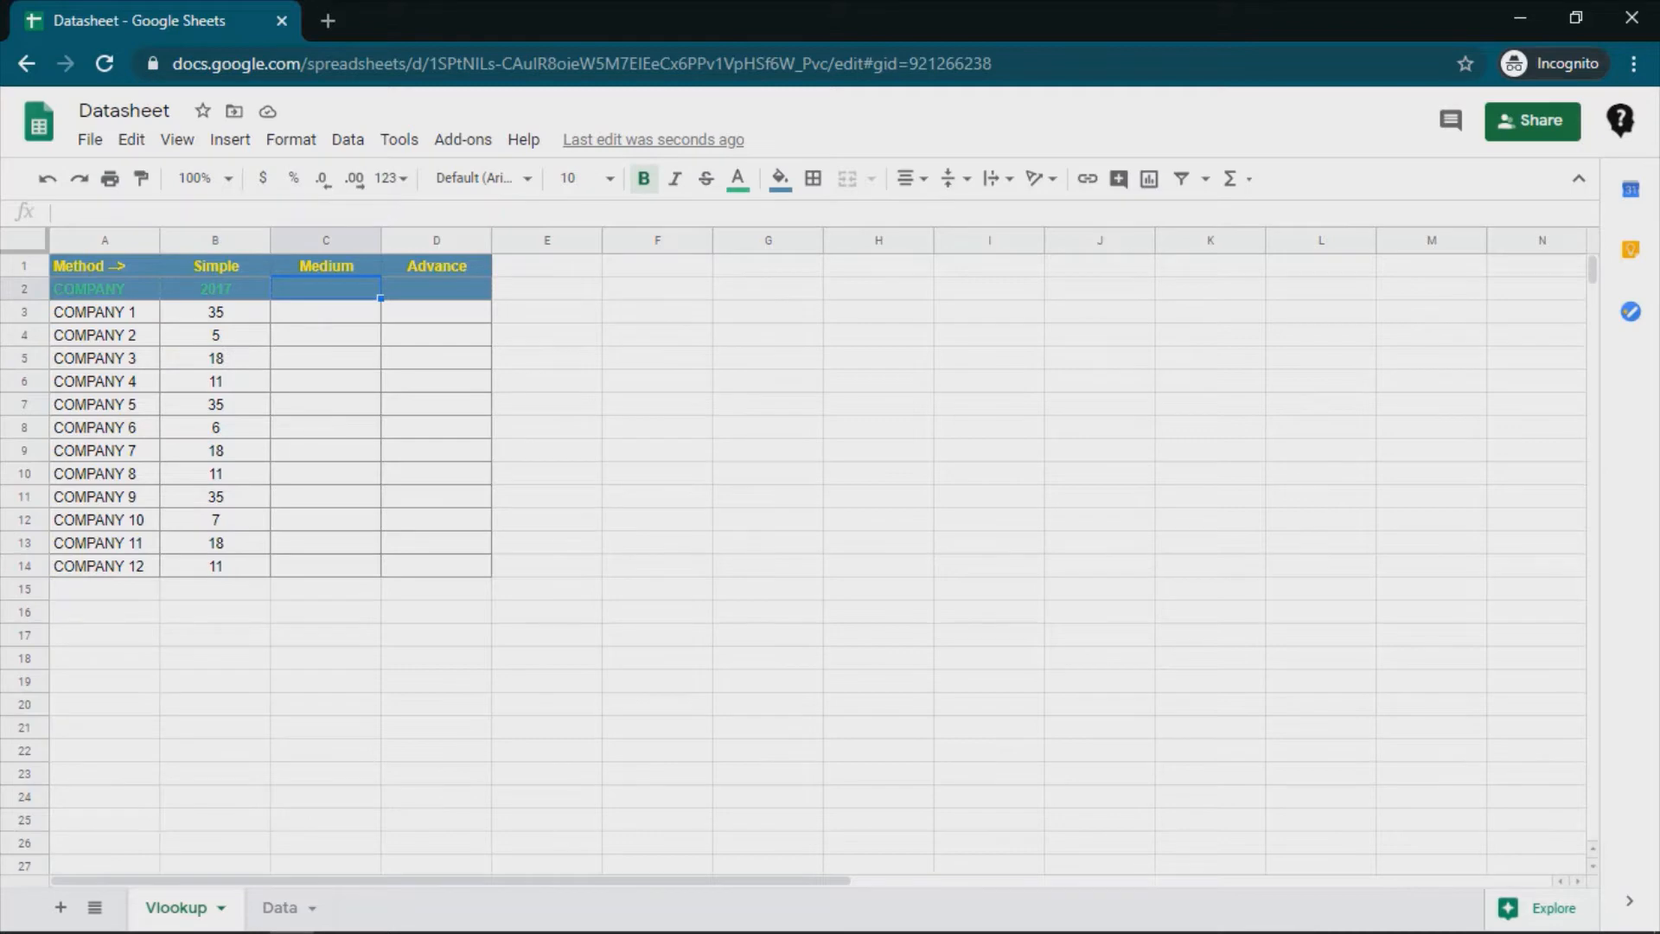
pyautogui.click(215, 312)
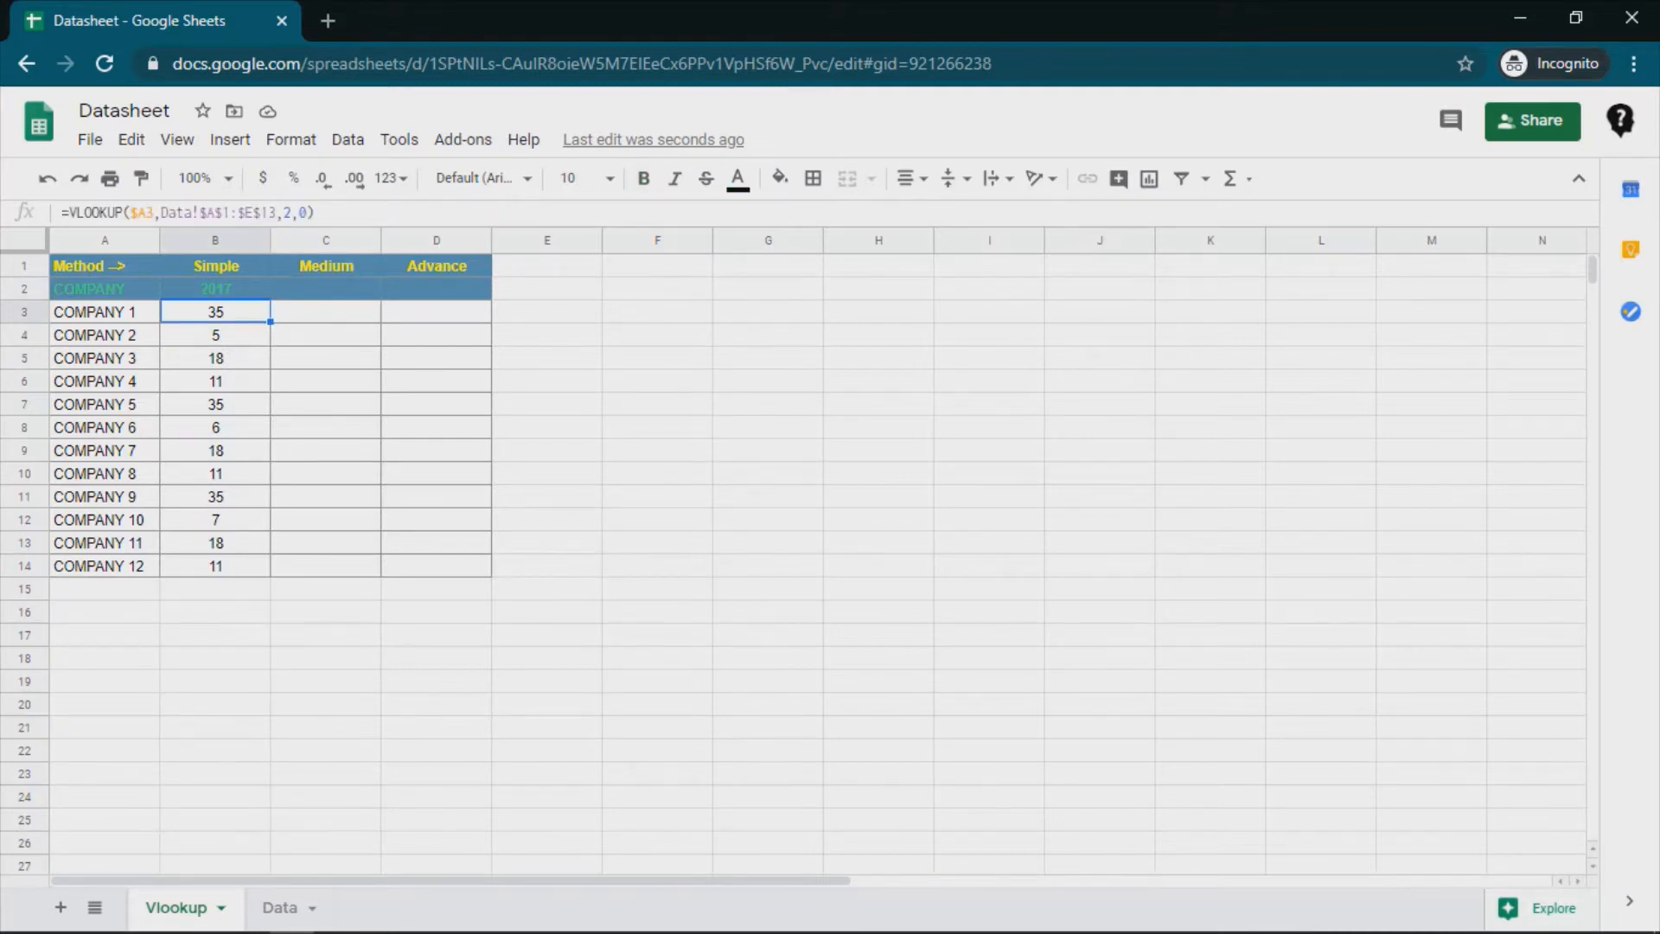
pyautogui.click(326, 288)
pyautogui.write('2017')
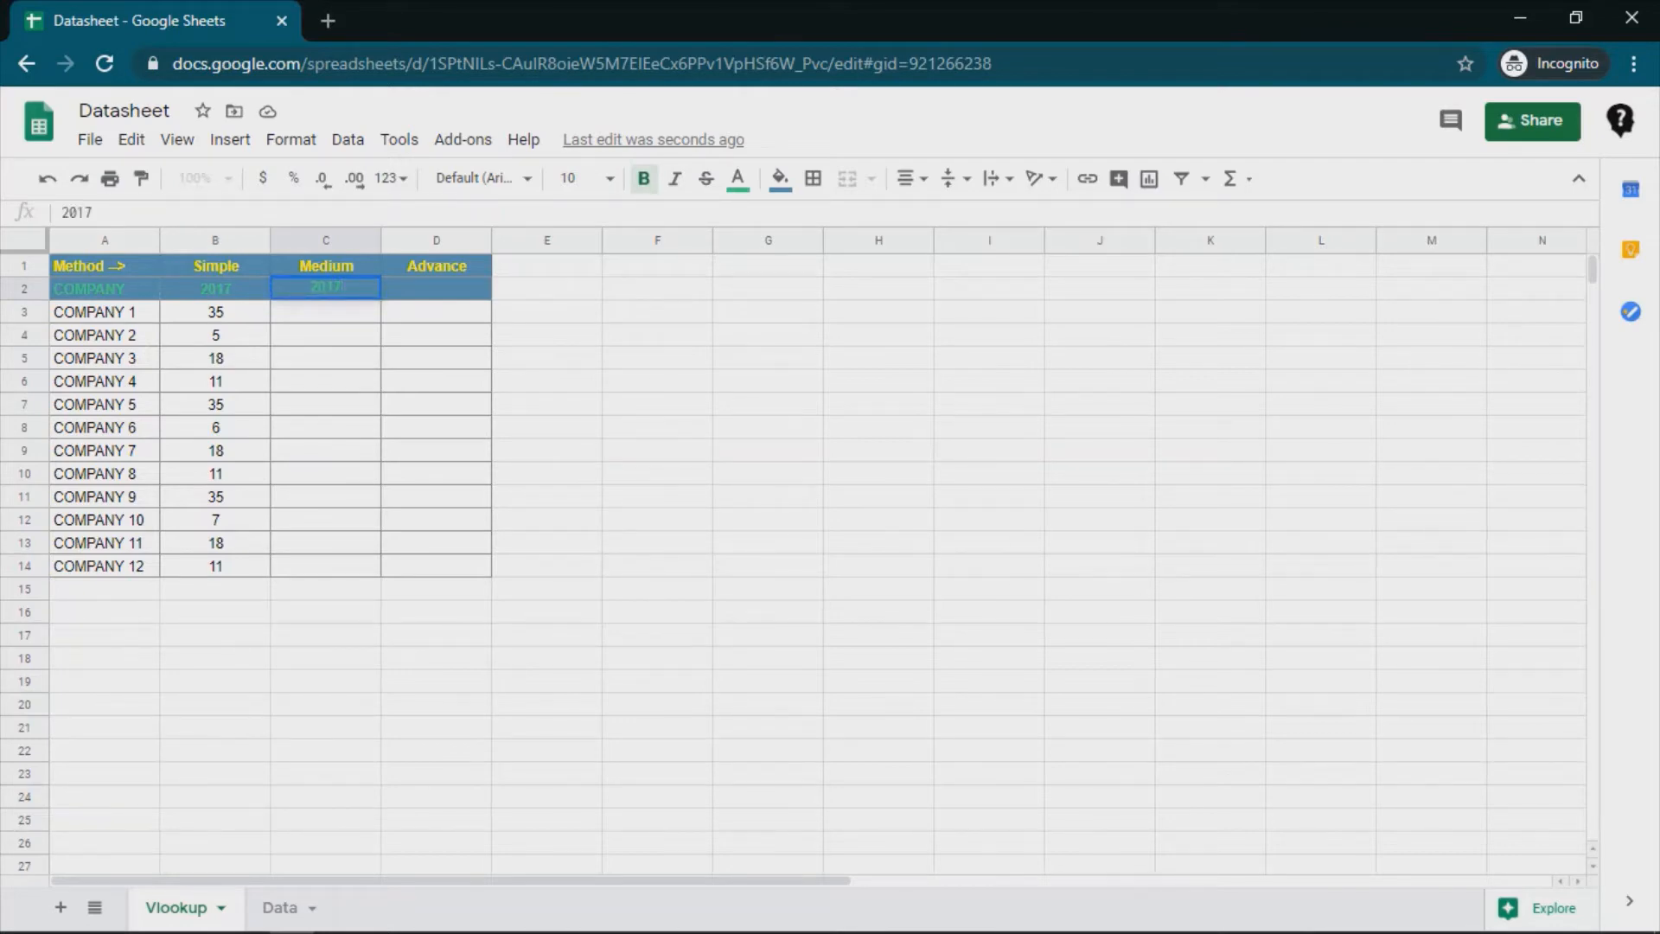
pyautogui.press('Return')
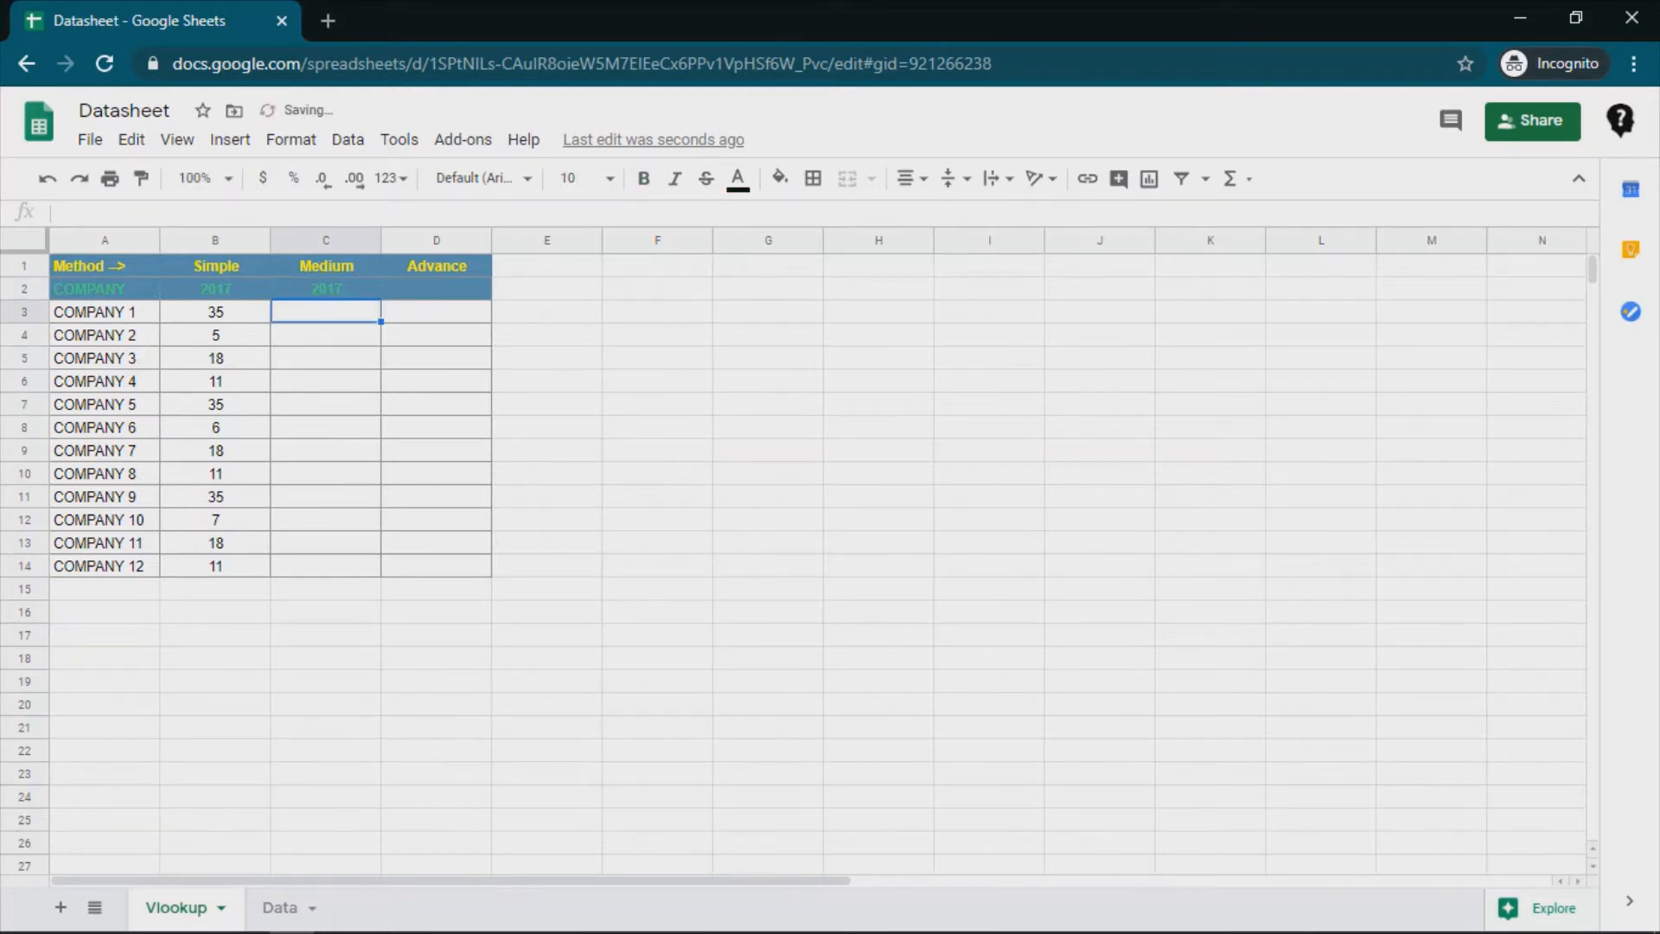
# - Define a named range called Table1 for cells A1:E13 of the Data sheet
pyautogui.click(215, 312)
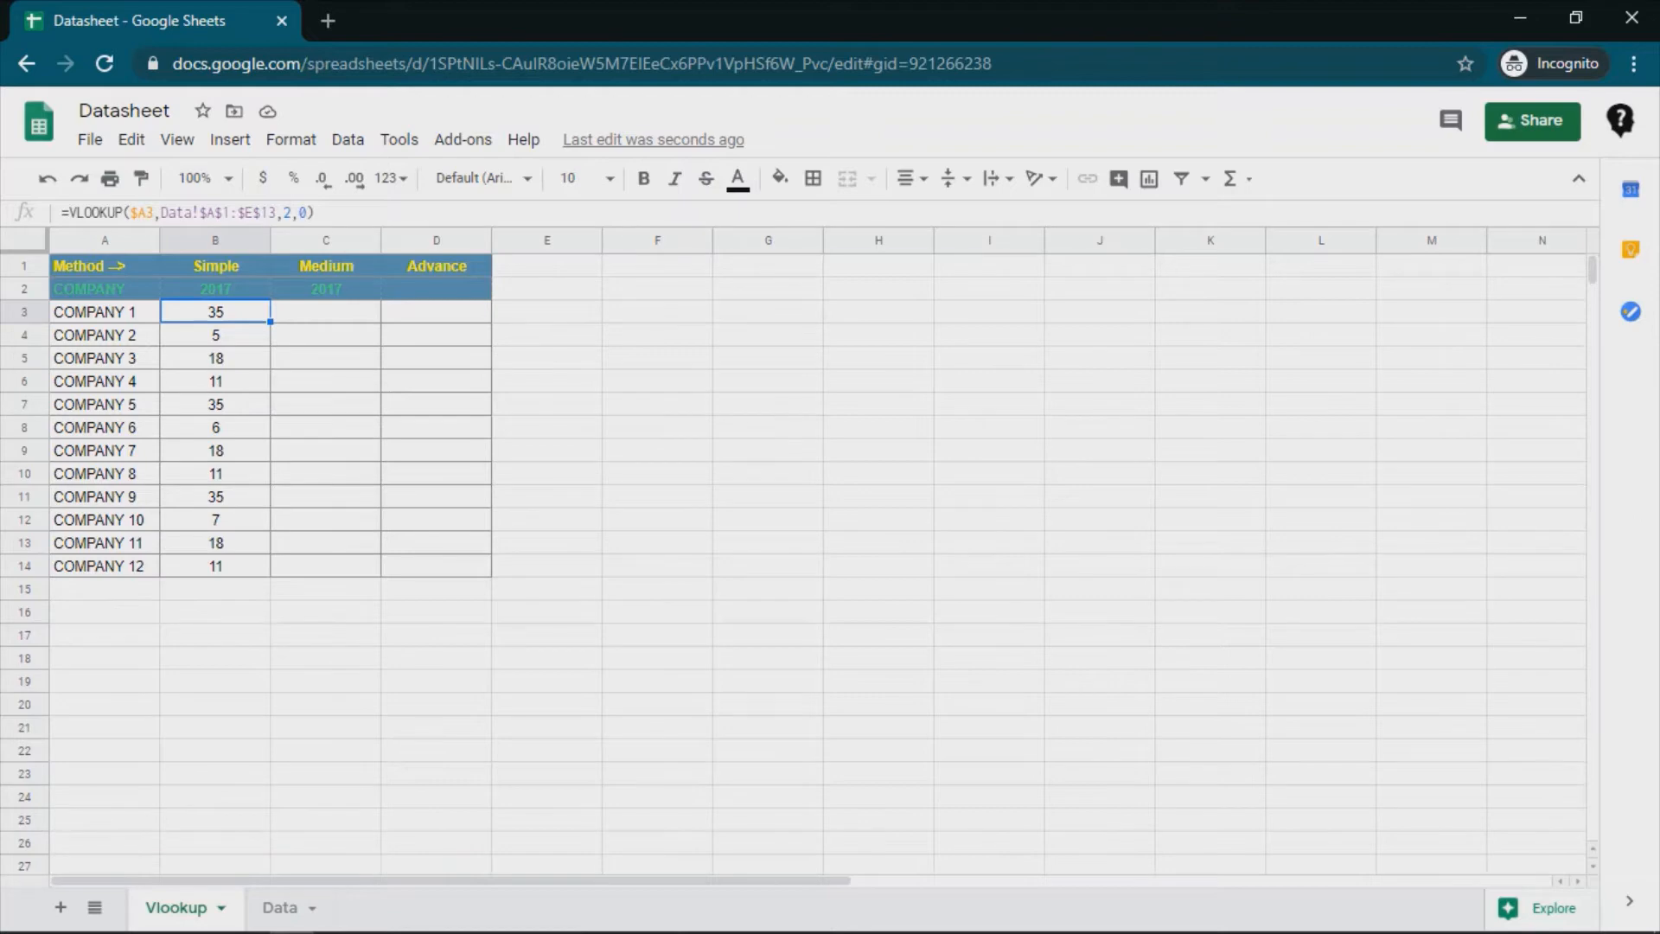
pyautogui.click(326, 312)
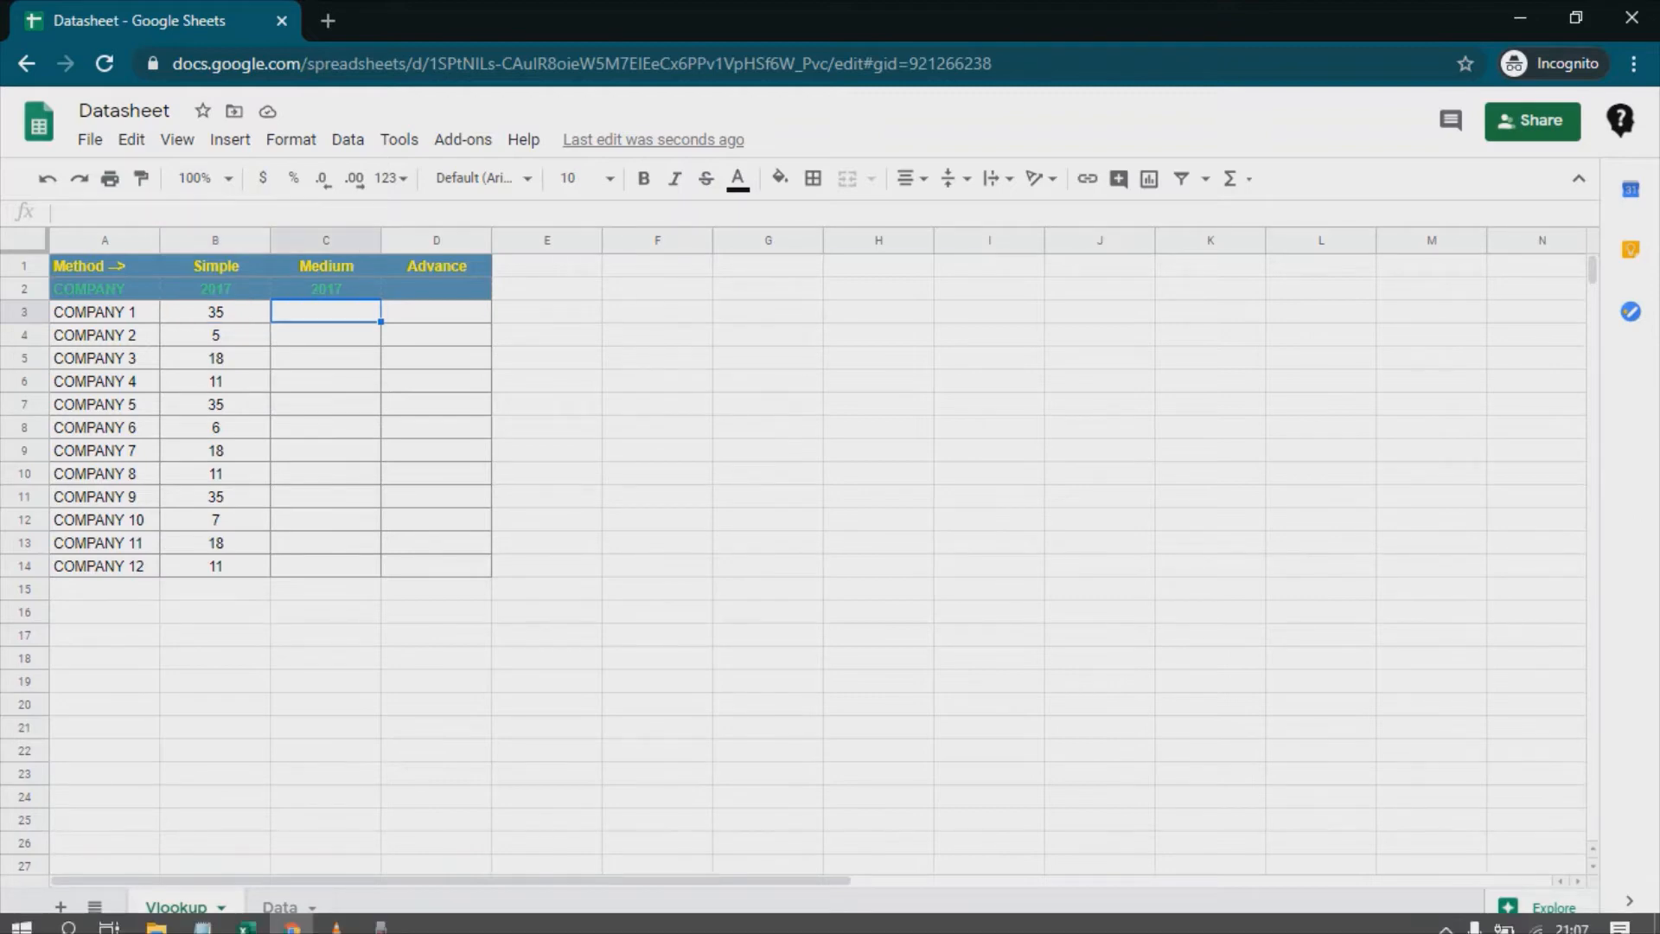
pyautogui.click(279, 907)
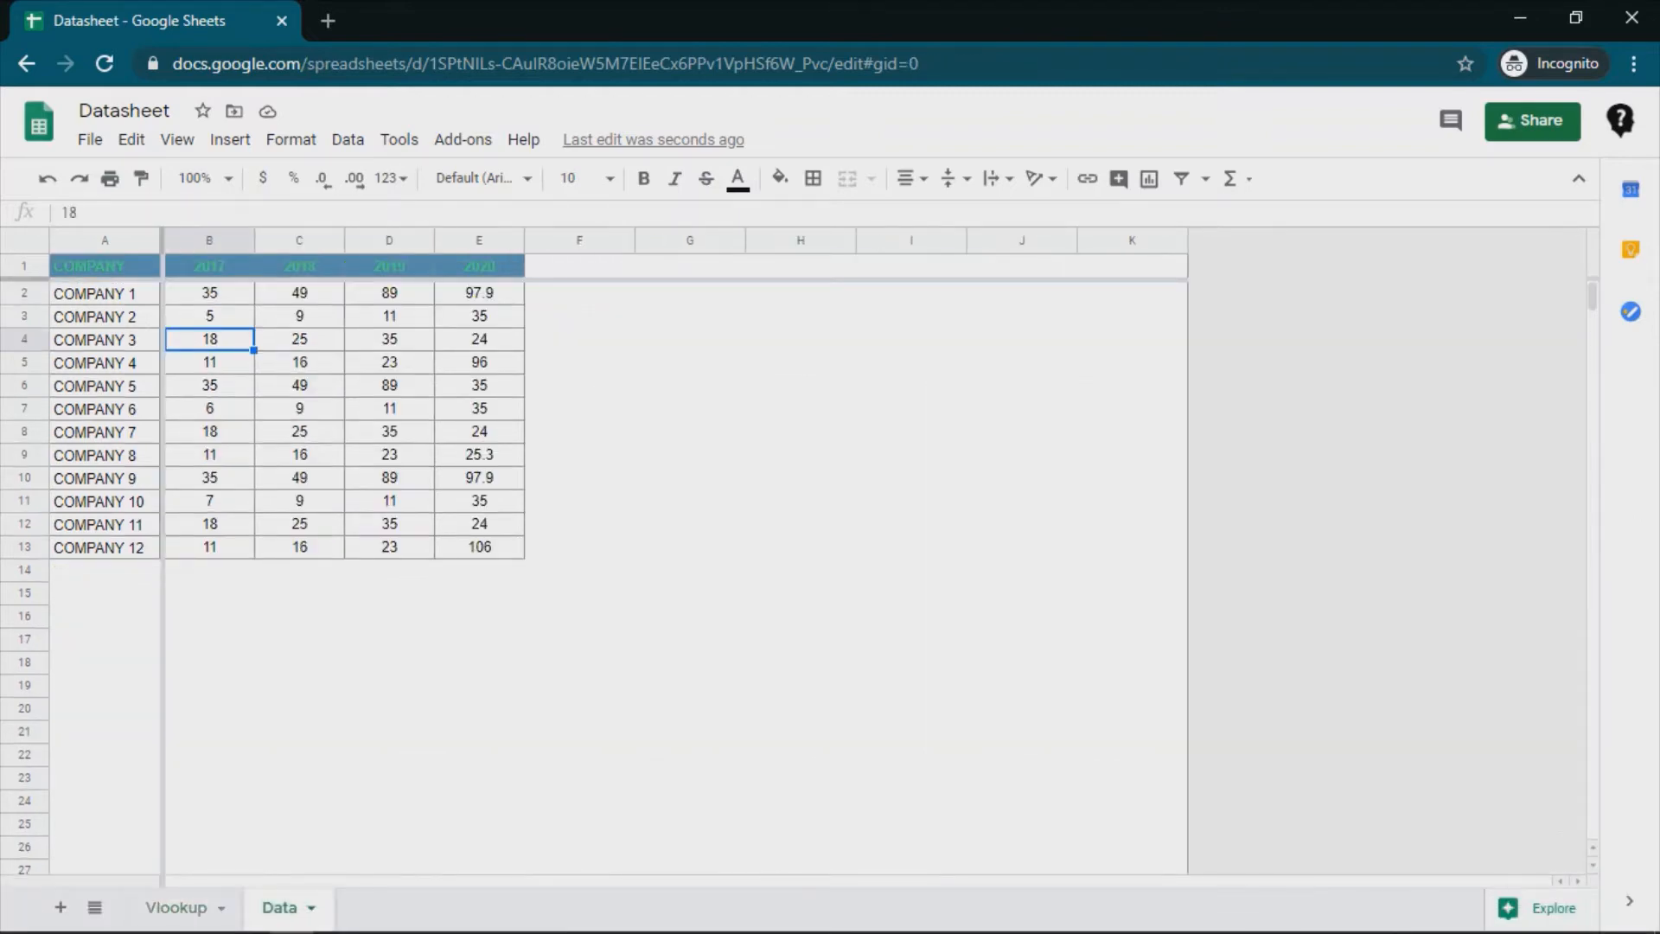
pyautogui.moveTo(105, 266); pyautogui.dragTo(486, 548)
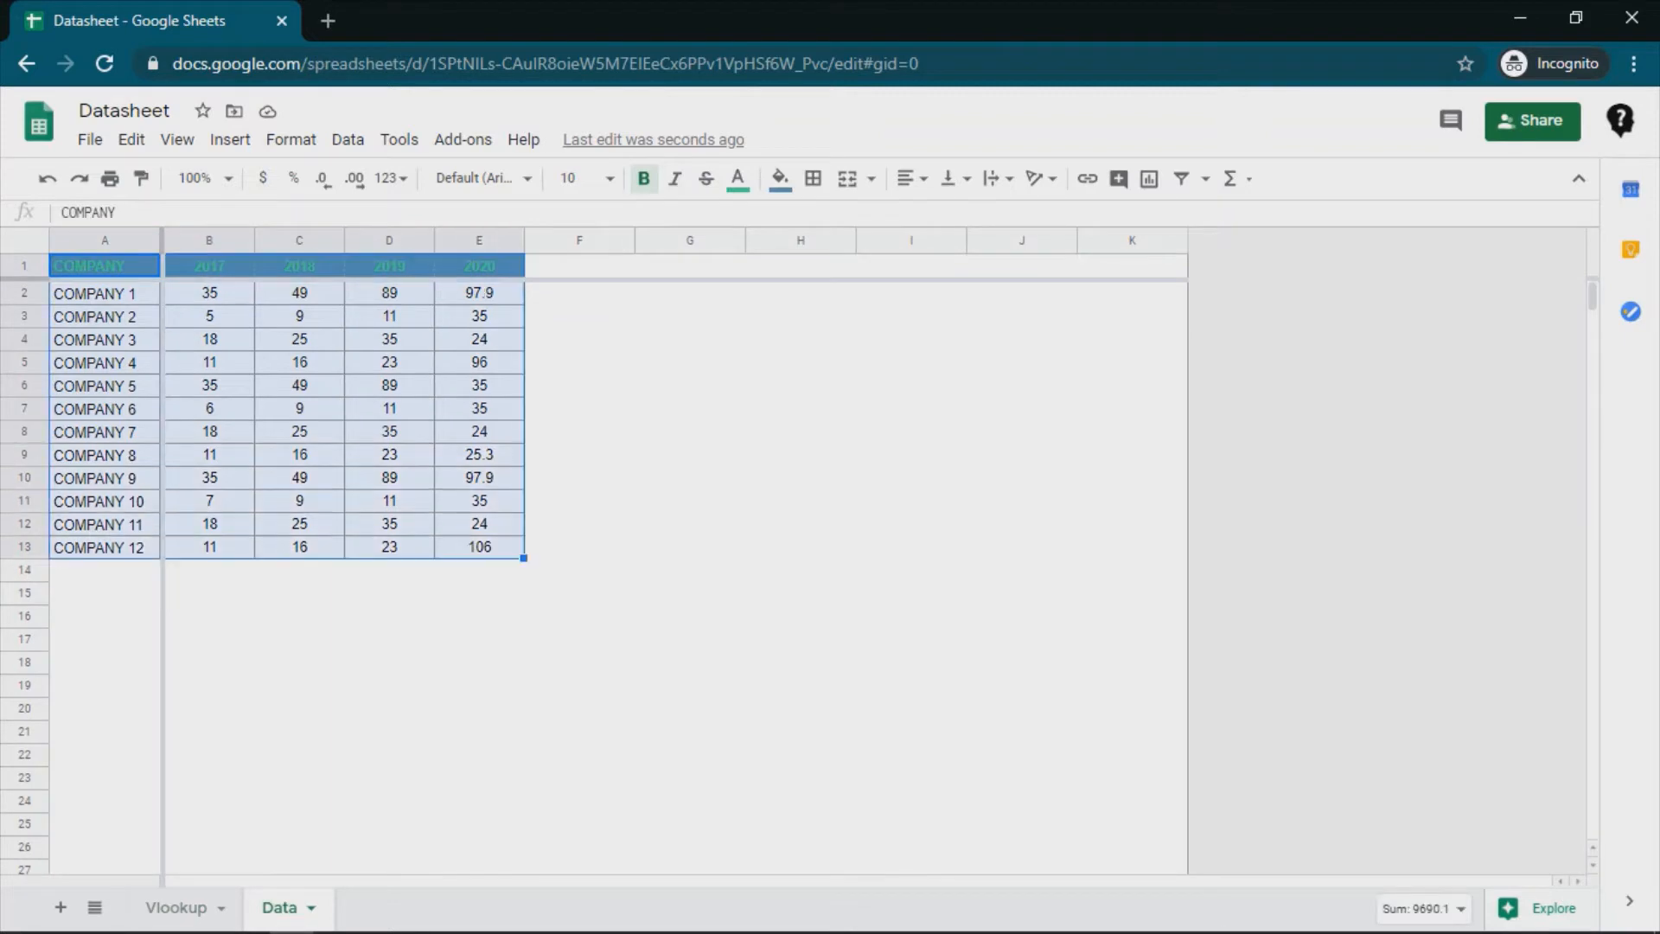
pyautogui.click(347, 139)
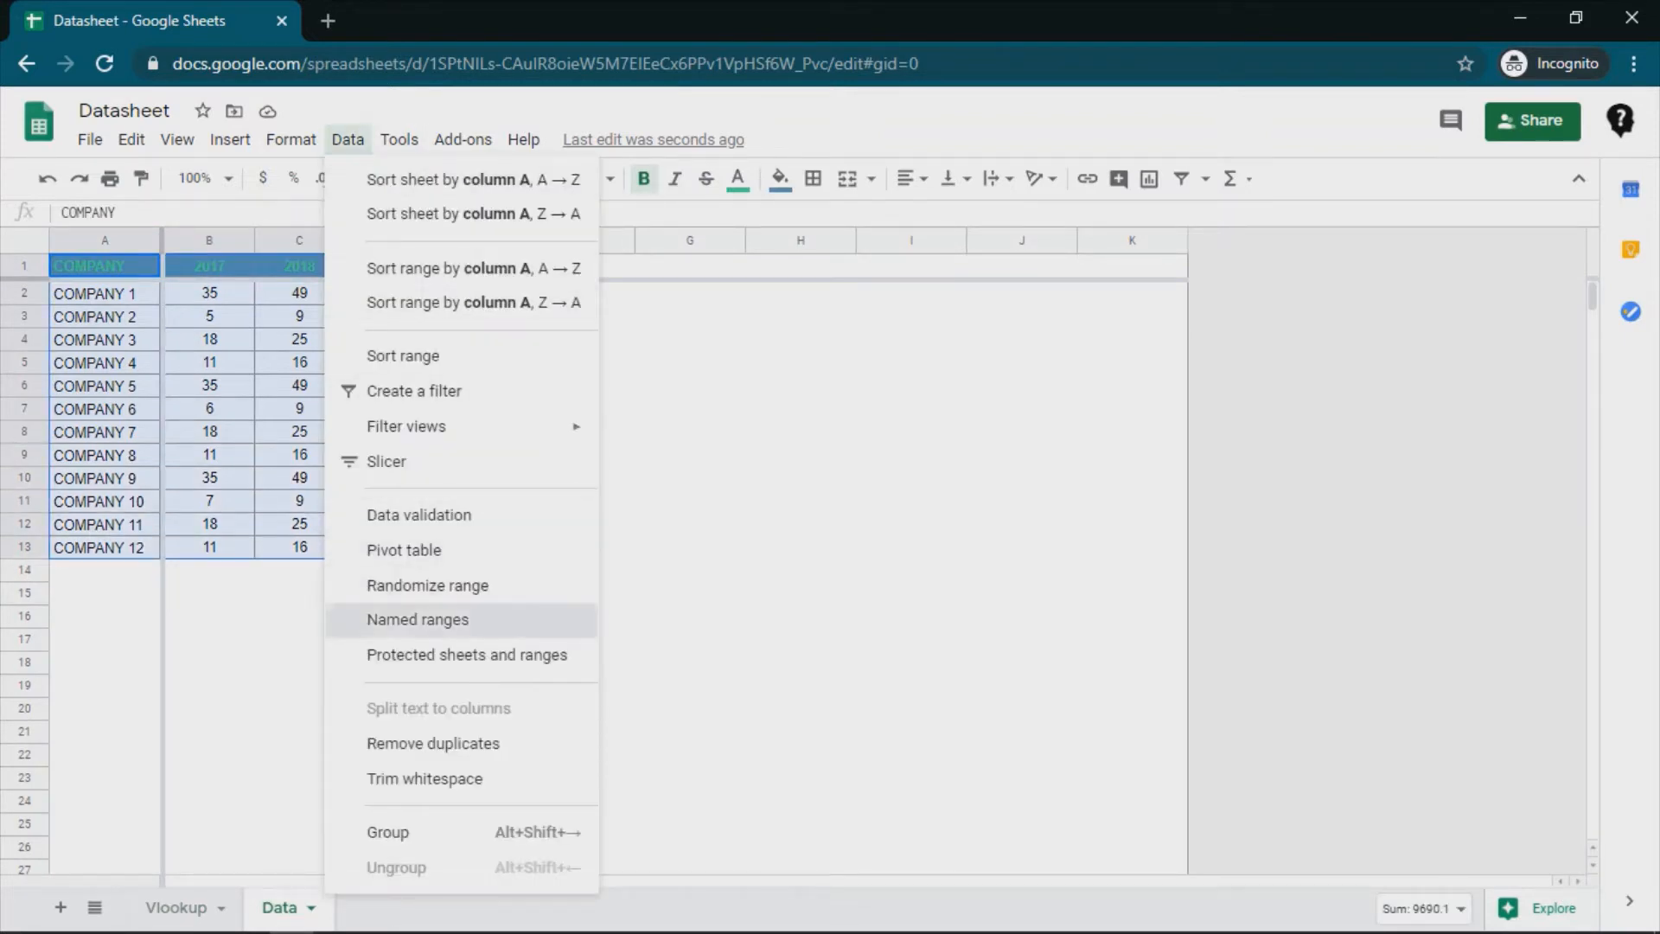
pyautogui.click(418, 619)
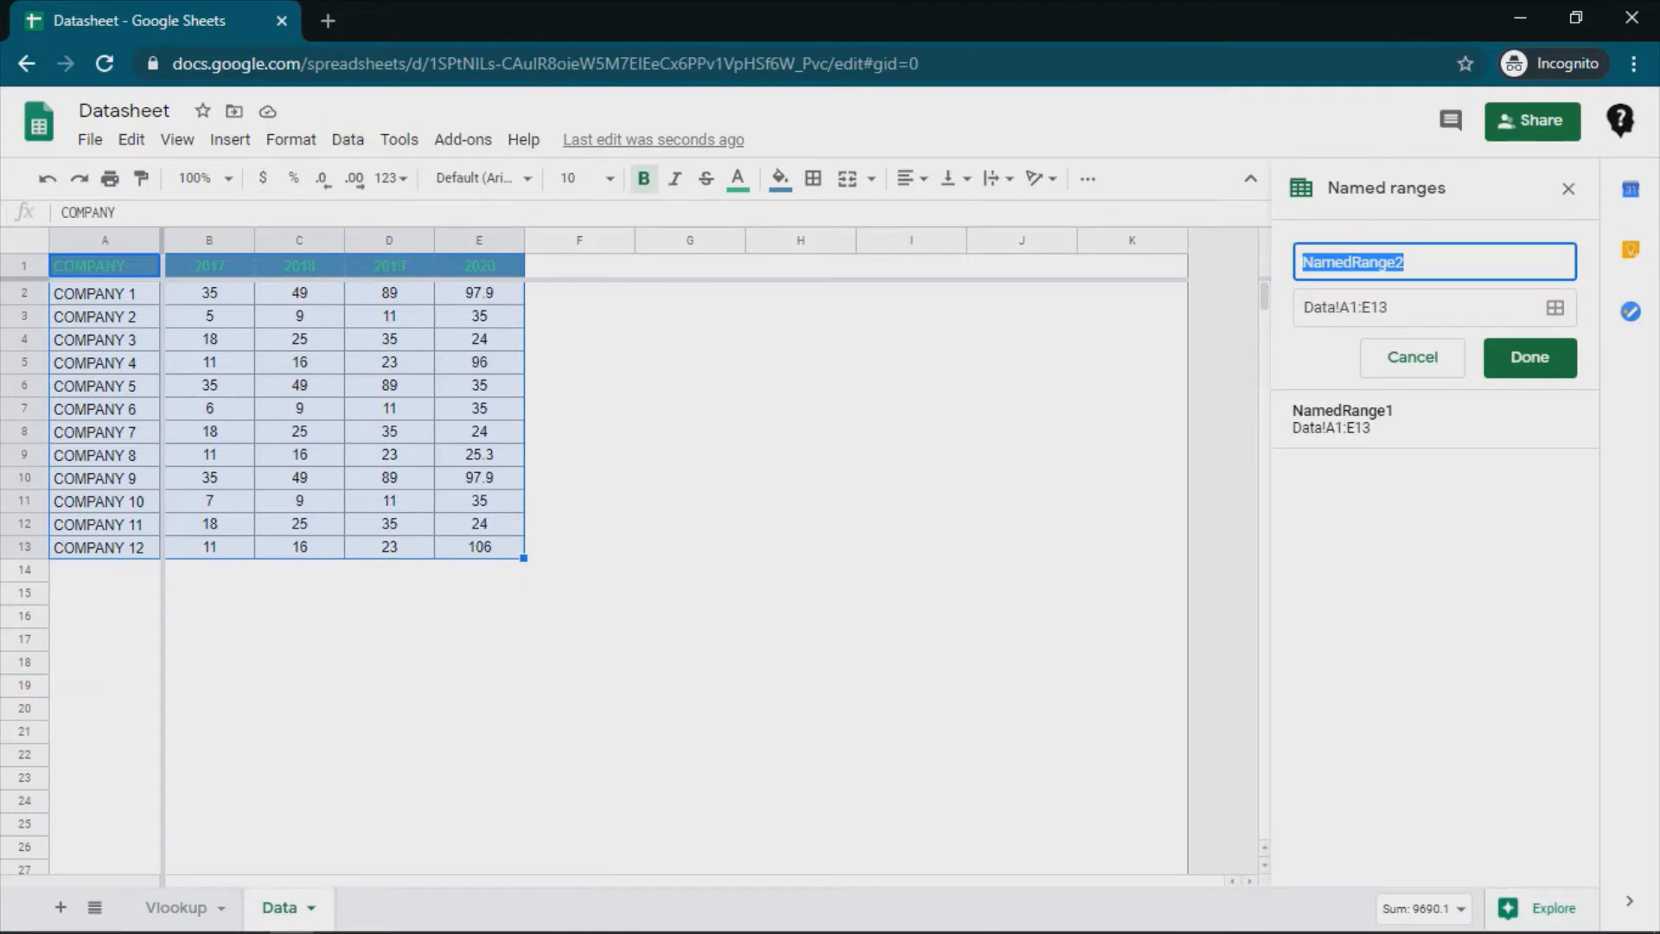
pyautogui.write('Table1')
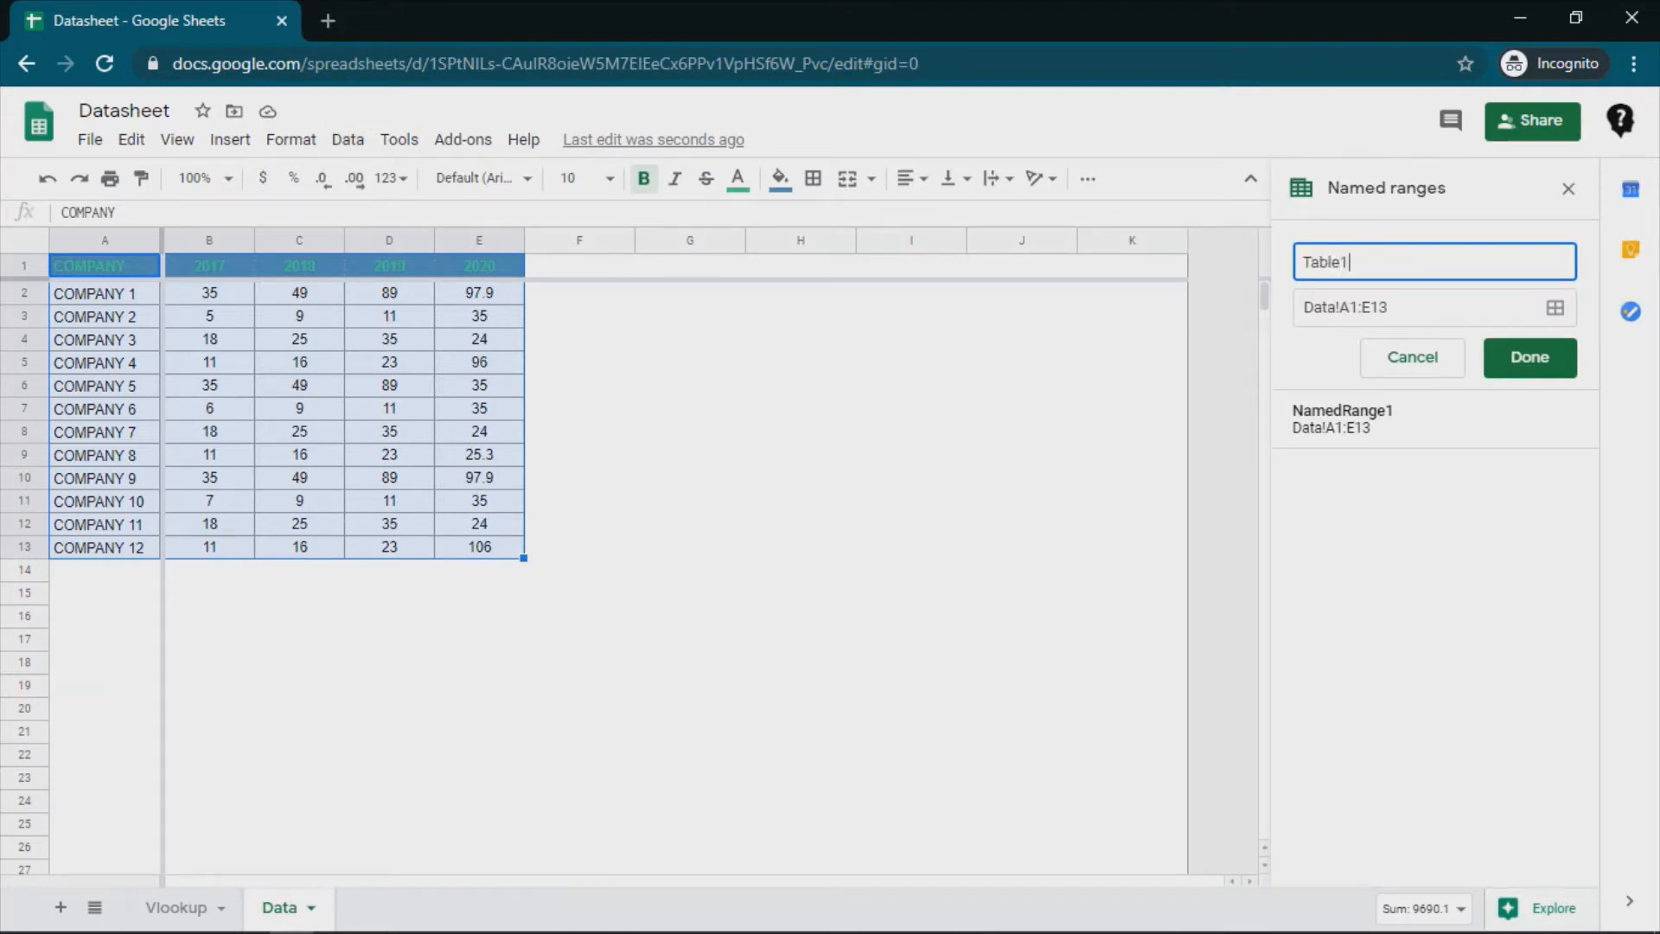
pyautogui.press('Return')
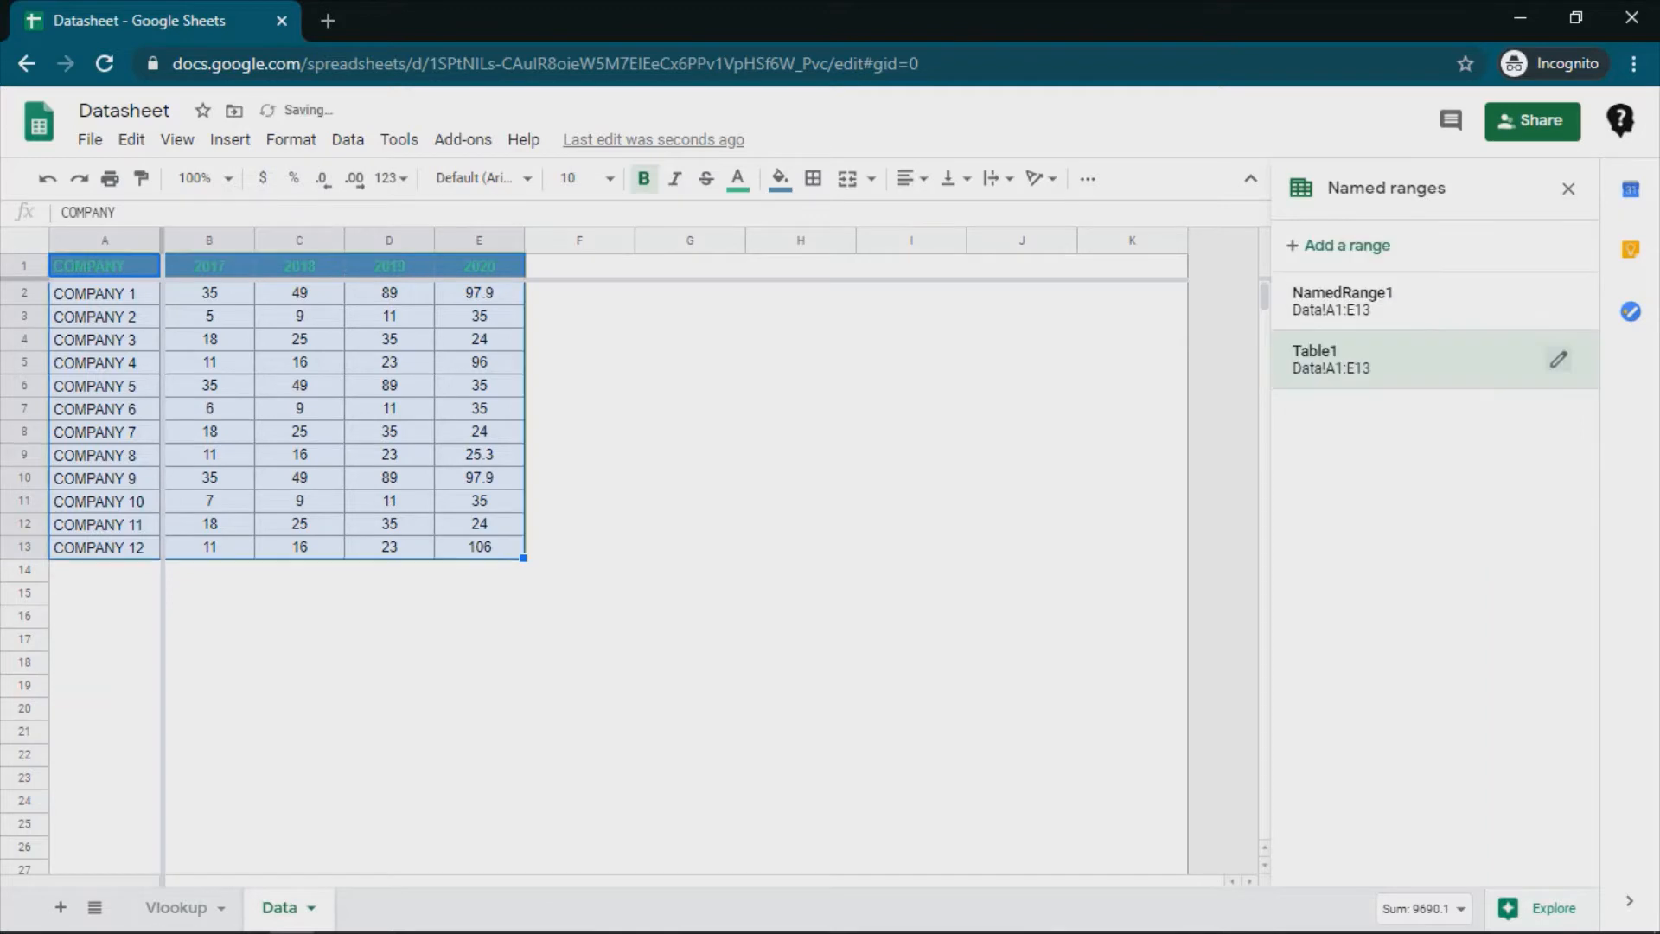
pyautogui.click(389, 617)
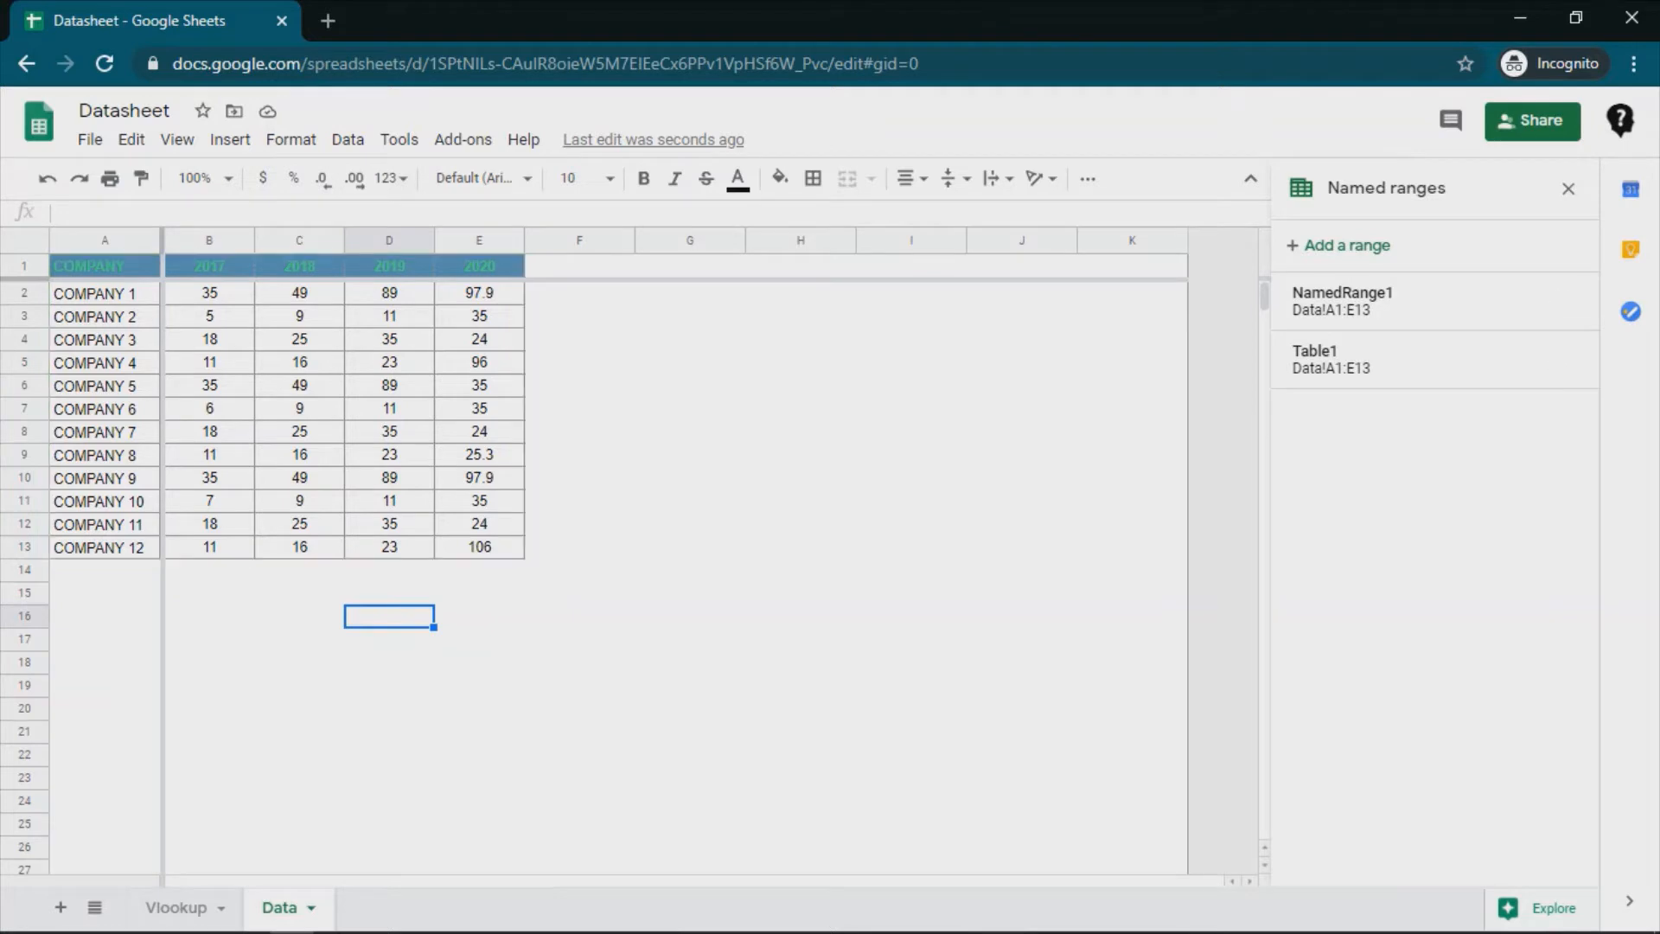
# - Enter the formula =VLOOKUP($A3,Table1,2,0) in C3 of the Vlookup sheet
pyautogui.click(177, 907)
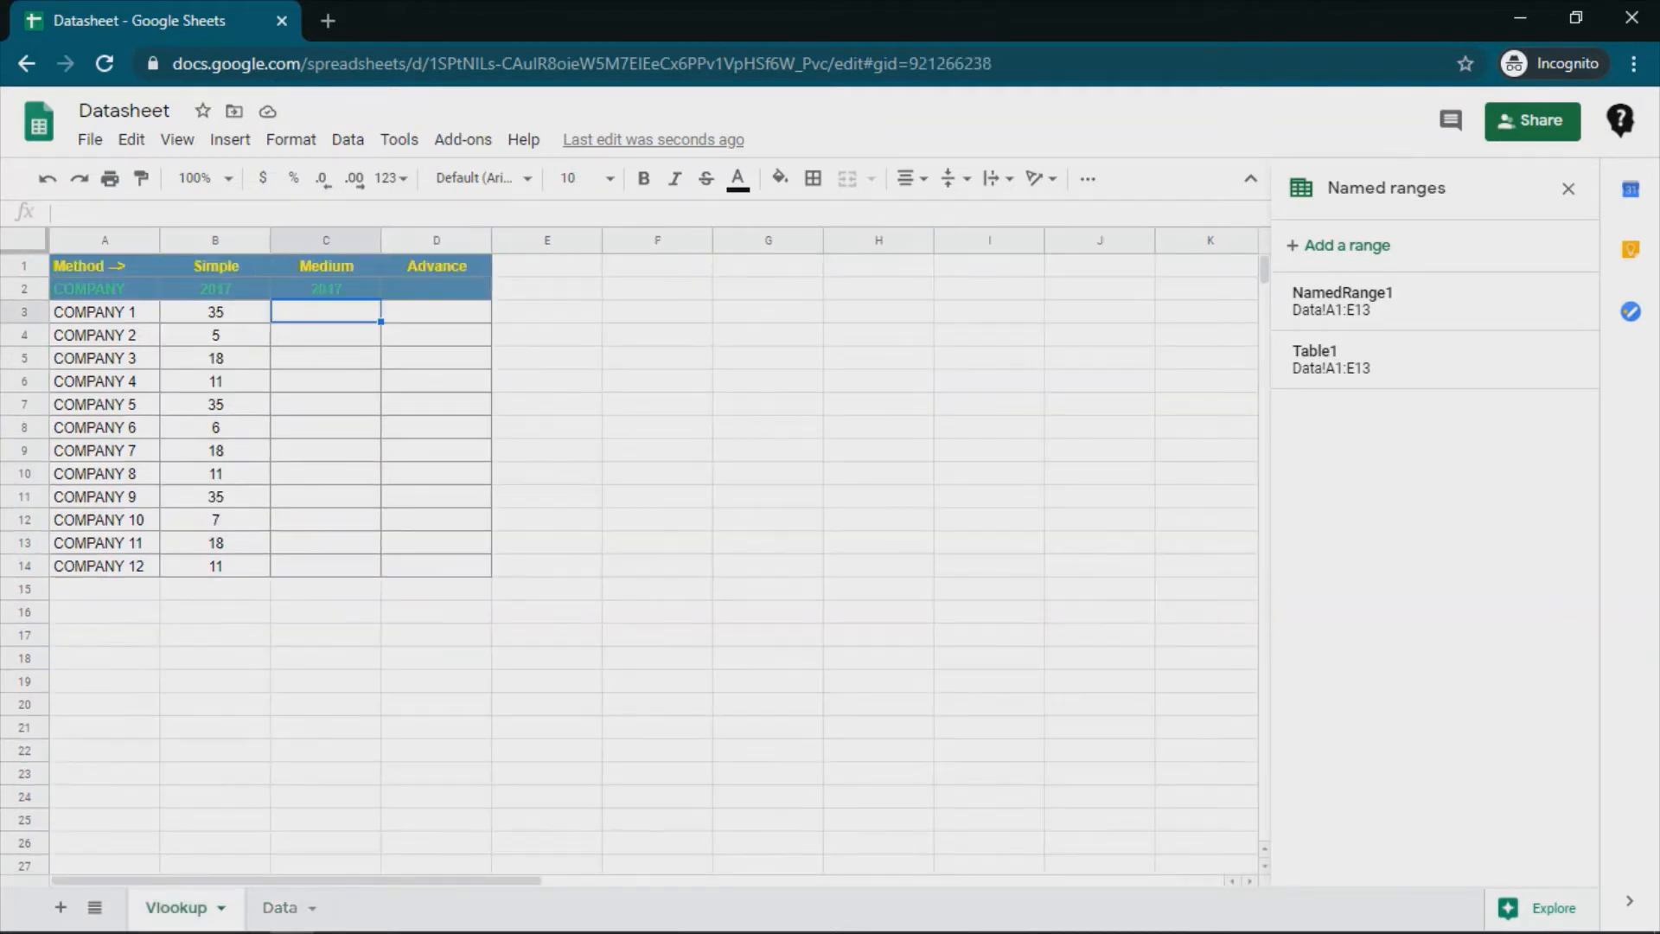
pyautogui.write('=VLOOKUP(')
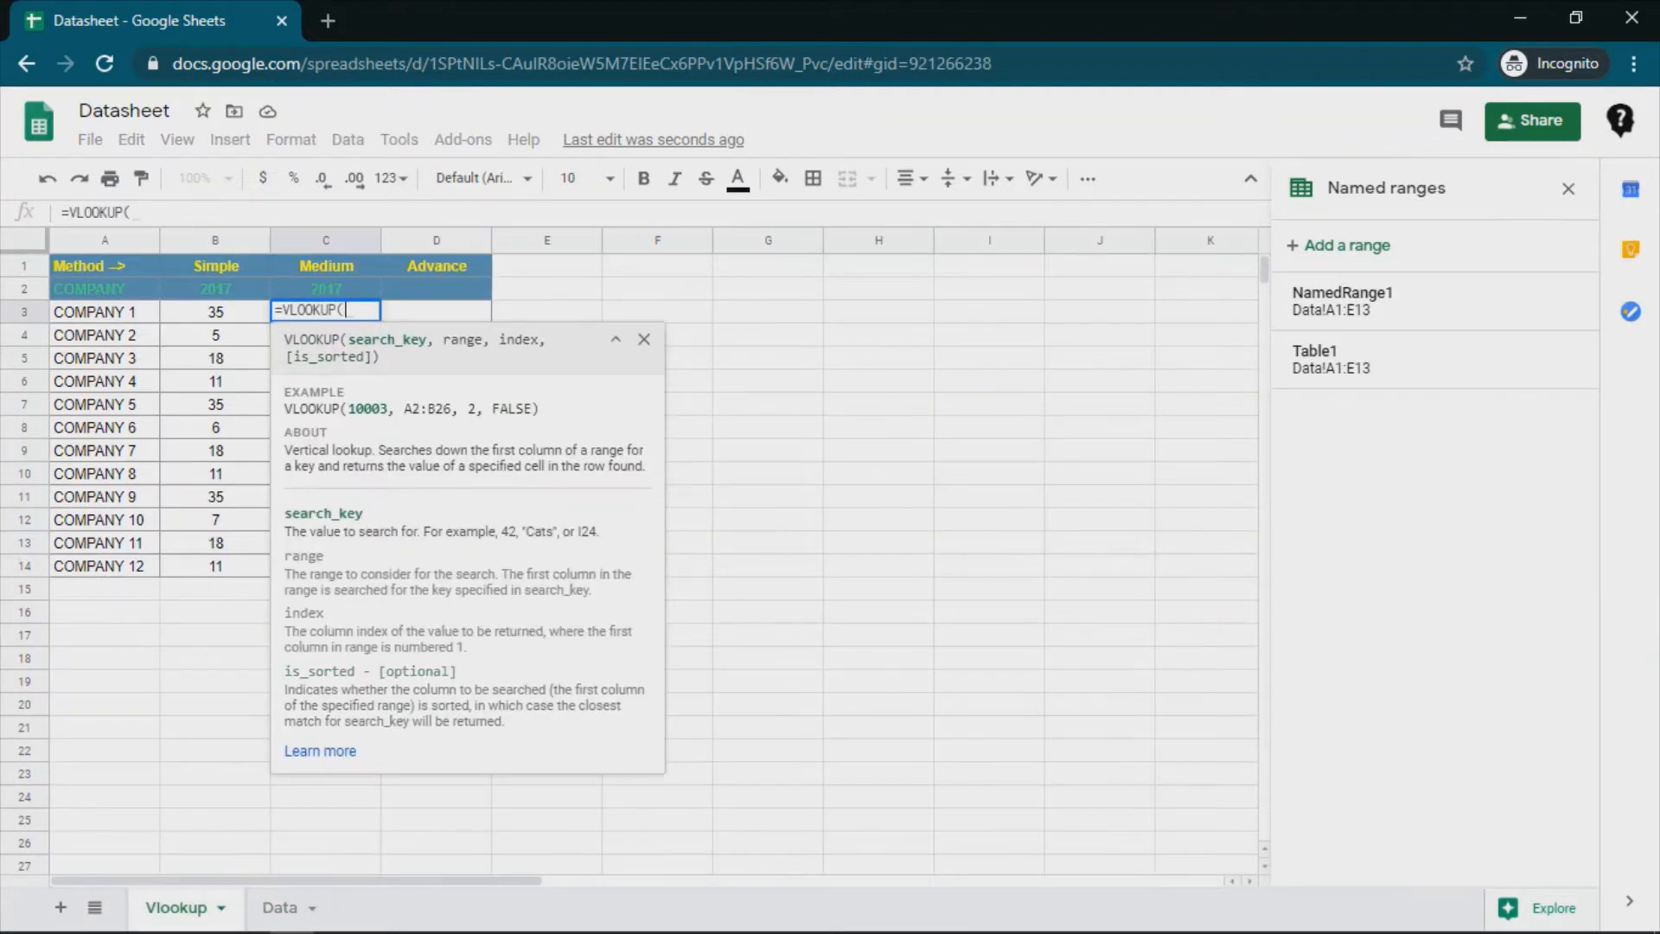
pyautogui.write('$A3')
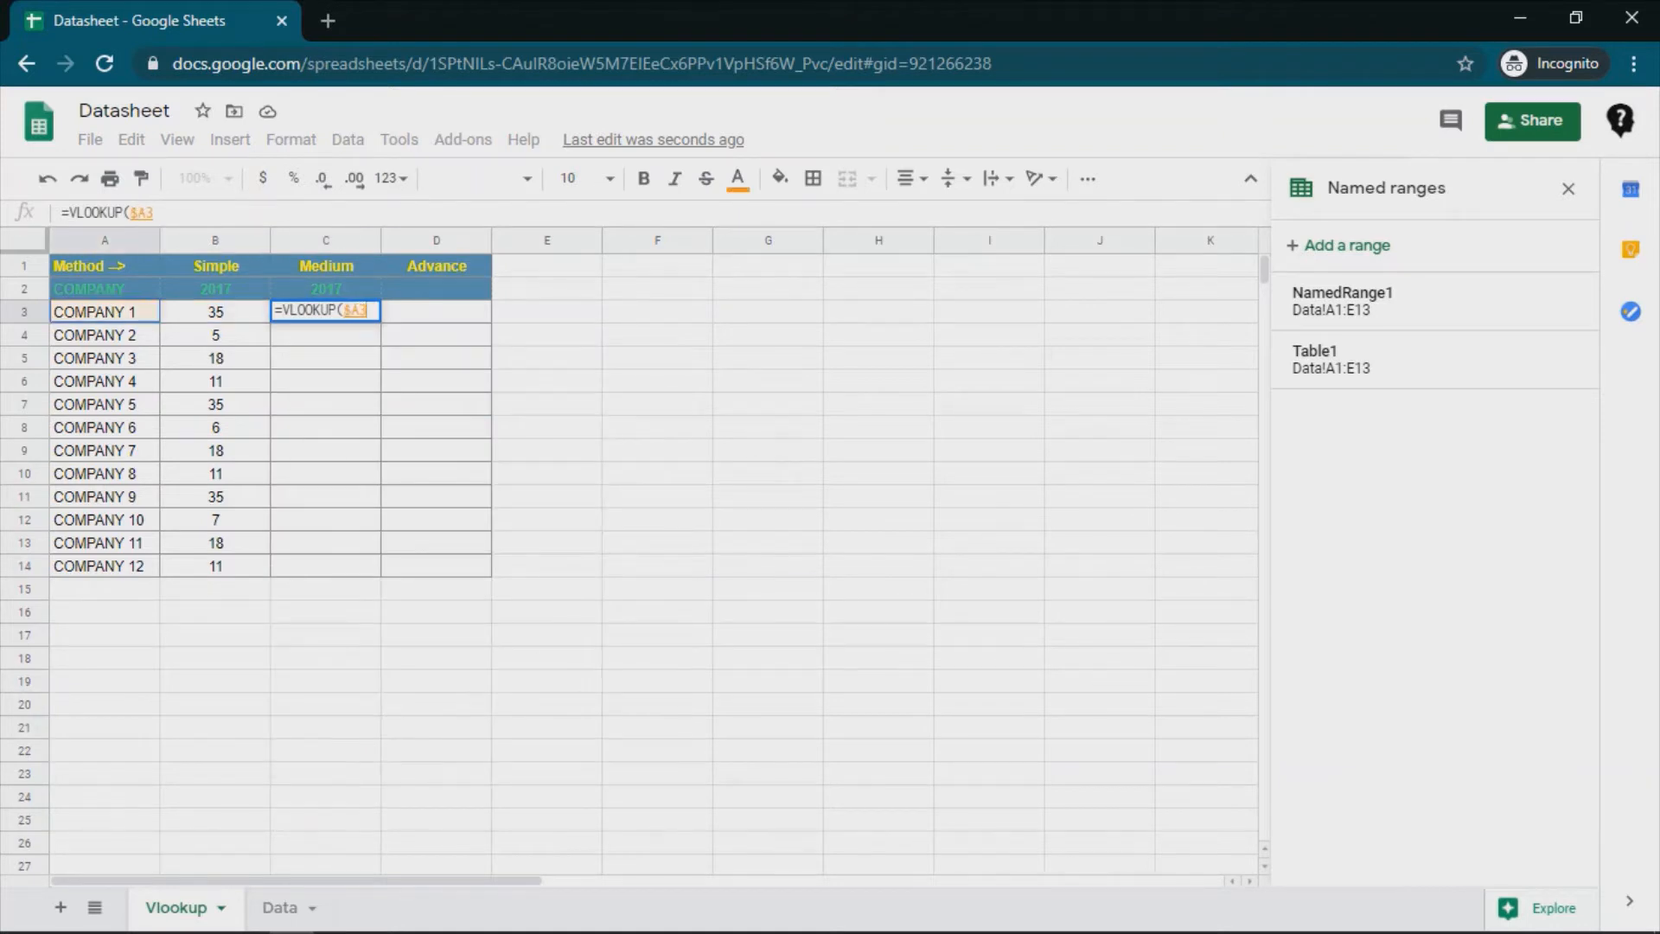
pyautogui.write(',ta')
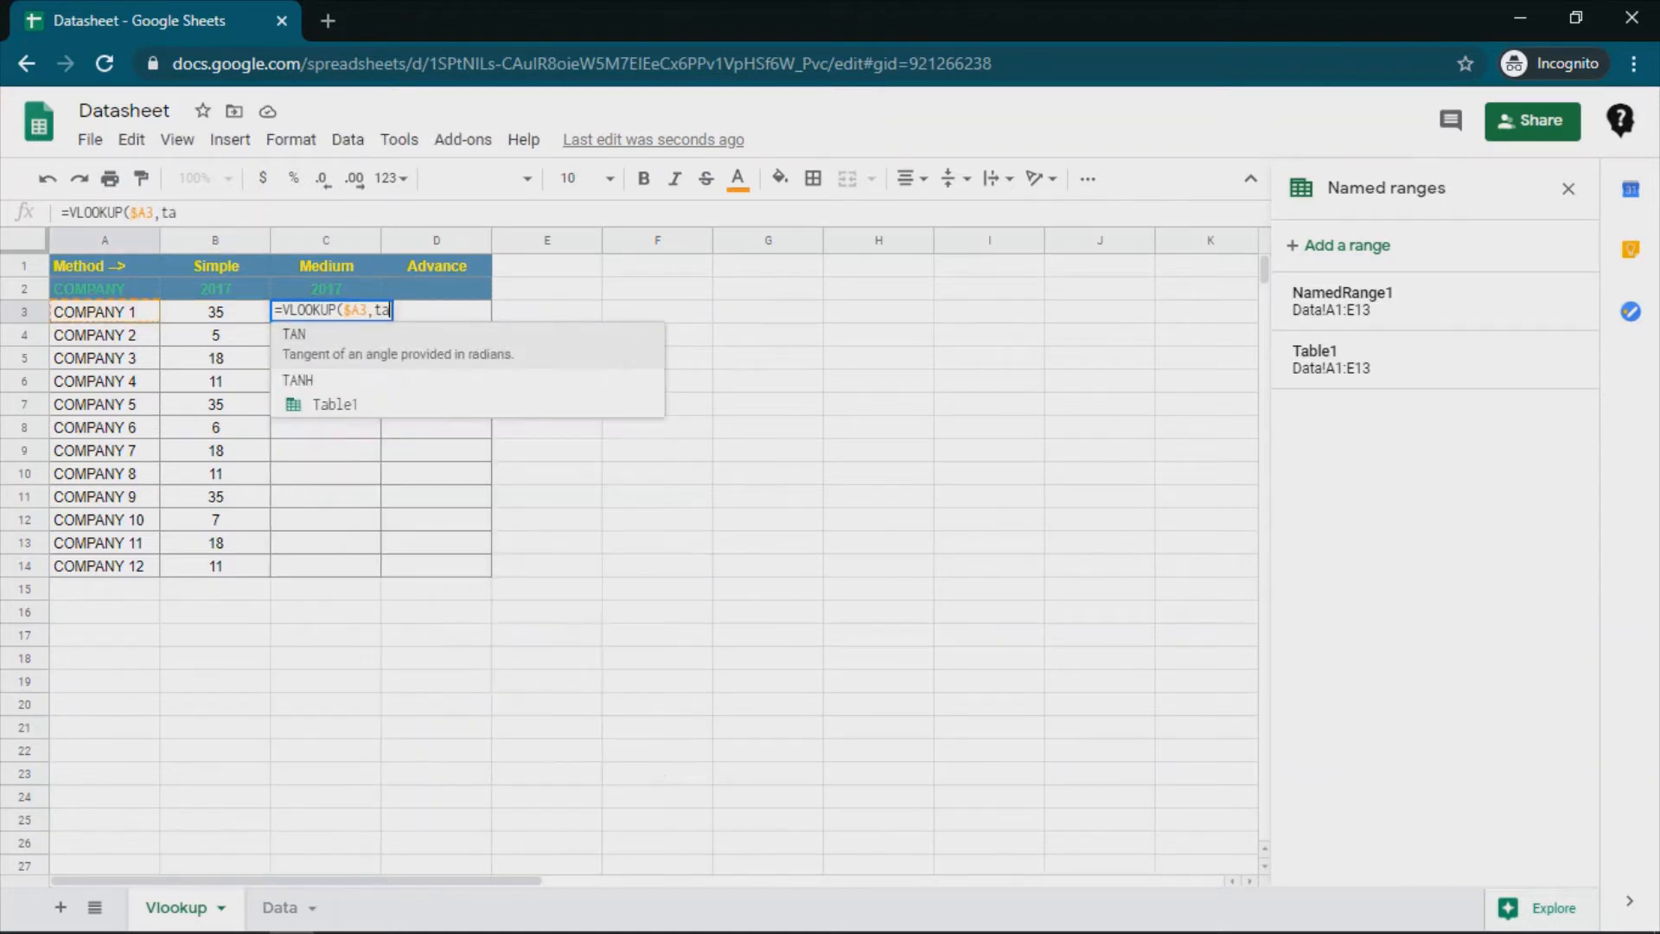
pyautogui.write('bl')
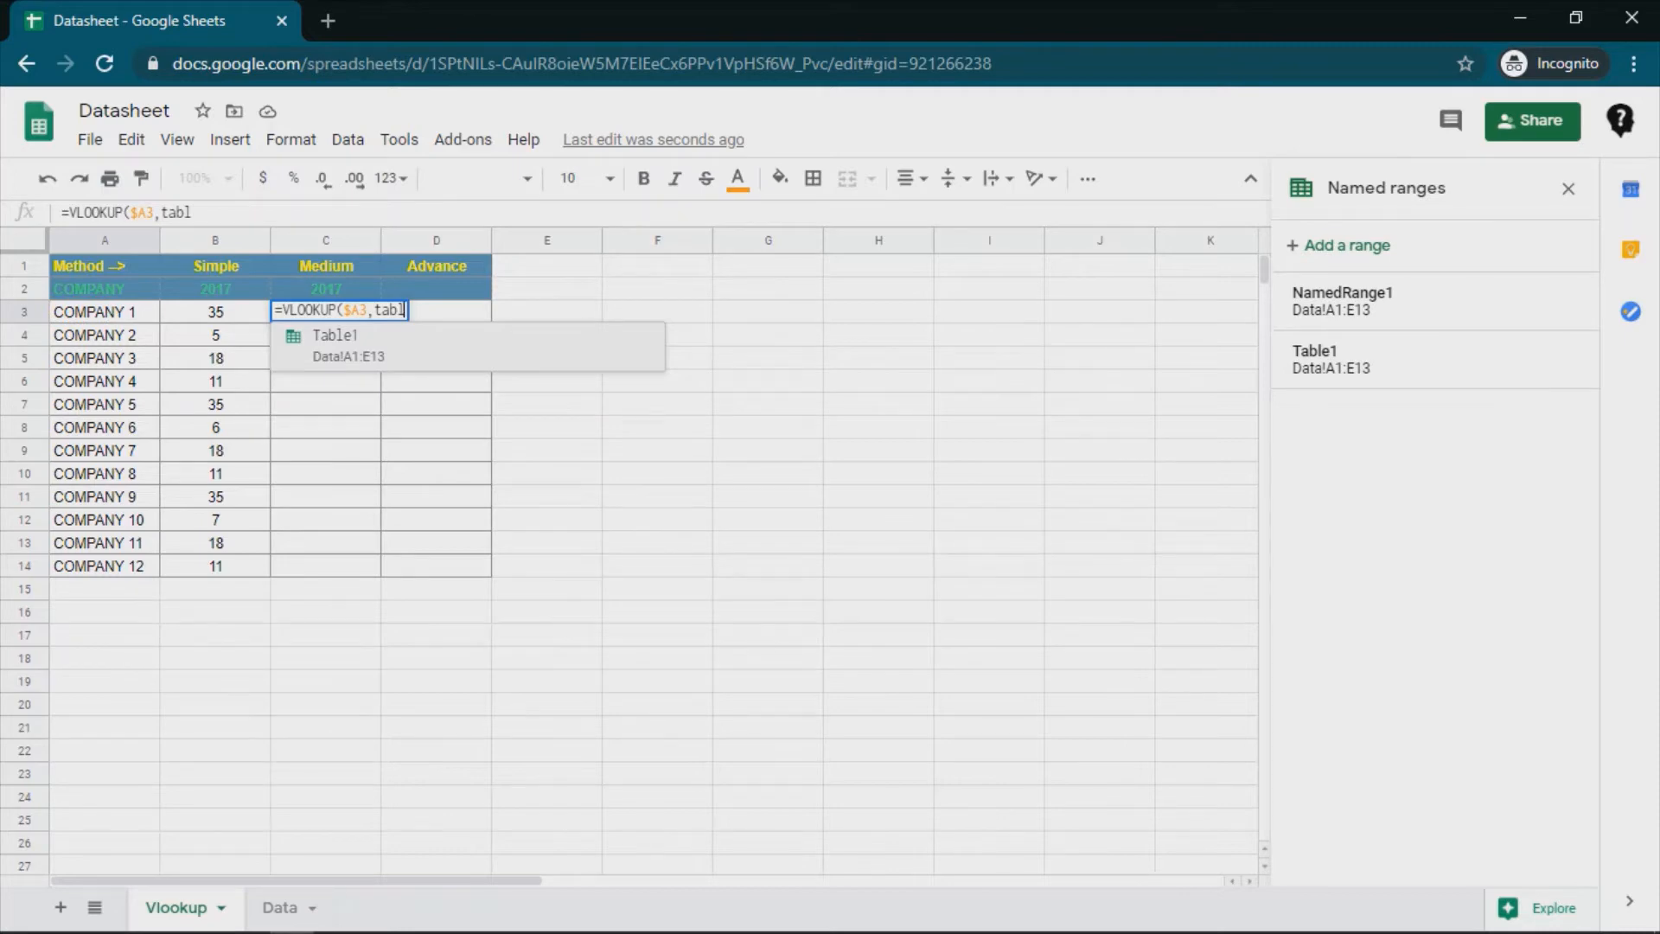
pyautogui.press('Tab')
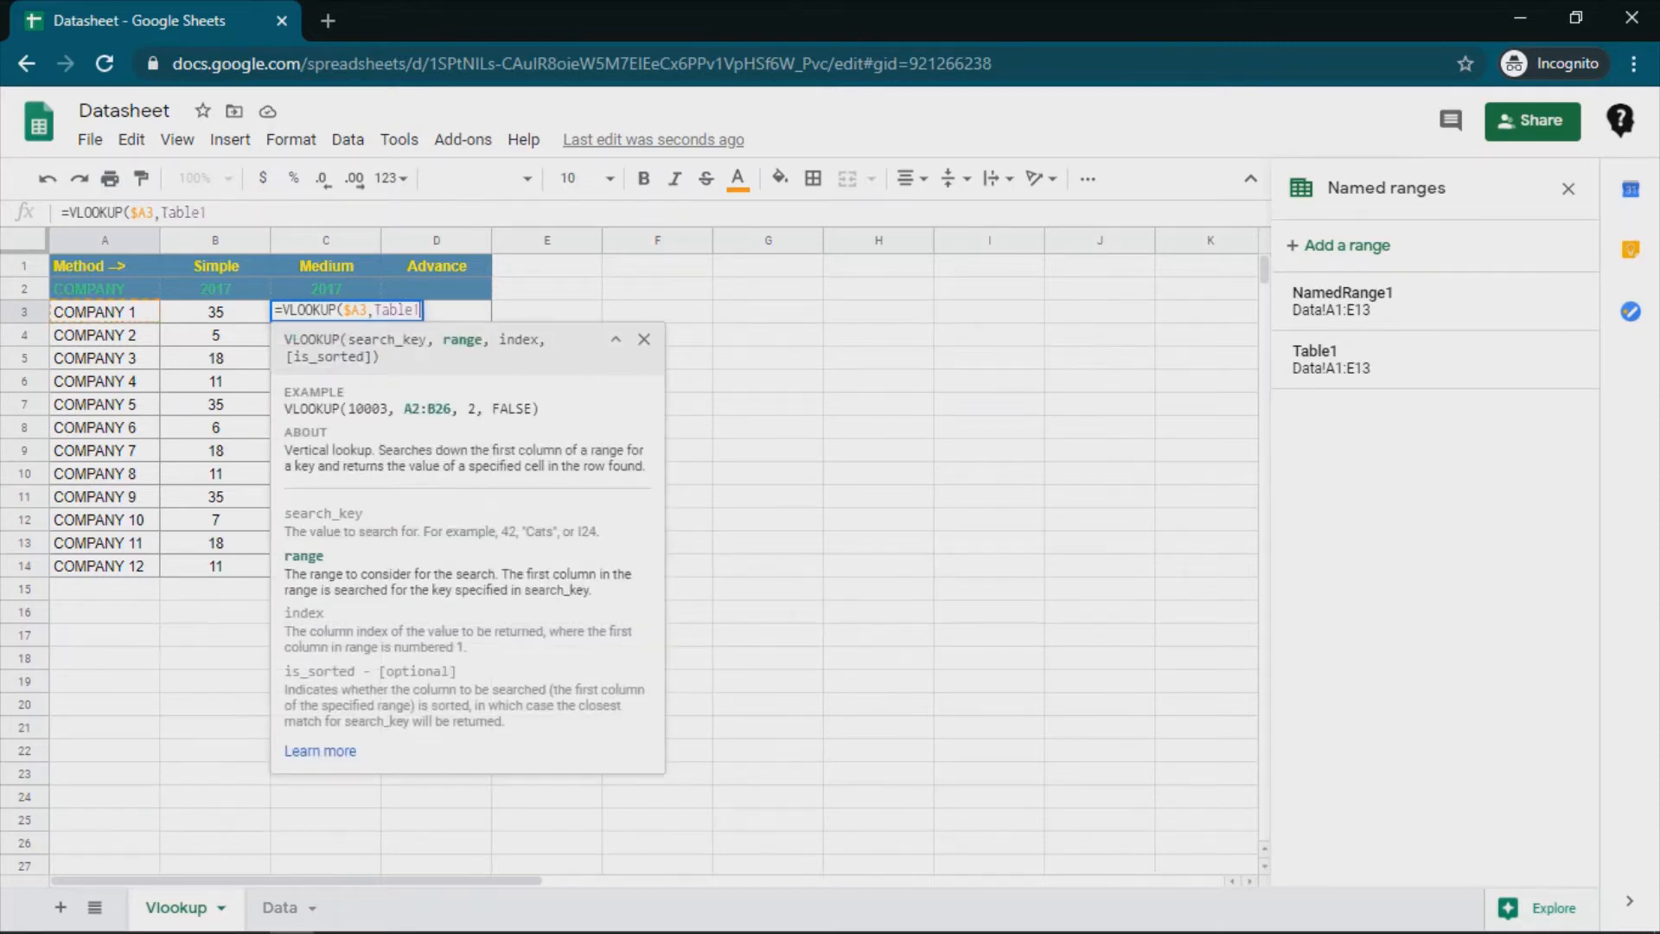
pyautogui.write(',')
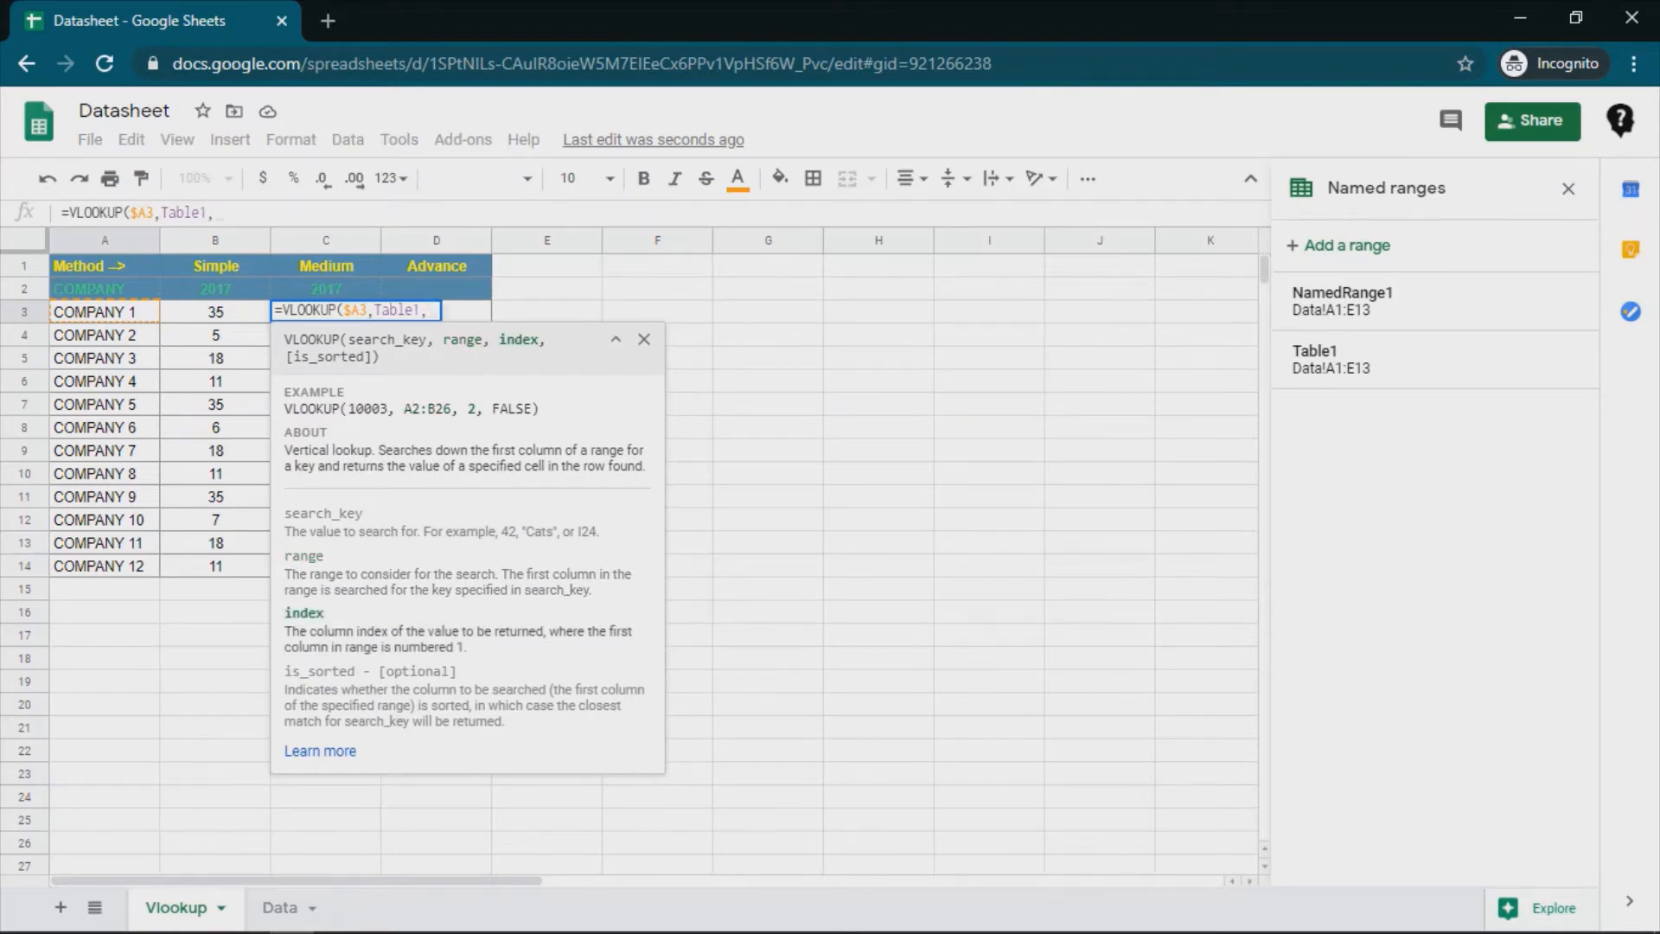
pyautogui.write('2')
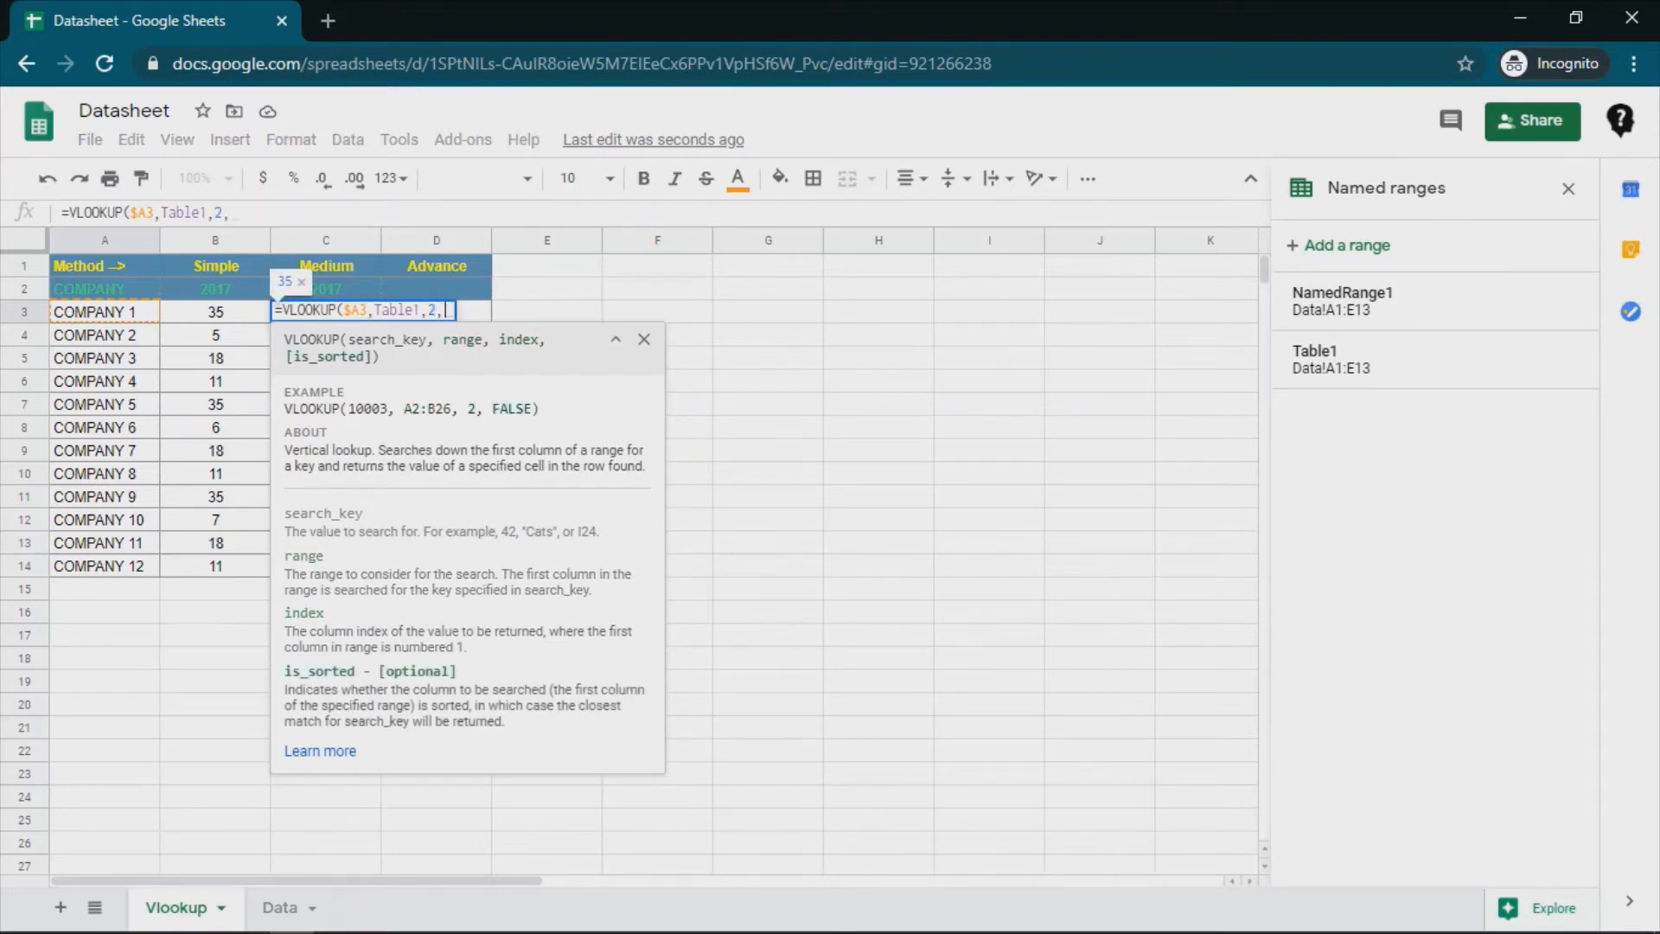
pyautogui.write(',0)')
pyautogui.press('Return')
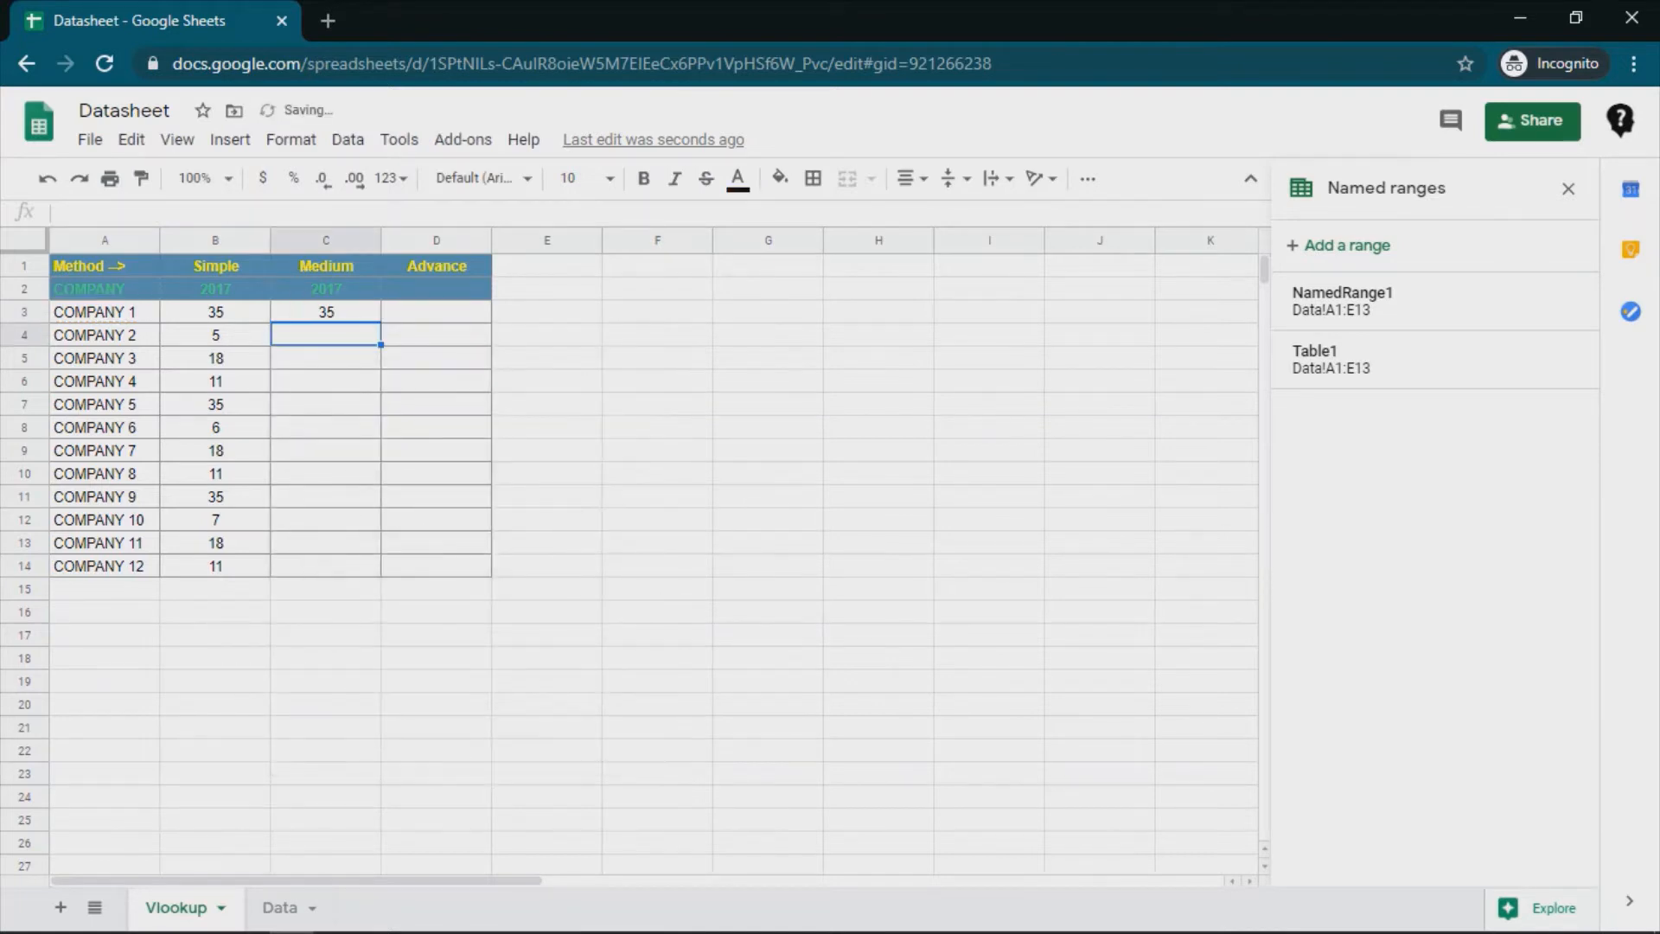
# - Fill the C3 formula down through C14 and check the formula in C3
pyautogui.press('Up')
pyautogui.hotkey('shift', 'Down')
pyautogui.hotkey('shift', 'Down')
pyautogui.hotkey('shift', 'Down')
pyautogui.hotkey('shift', 'Down')
pyautogui.hotkey('shift', 'Down')
pyautogui.hotkey('shift', 'Down')
pyautogui.hotkey('shift', 'Down')
pyautogui.hotkey('shift', 'Down')
pyautogui.hotkey('shift', 'Down')
pyautogui.hotkey('shift', 'Down')
pyautogui.hotkey('shift', 'Down')
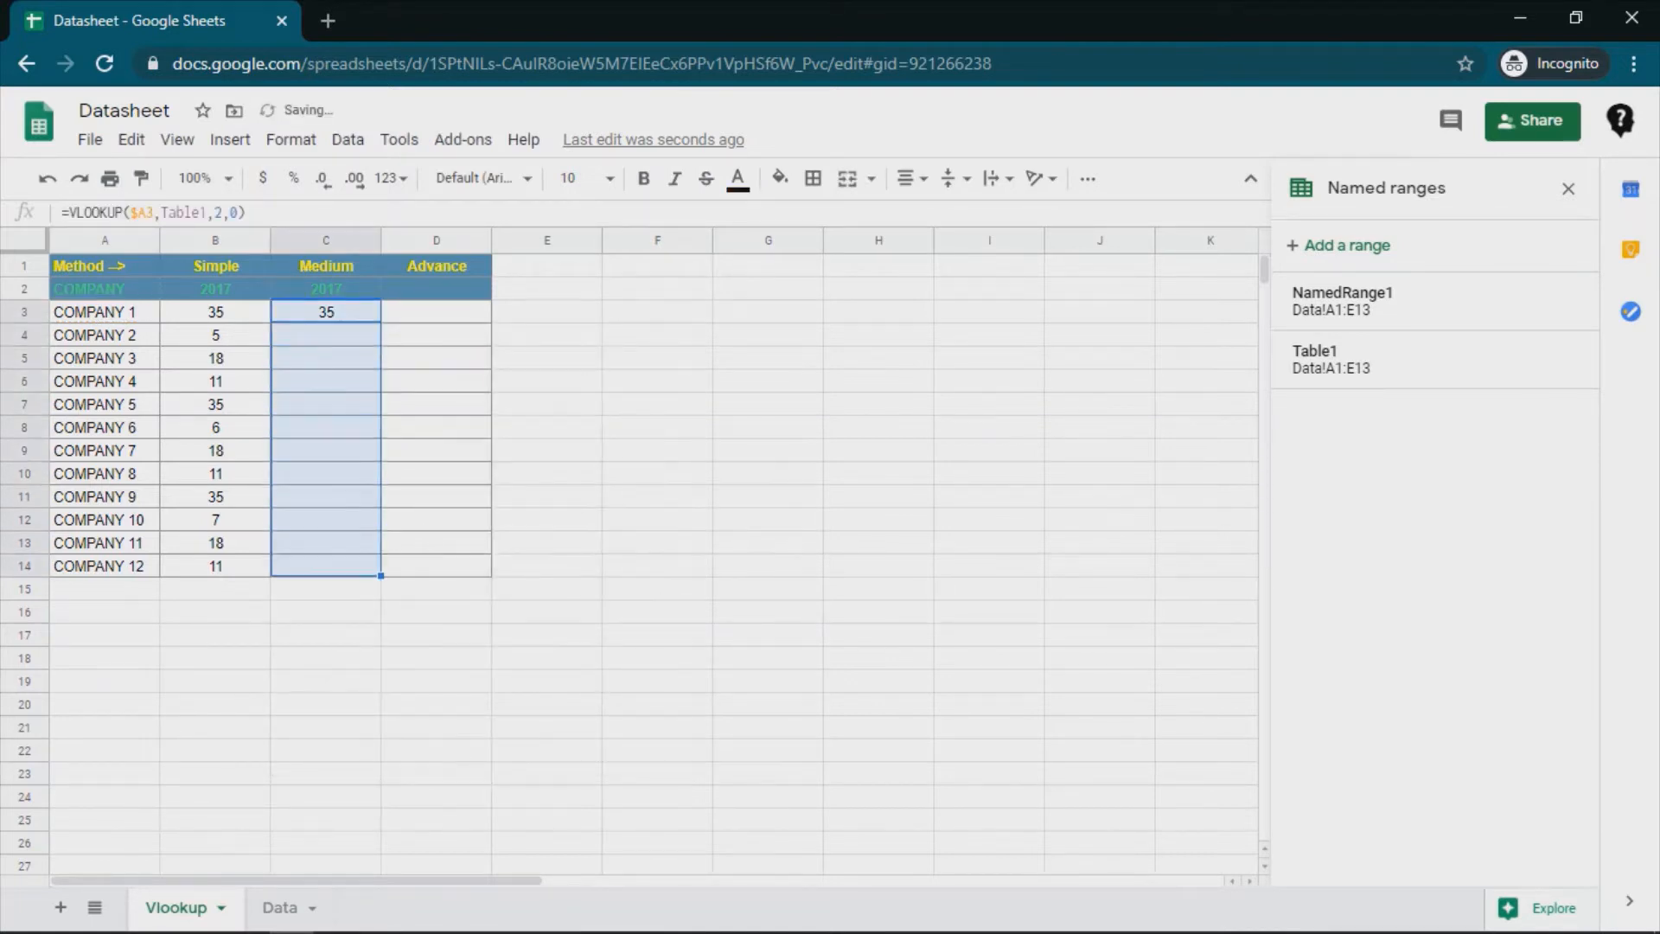
pyautogui.hotkey('ctrl', 'd')
pyautogui.press('Down')
pyautogui.press('Down')
pyautogui.press('Down')
pyautogui.press('Down')
pyautogui.press('Down')
pyautogui.press('Down')
pyautogui.press('Down')
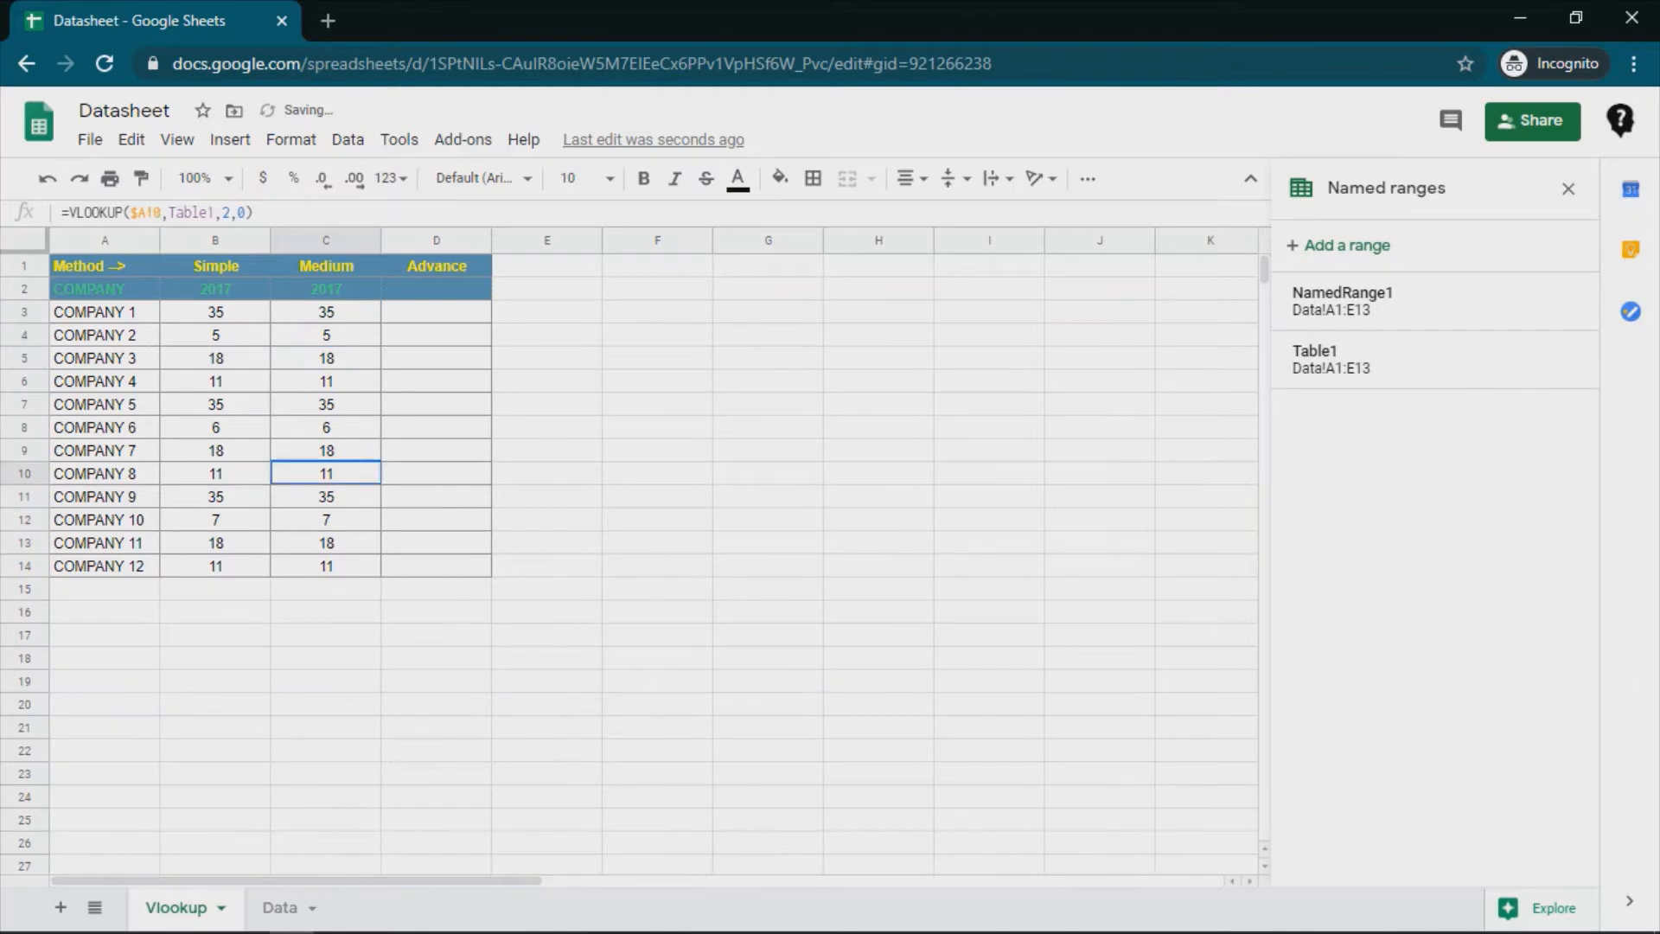
pyautogui.click(326, 312)
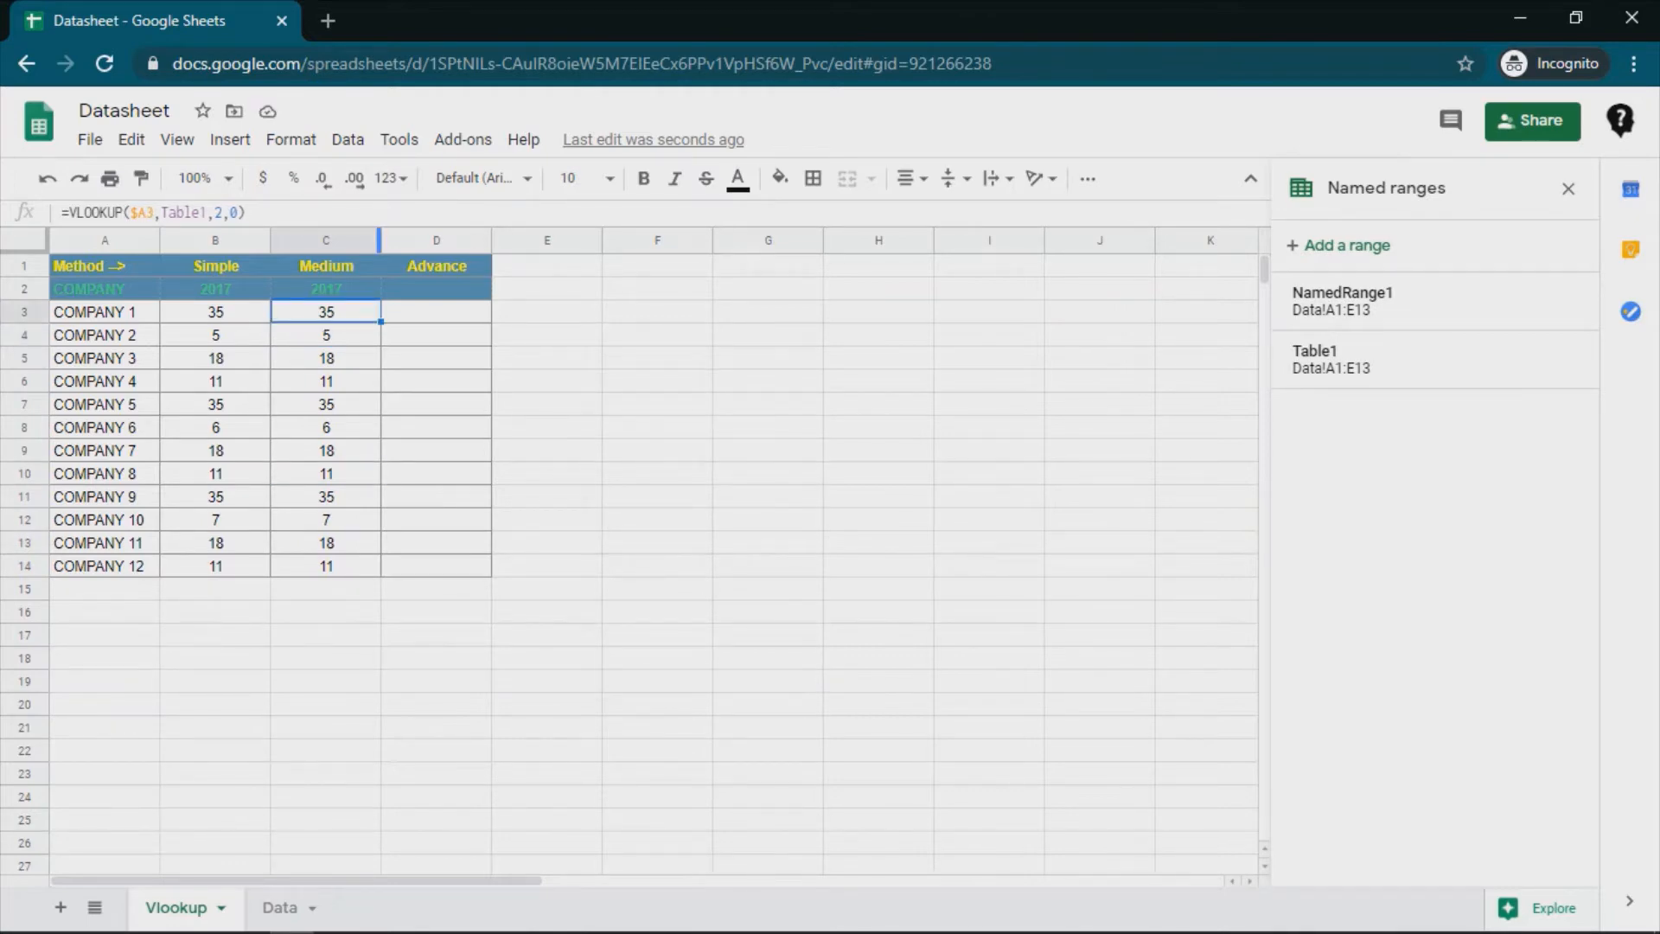
# - Insert a column to the right of the Medium column and enter 2018 as its year heading in D2
pyautogui.rightClick(329, 240)
pyautogui.click(411, 367)
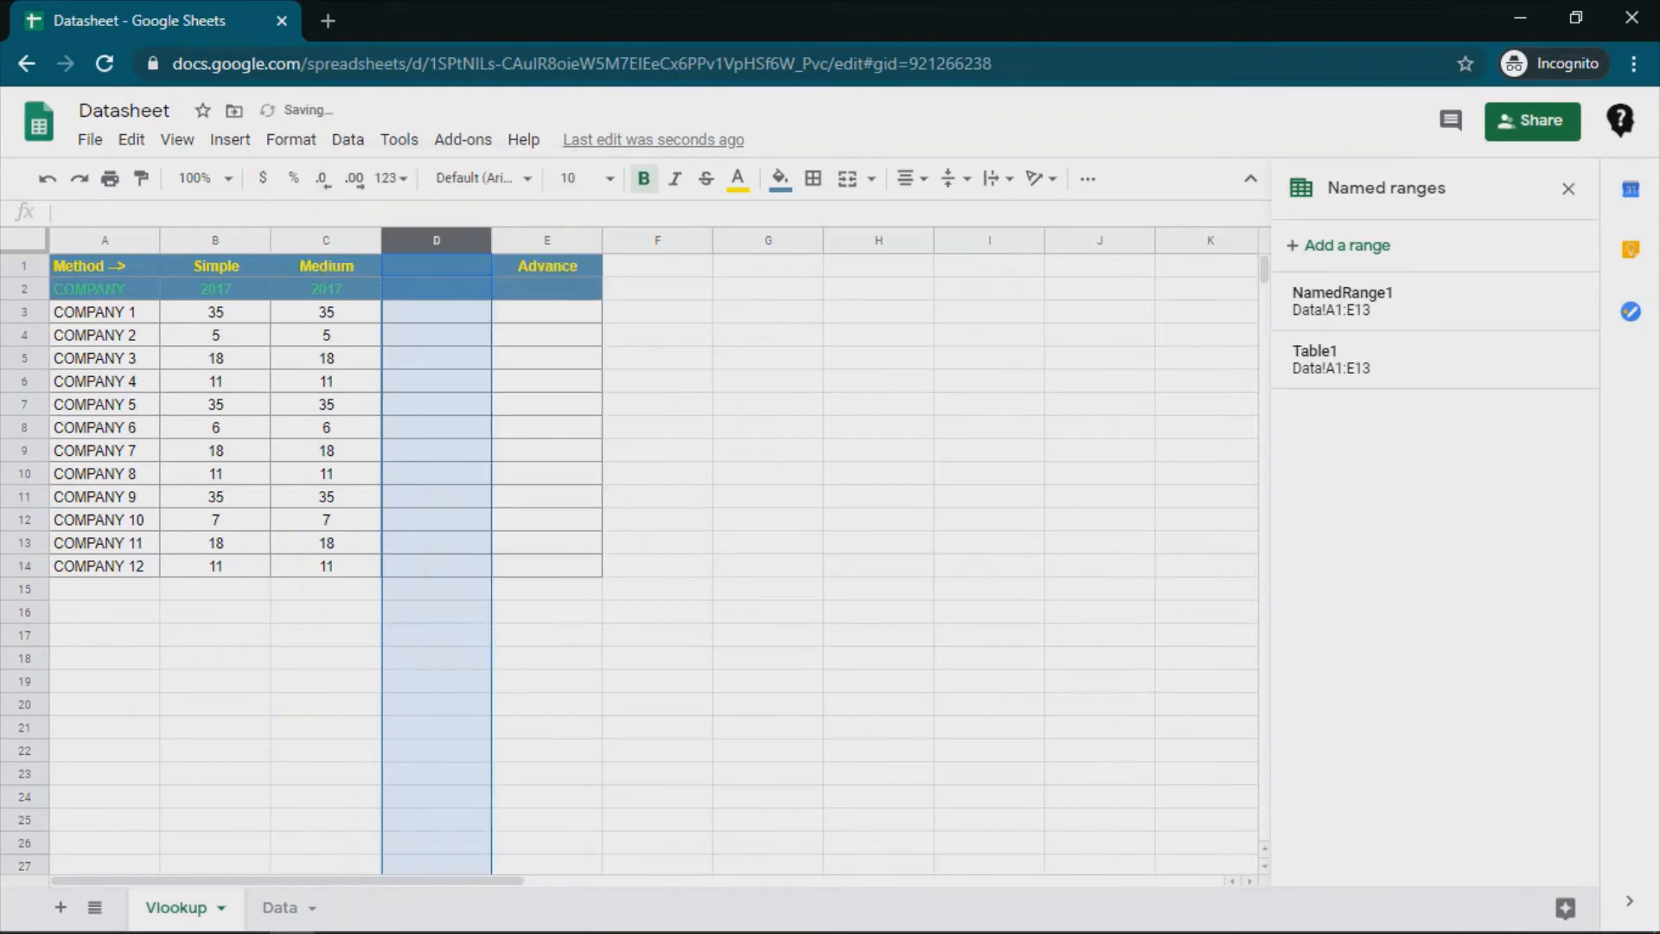
pyautogui.write('2080')
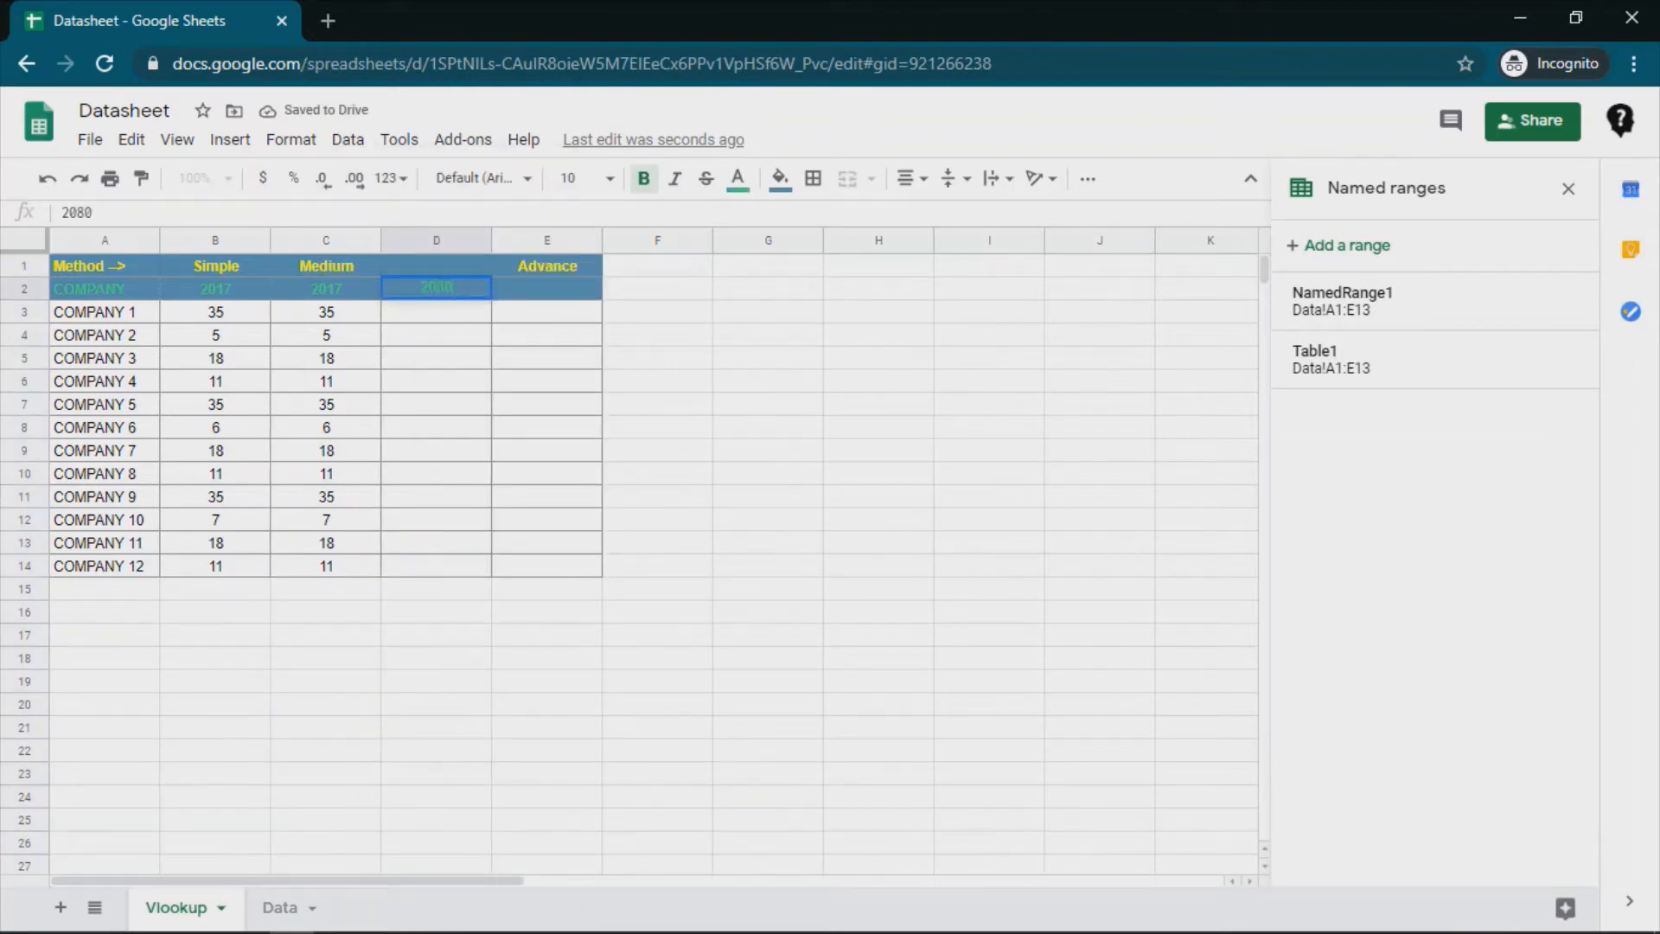
pyautogui.press('BackSpace')
pyautogui.press('BackSpace')
pyautogui.write('18')
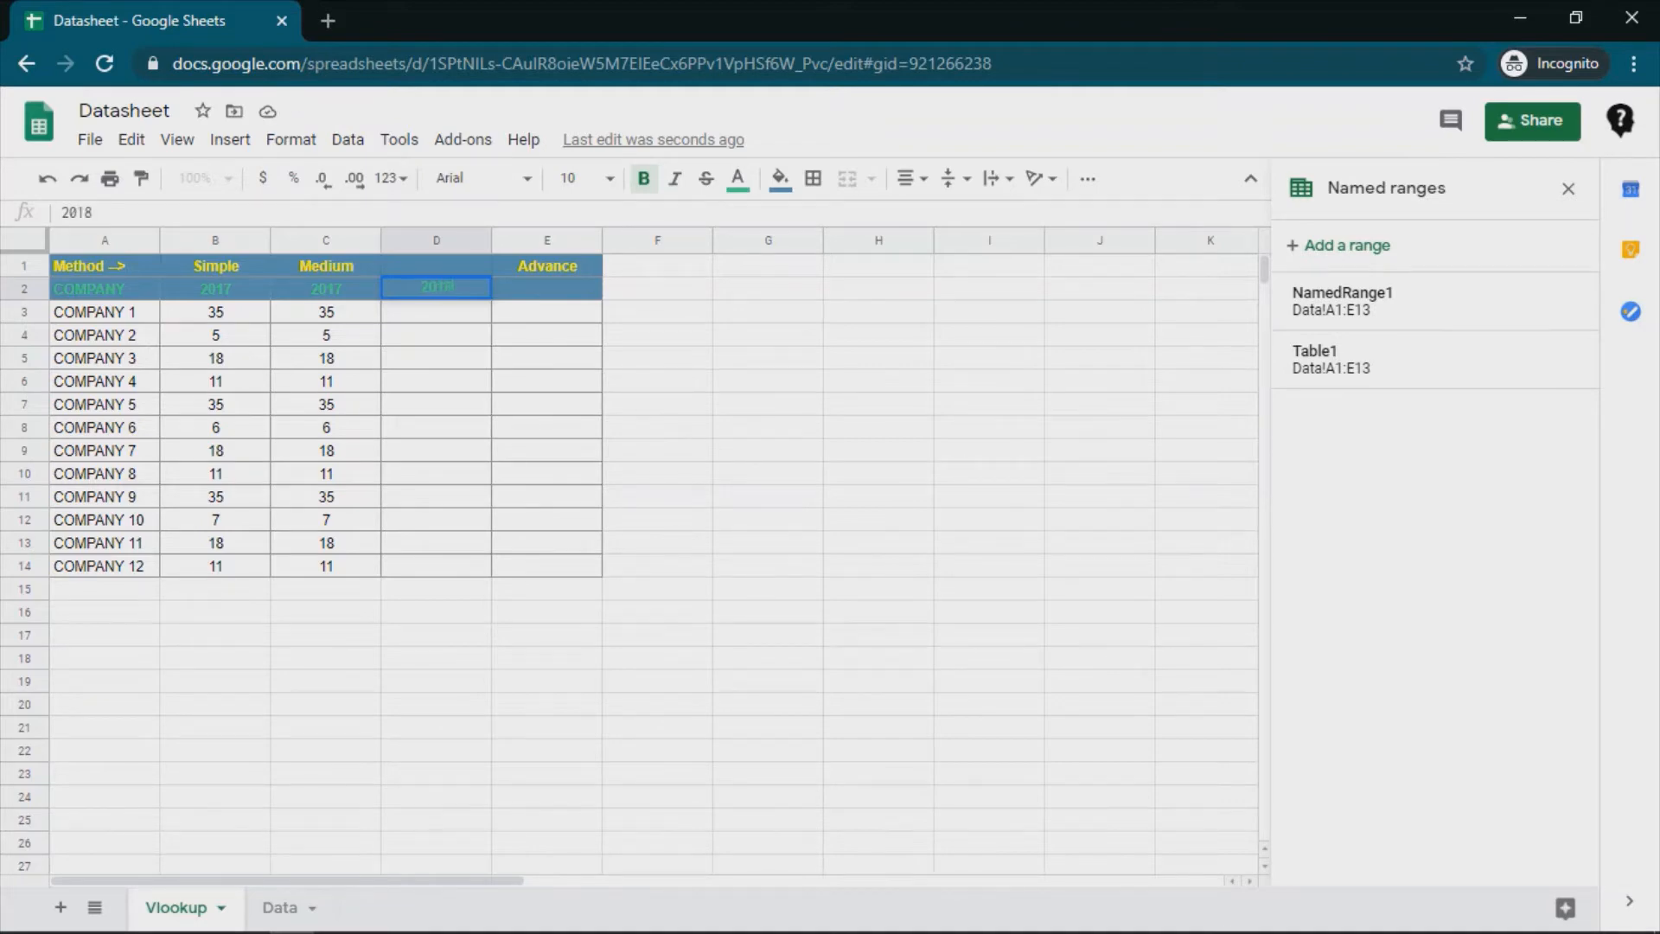
pyautogui.press('Return')
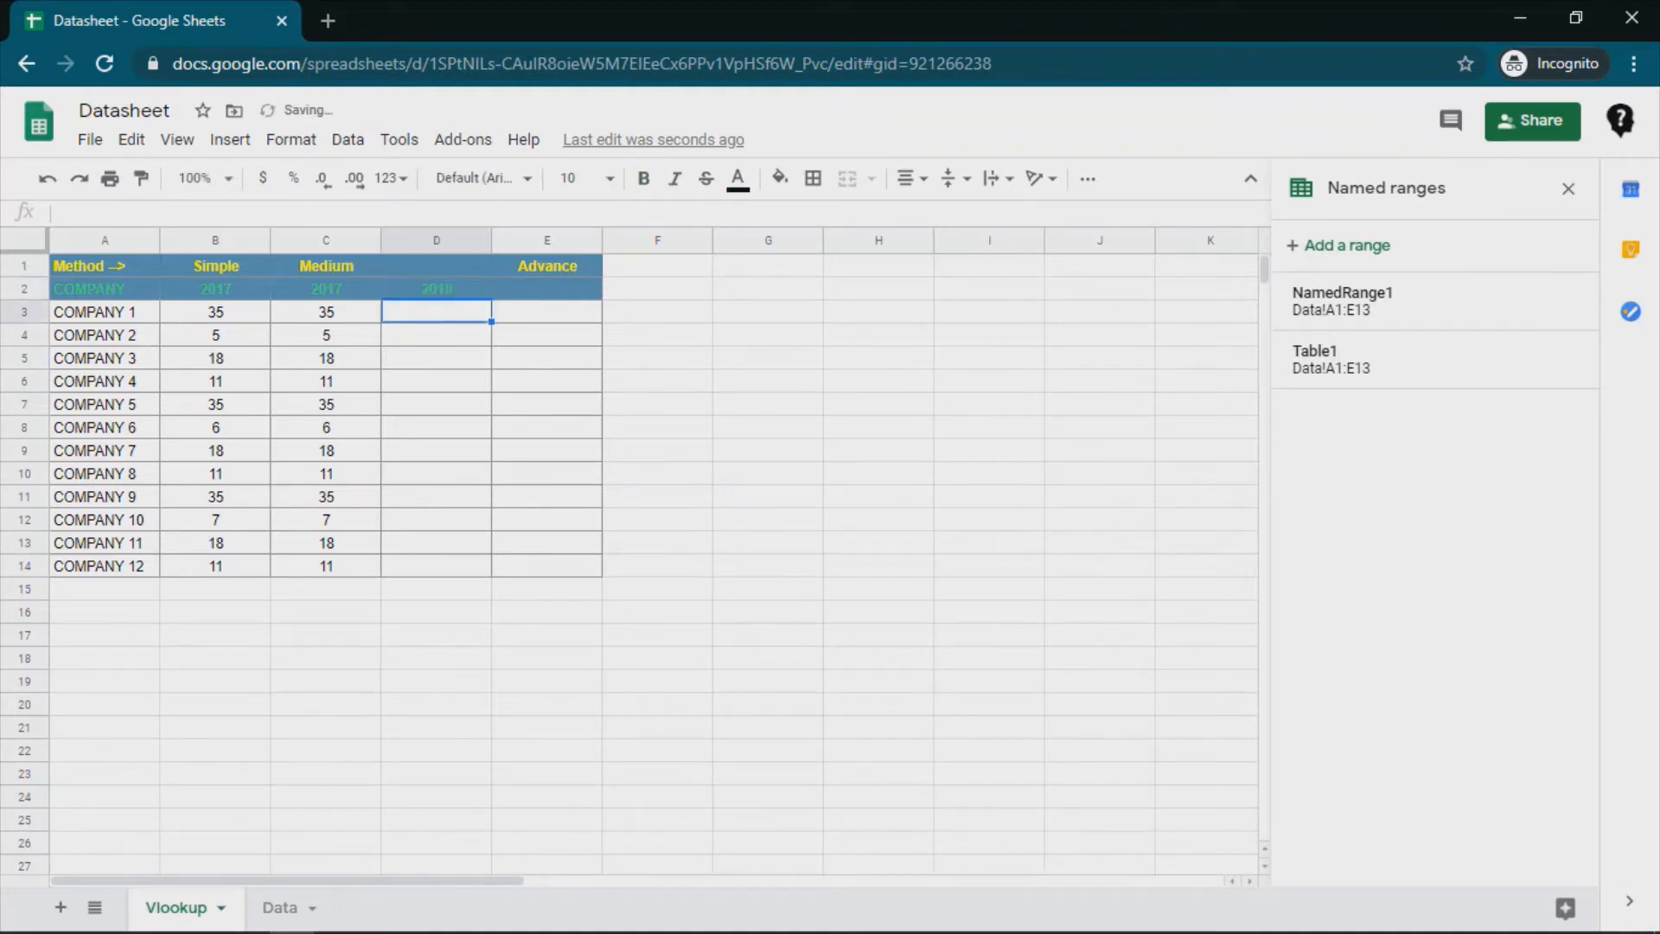
# - Change the Table1 named range to Data!A1:B13 and return to the Vlookup sheet
pyautogui.press('Left')
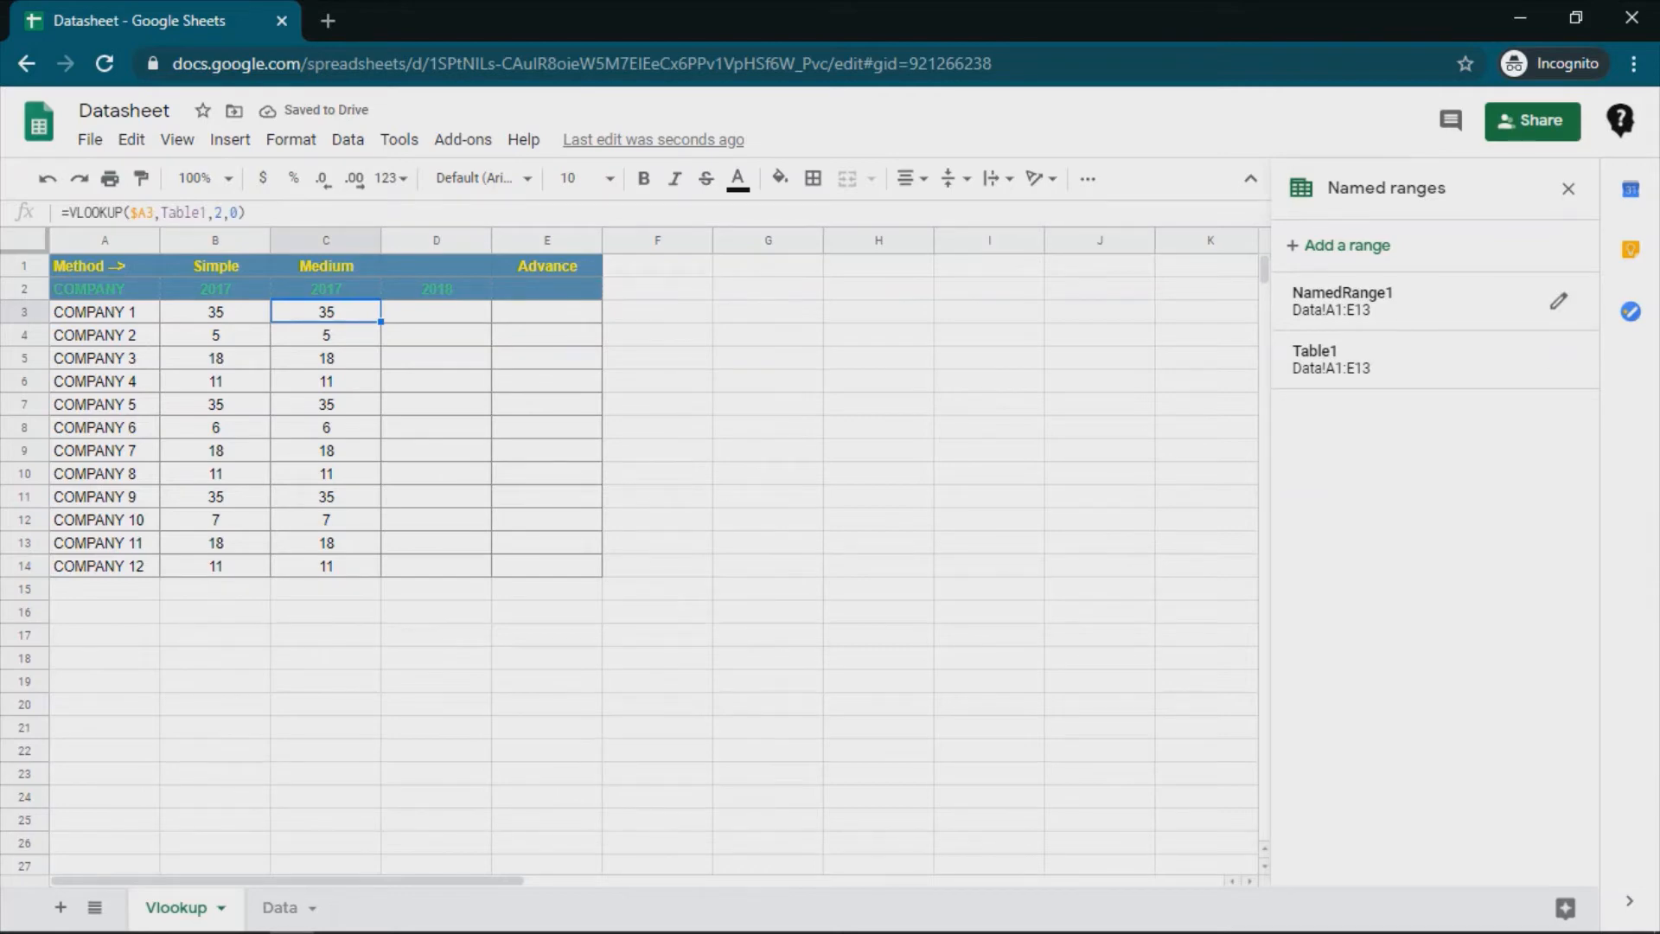
pyautogui.click(284, 908)
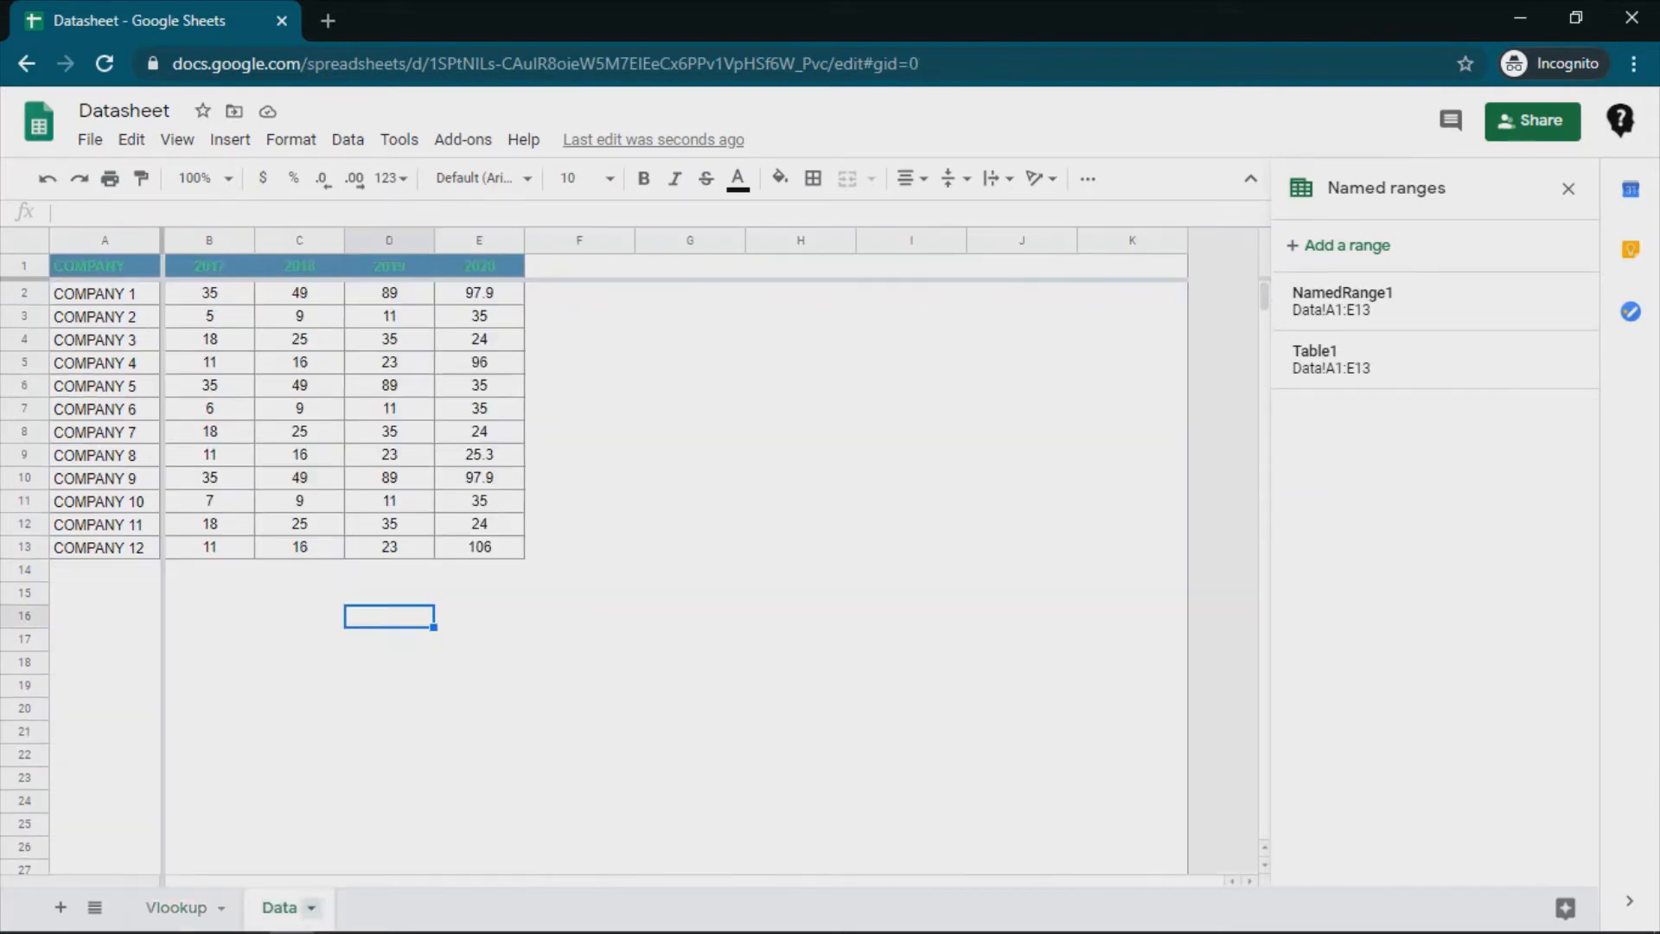
pyautogui.moveTo(1418, 359)
pyautogui.click(1558, 359)
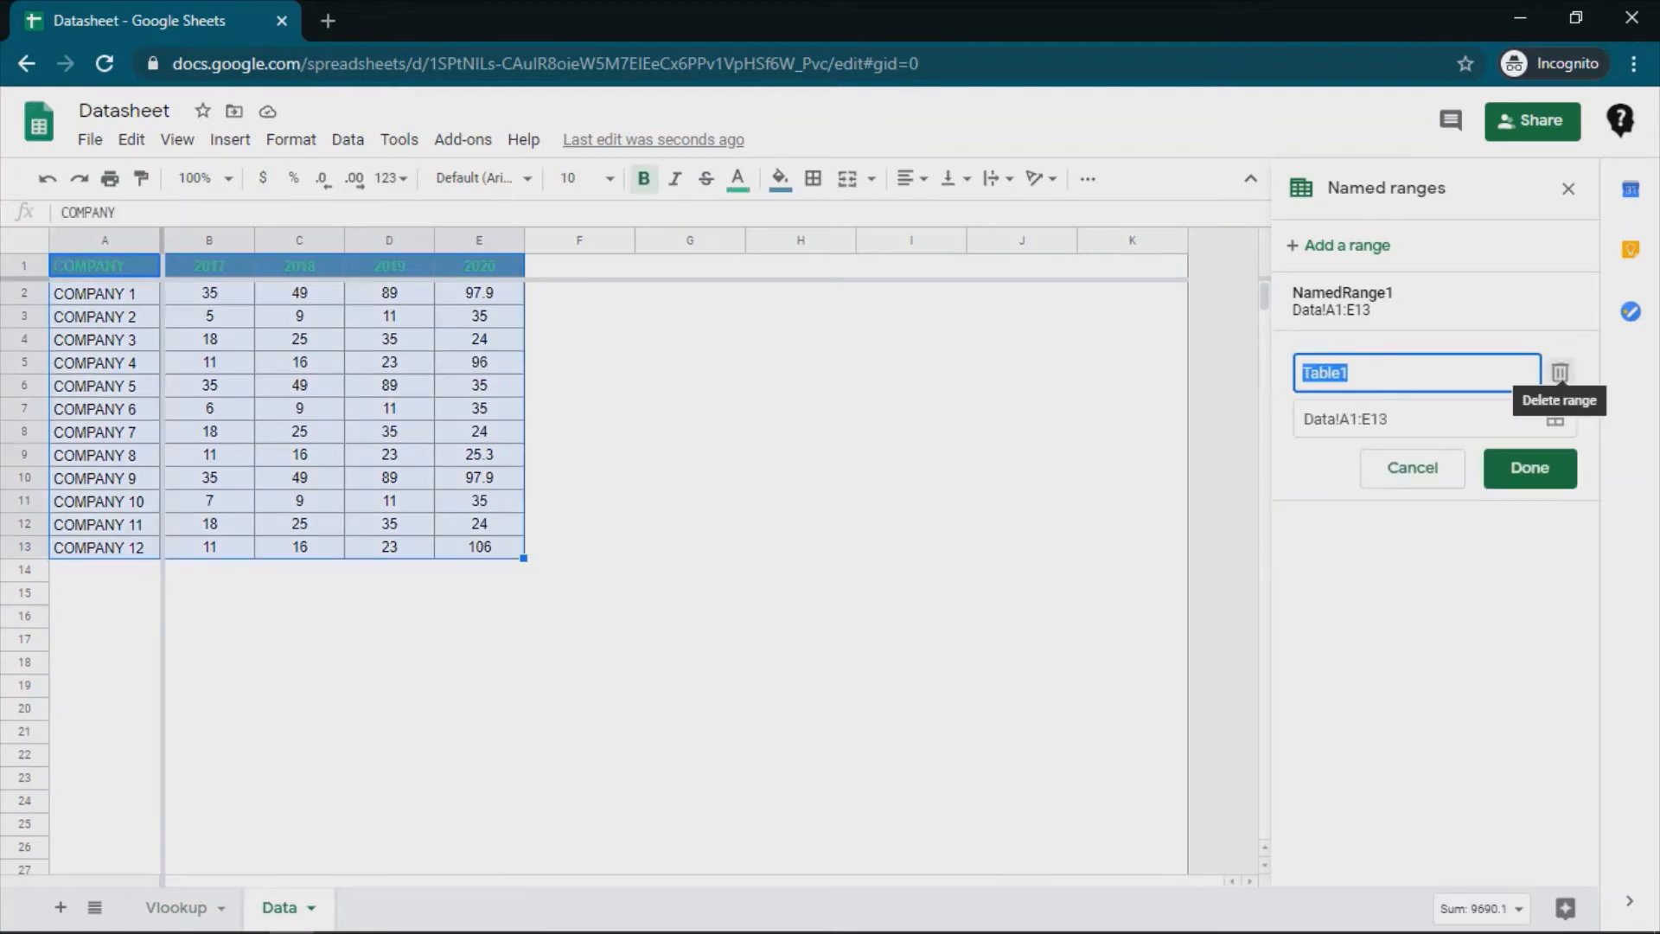
pyautogui.click(1556, 419)
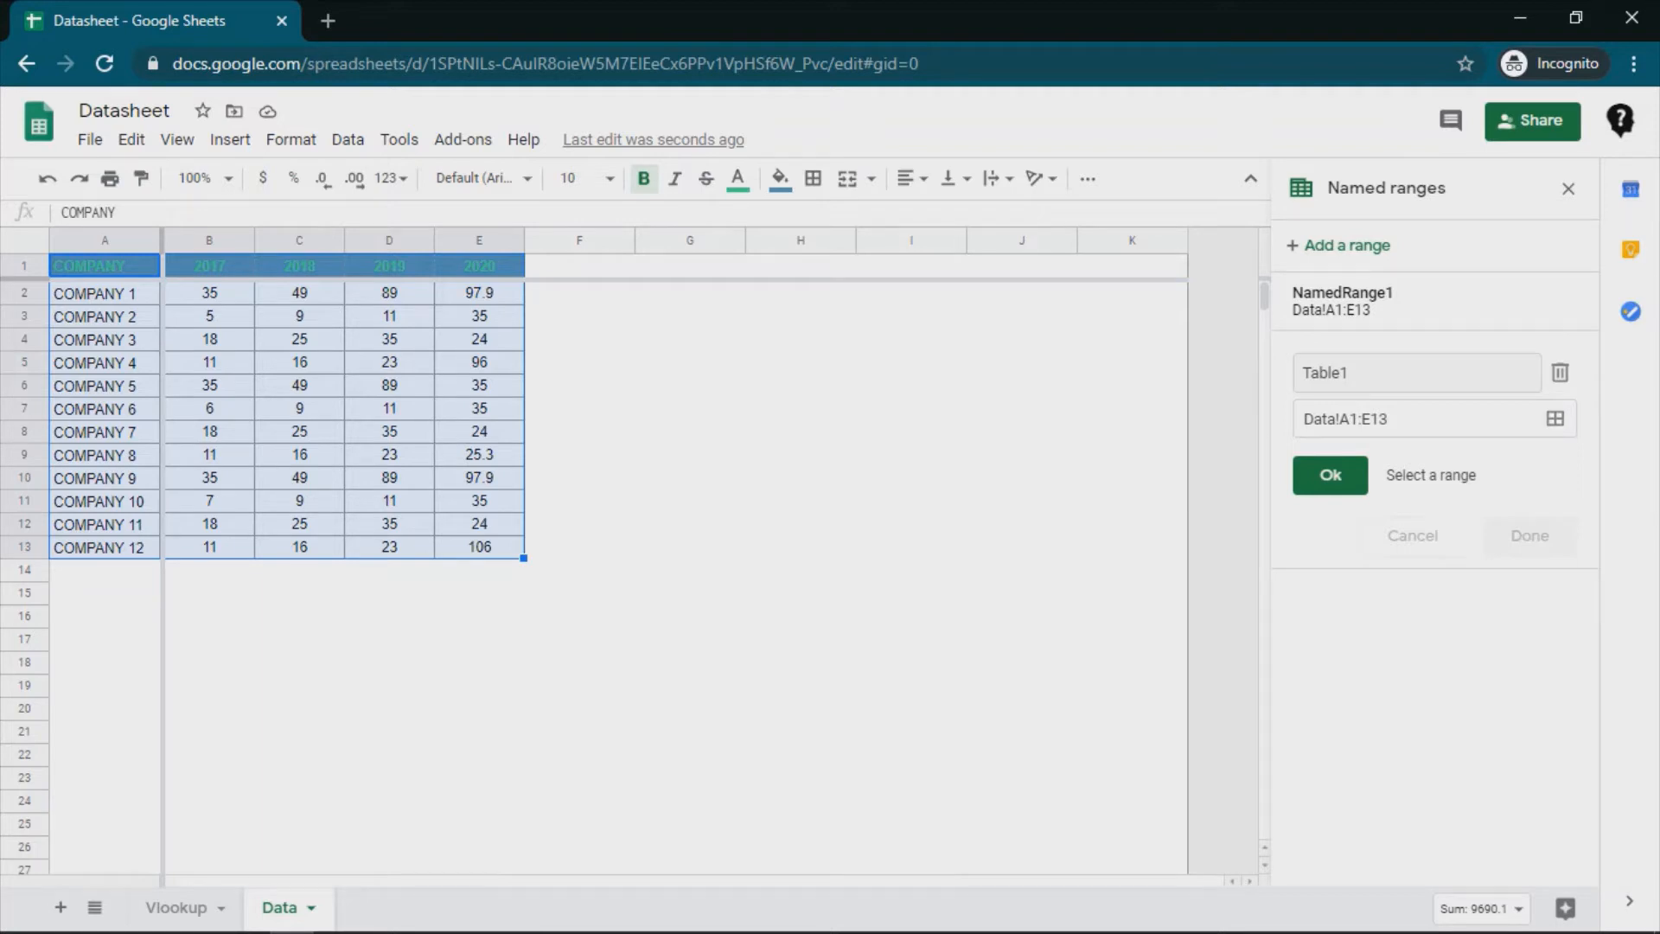
pyautogui.click(1331, 476)
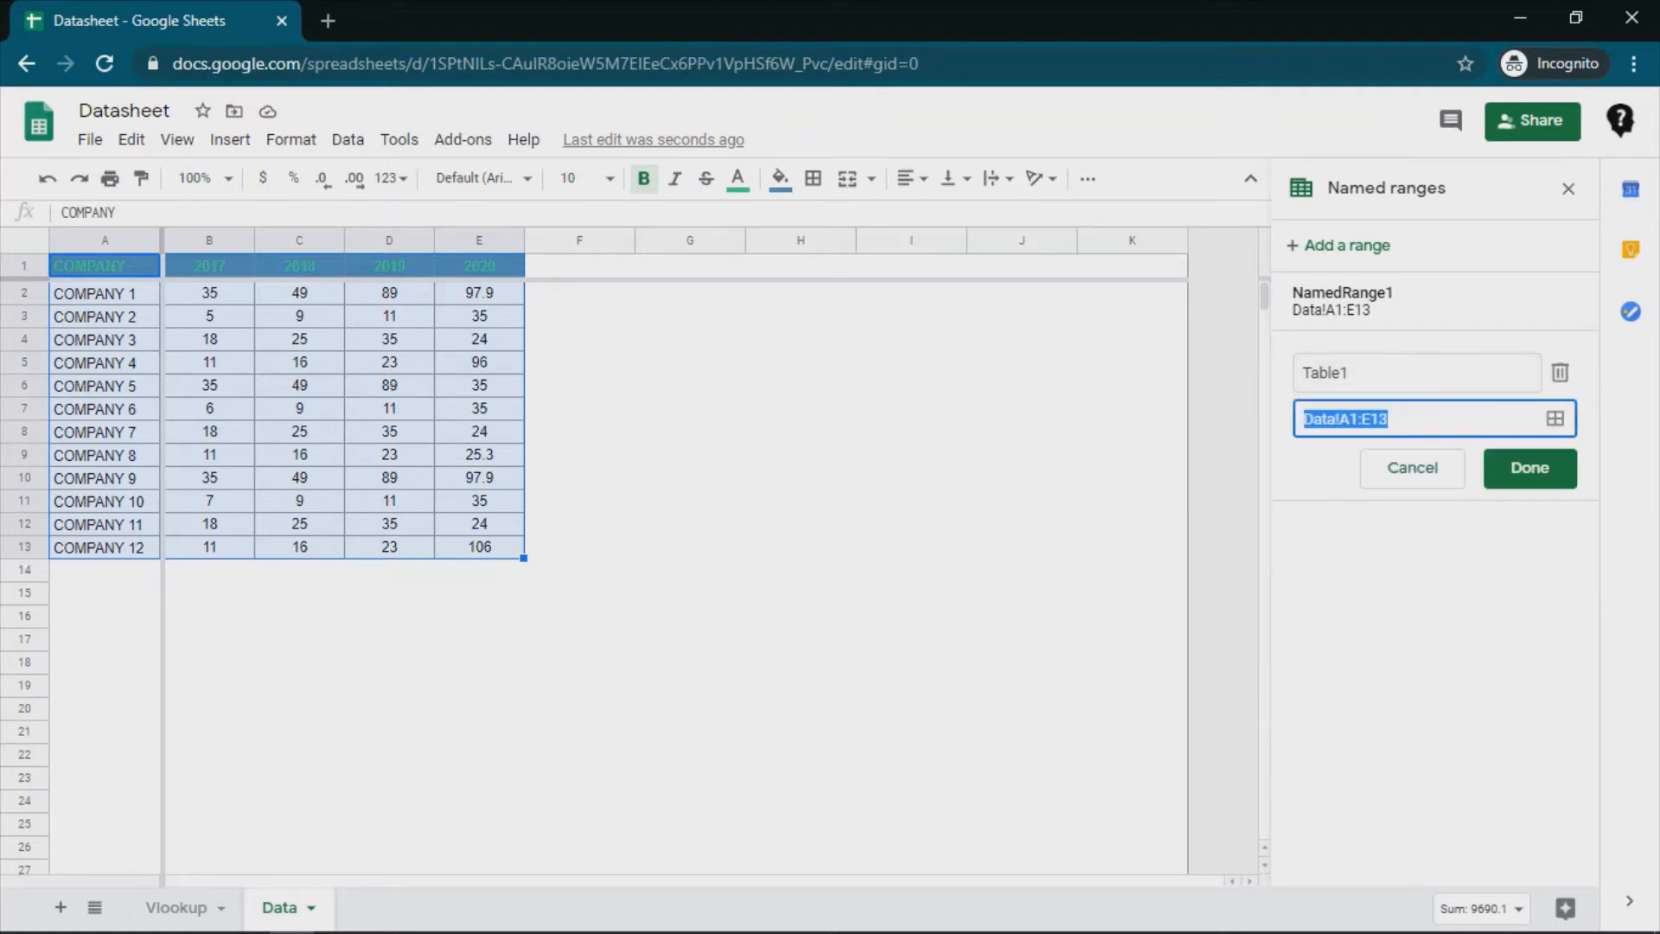
pyautogui.click(1362, 419)
pyautogui.press('Delete')
pyautogui.write('b')
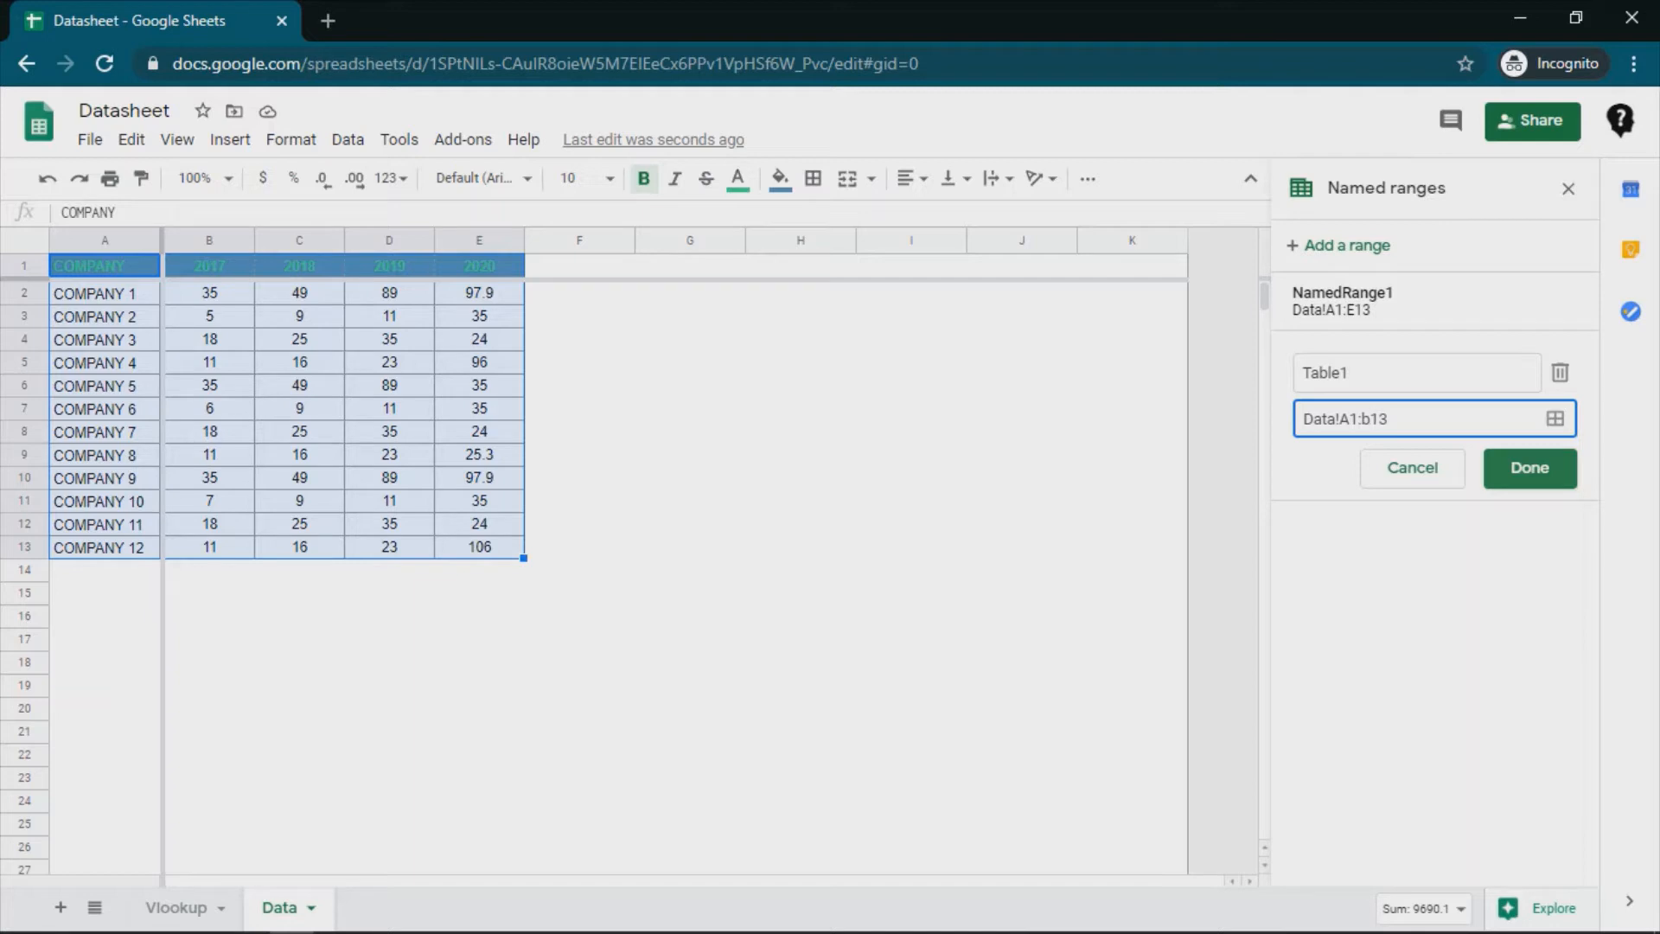
pyautogui.press('Return')
pyautogui.click(1022, 569)
pyautogui.click(176, 908)
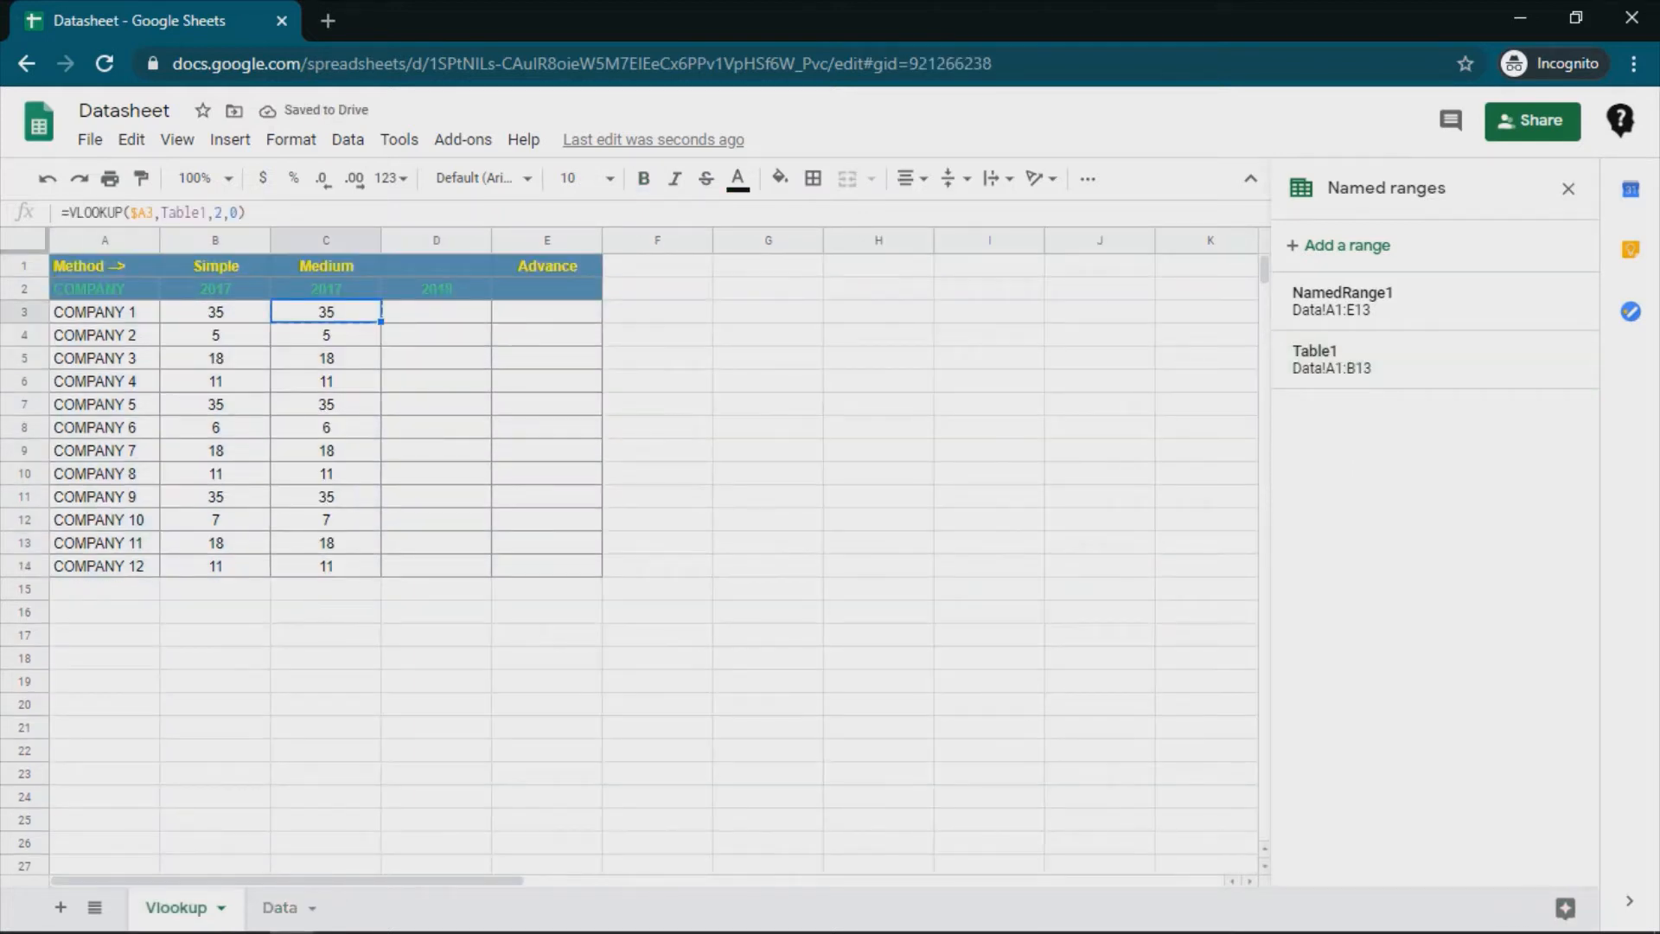
# - Copy the C3 formula to D3 and fill it down to D14
pyautogui.hotkey('ctrl', 'c')
pyautogui.press('Right')
pyautogui.hotkey('ctrl', 'v')
pyautogui.hotkey('shift', 'Down')
pyautogui.hotkey('shift', 'Down')
pyautogui.hotkey('shift', 'Down')
pyautogui.hotkey('shift', 'Down')
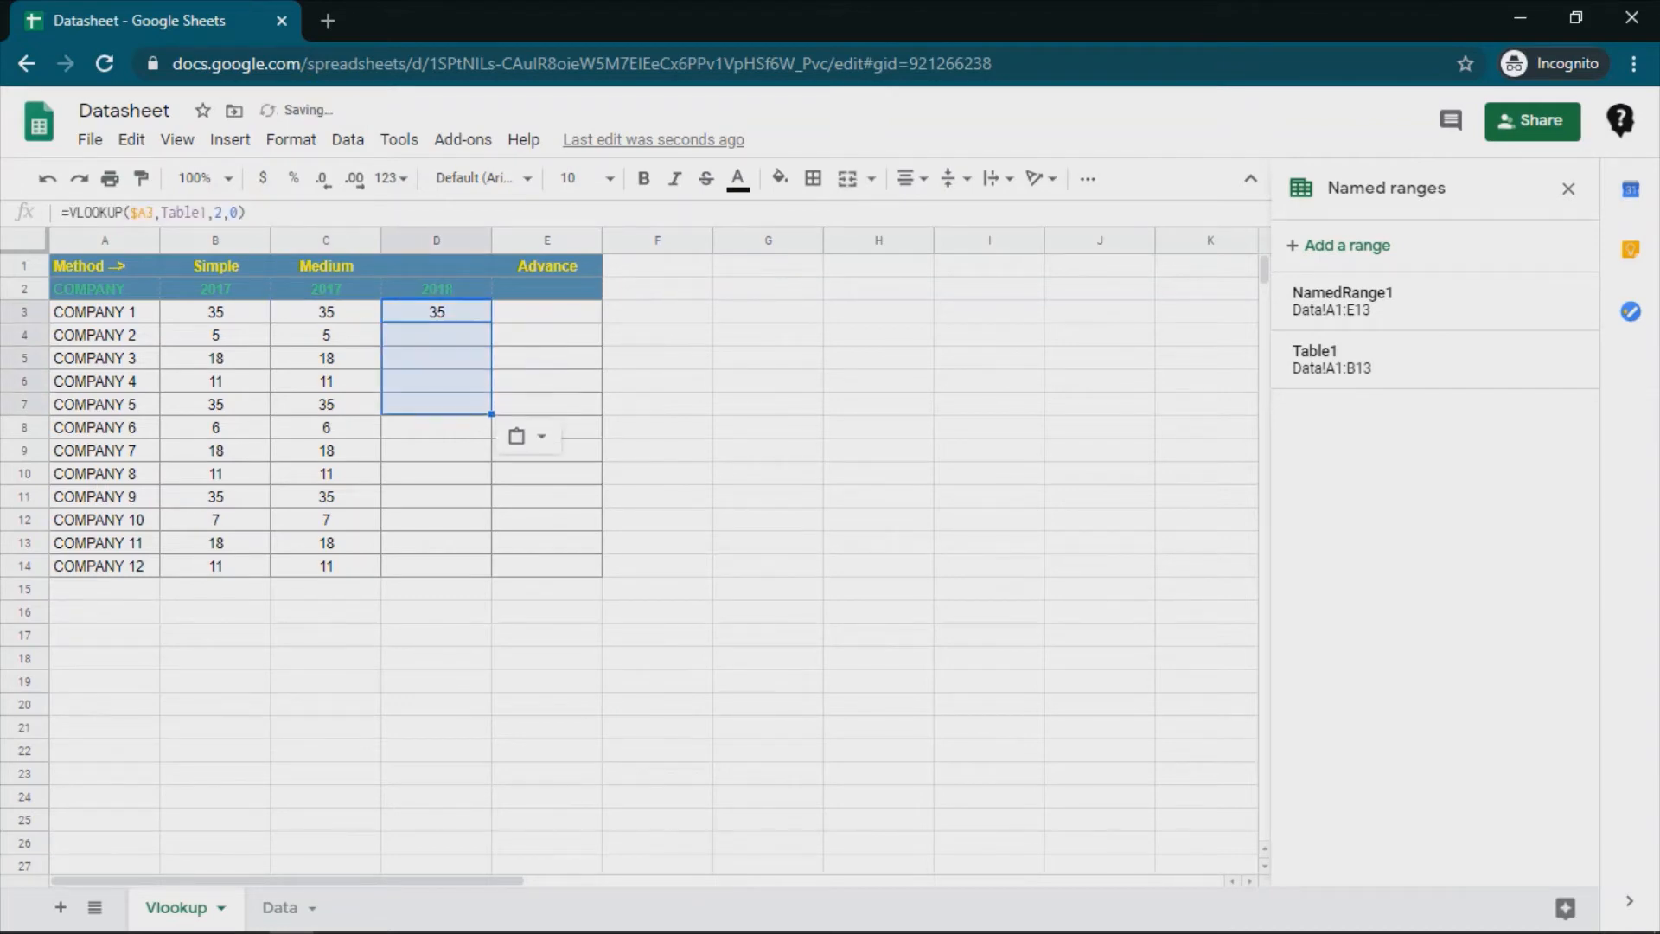
pyautogui.hotkey('shift', 'Down')
pyautogui.hotkey('shift', 'Down')
pyautogui.hotkey('shift', 'Down')
pyautogui.hotkey('shift', 'Down')
pyautogui.hotkey('shift', 'Down')
pyautogui.hotkey('shift', 'Down')
pyautogui.hotkey('shift', 'Down')
pyautogui.hotkey('ctrl', 'd')
pyautogui.press('Up')
pyautogui.press('Down')
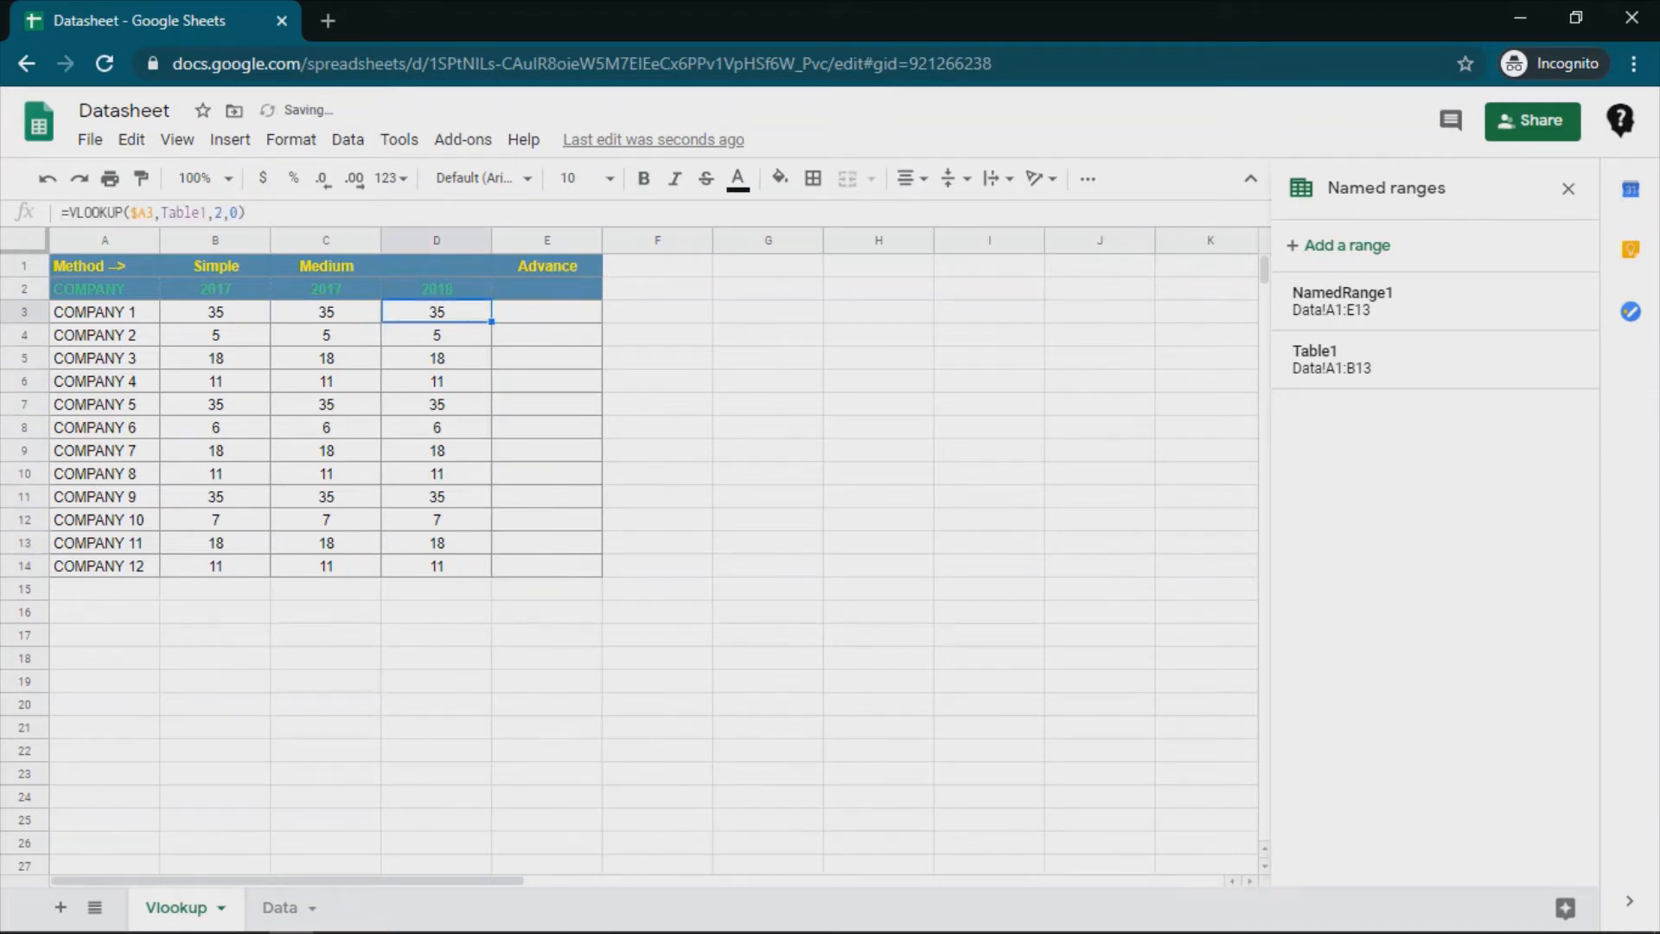
# - Set the column index in the D3 formula to 3 and fill it down to D14
pyautogui.press('F2')
pyautogui.press('Left')
pyautogui.press('Left')
pyautogui.press('Left')
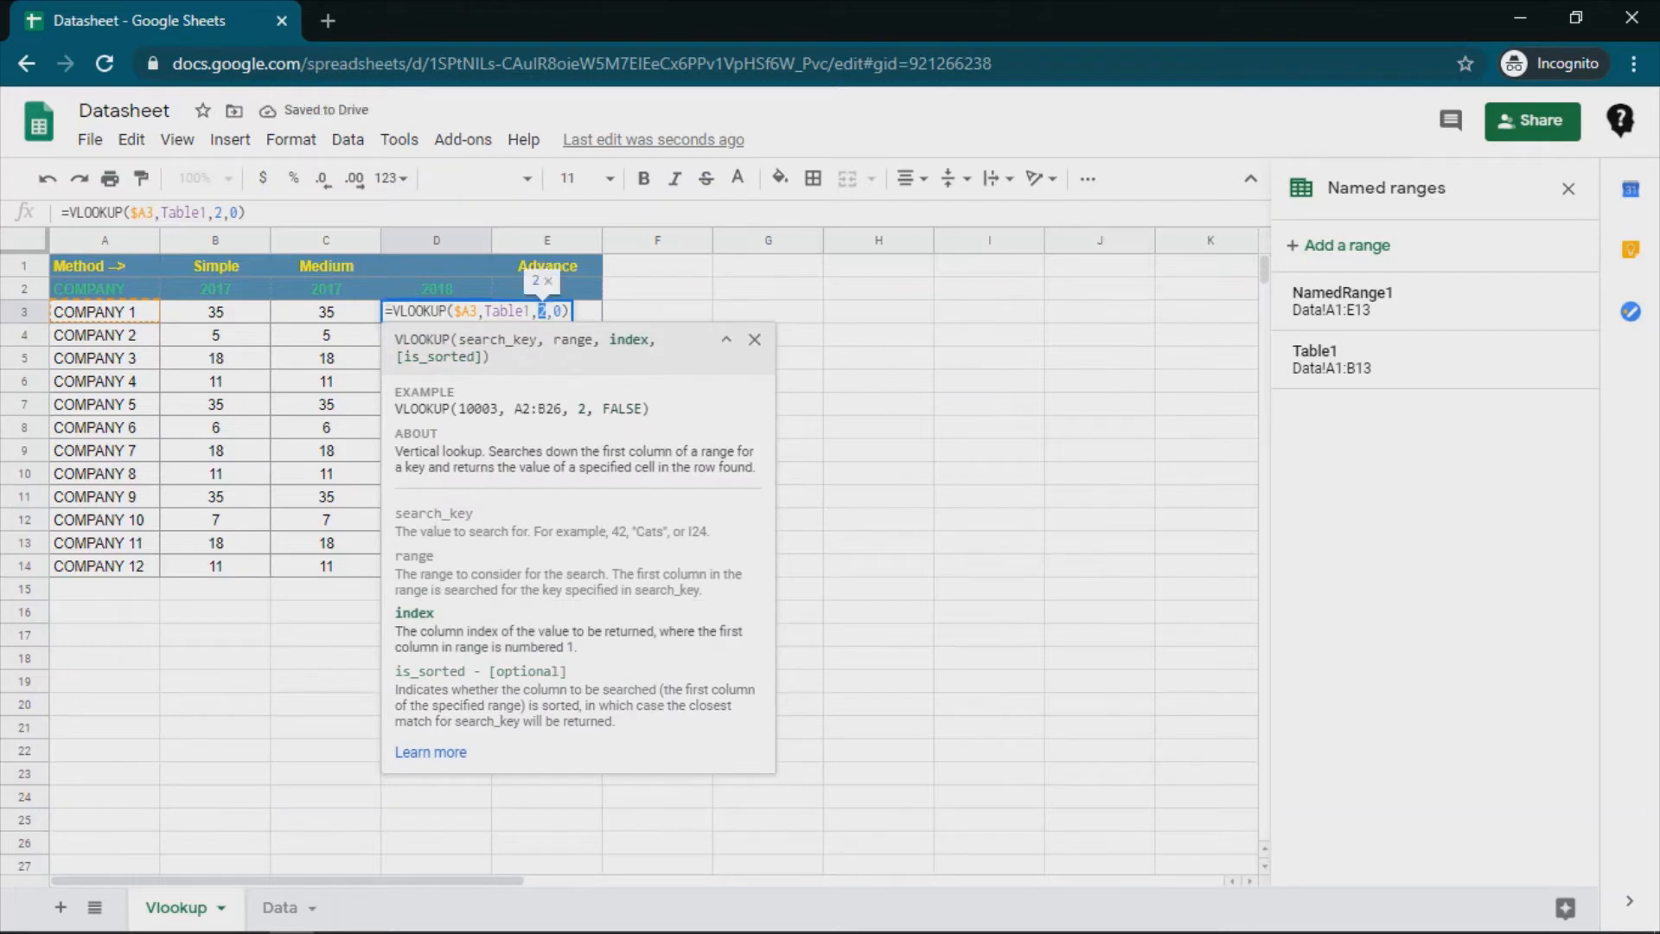
pyautogui.press('BackSpace')
pyautogui.write('3')
pyautogui.press('Return')
pyautogui.press('Up')
pyautogui.hotkey('shift', 'Down')
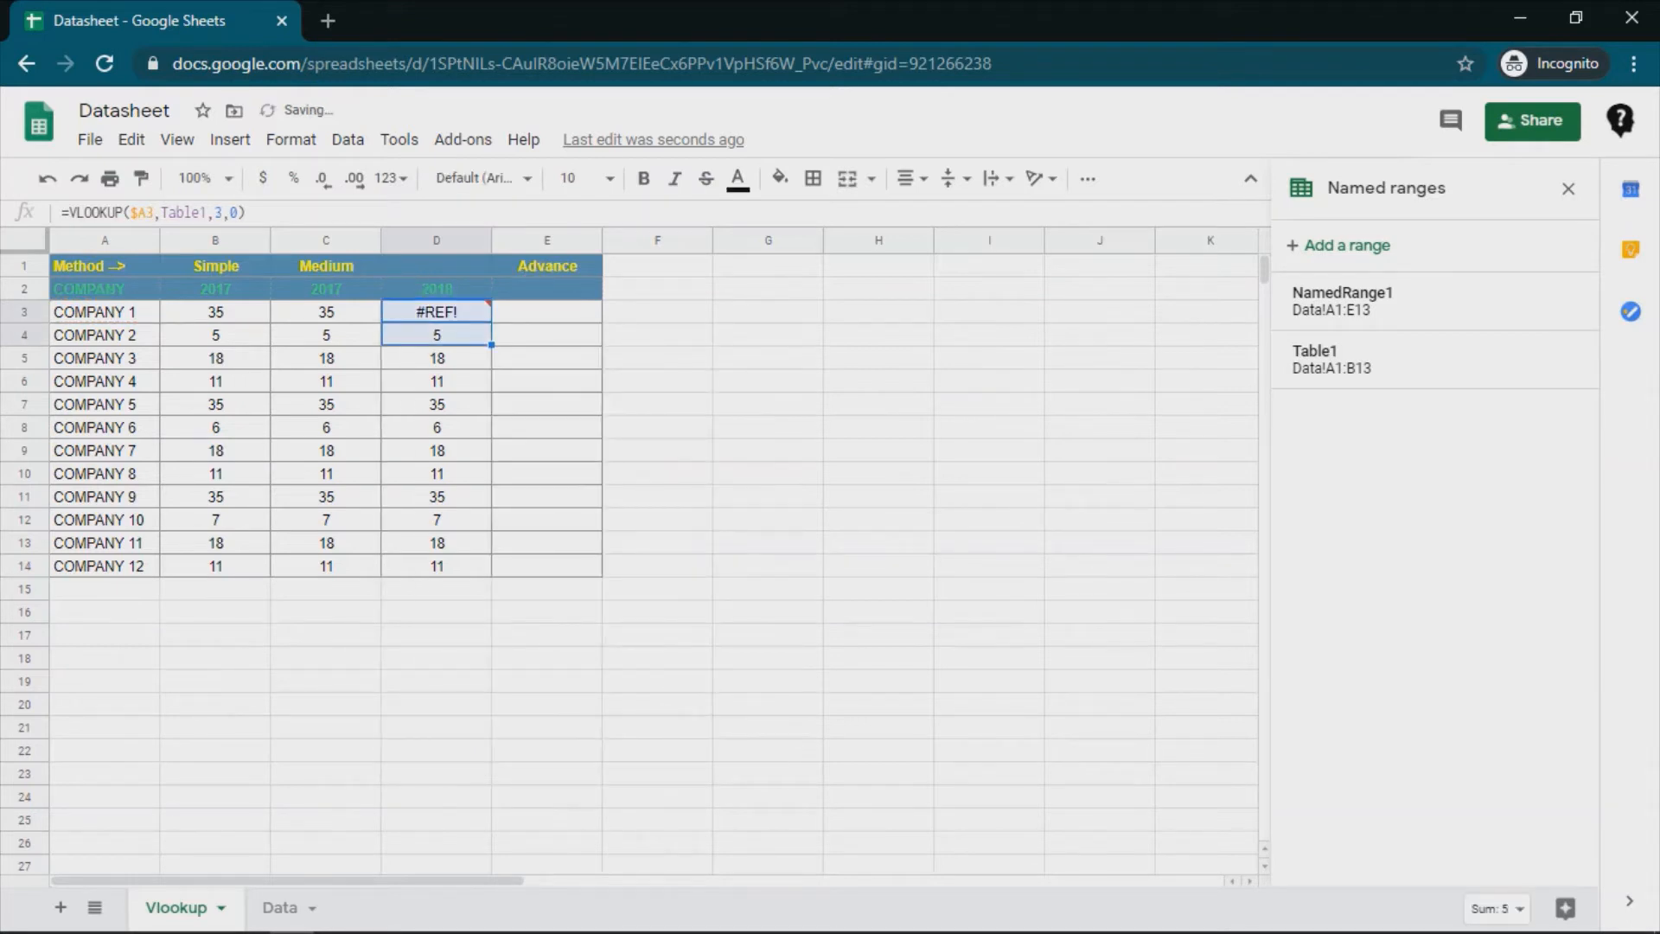
pyautogui.hotkey('ctrl', 'shift', 'Down')
pyautogui.hotkey('ctrl', 'd')
pyautogui.press('Up')
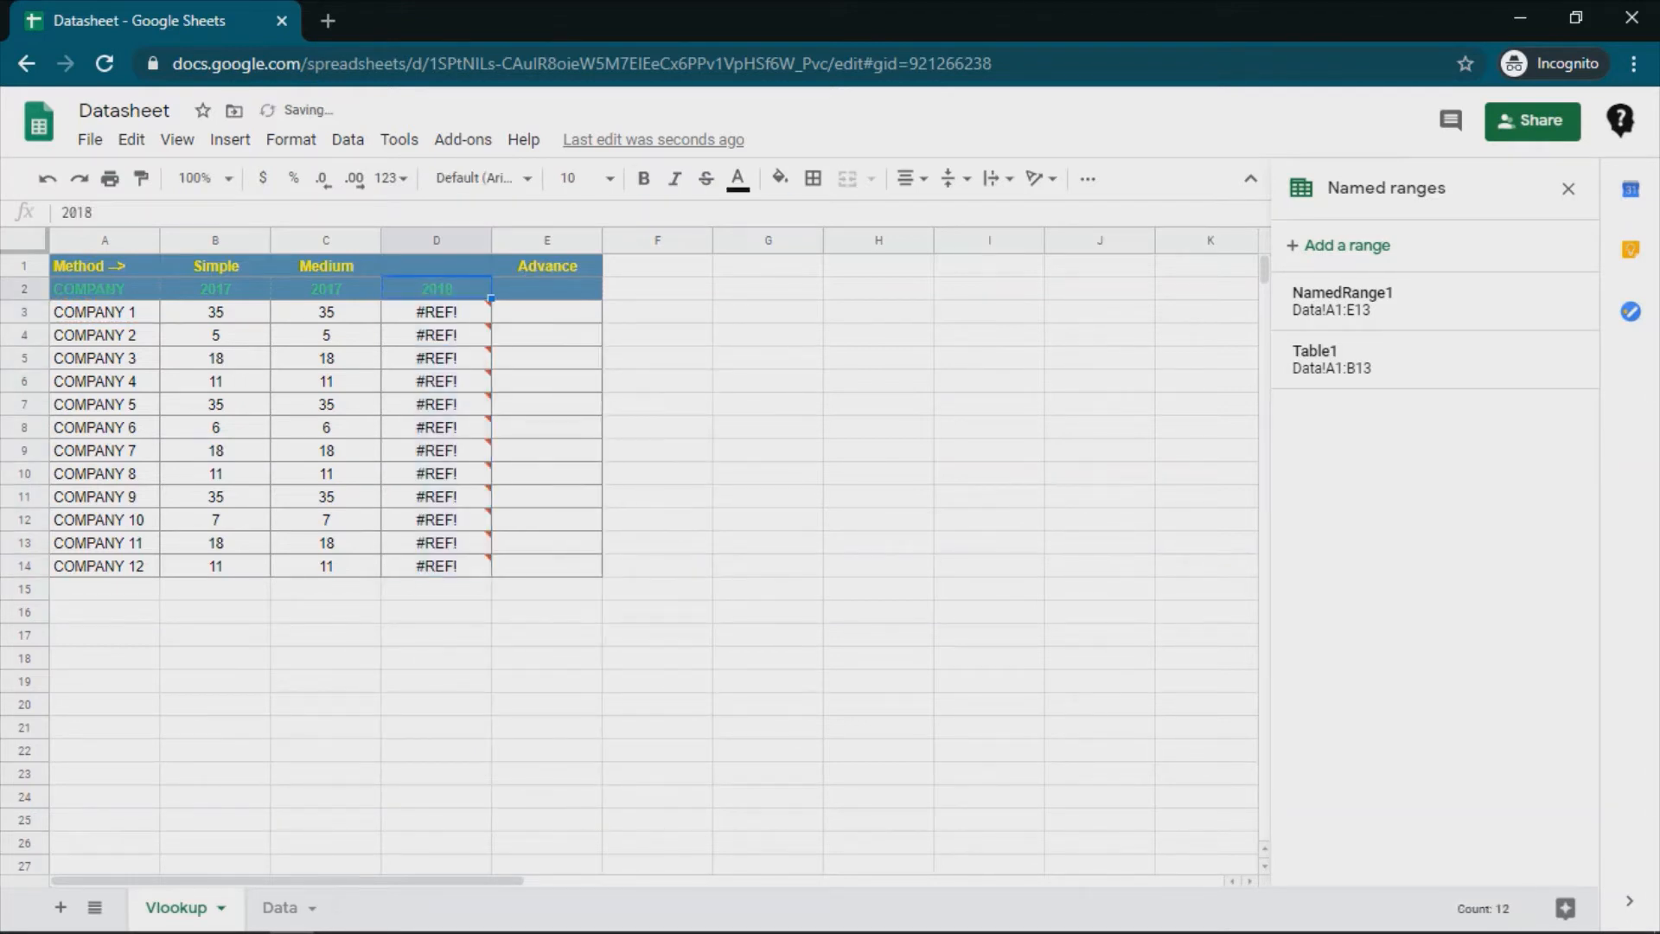
pyautogui.press('Down')
pyautogui.press('Left')
pyautogui.press('Right')
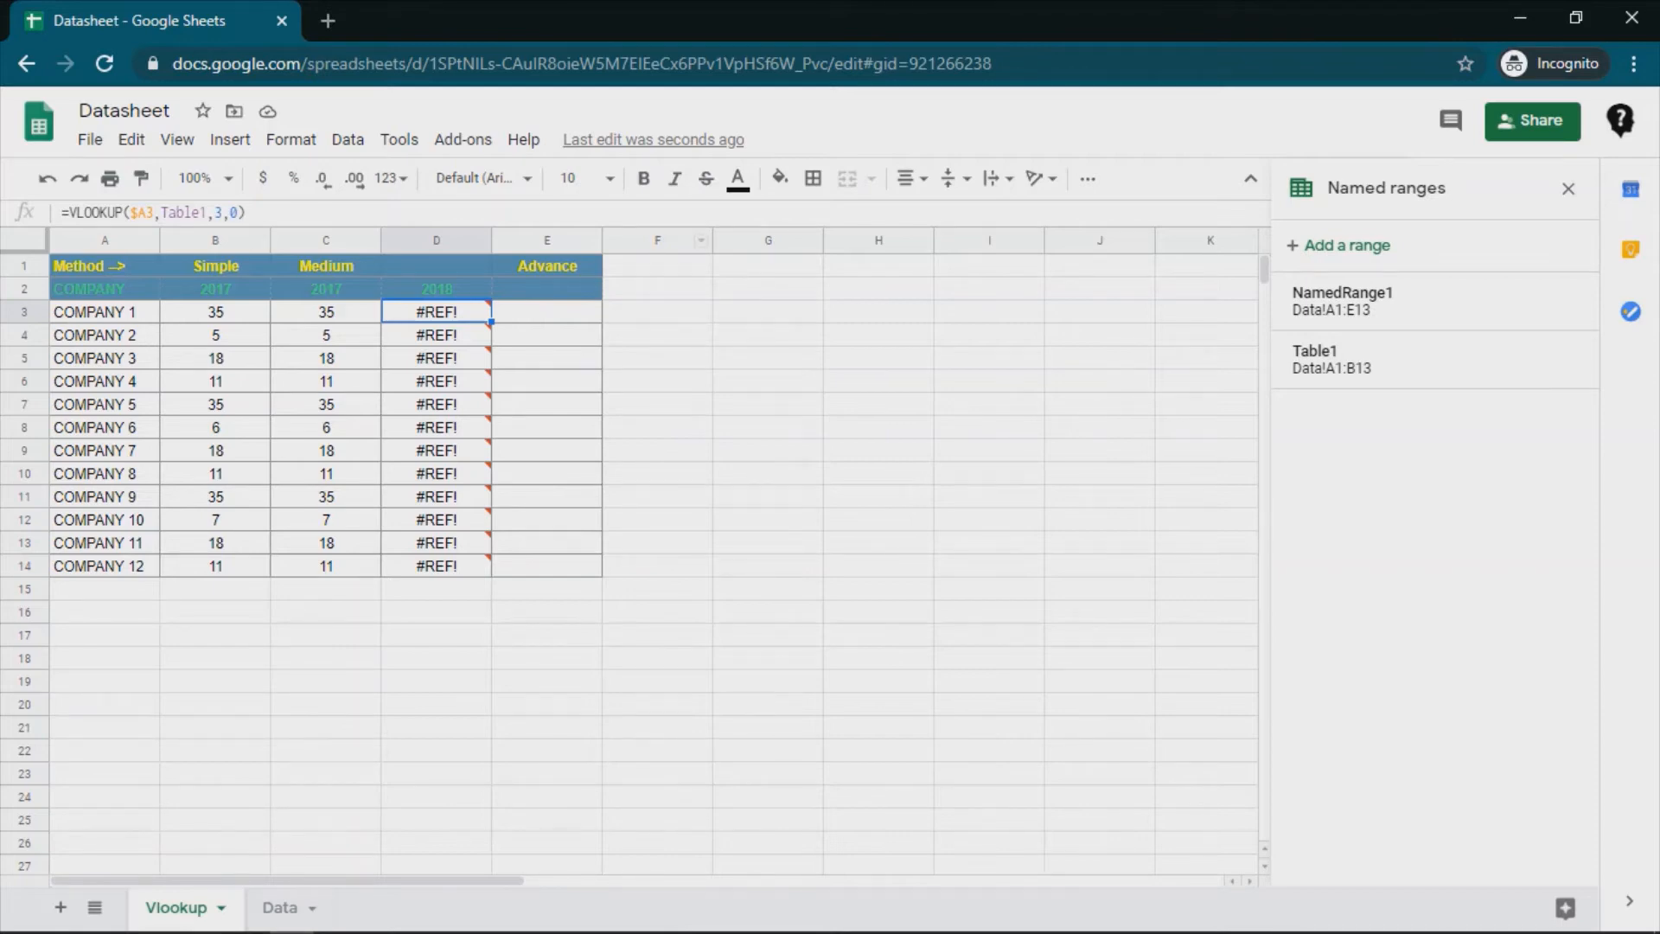
# - Set the Table1 named range to Data!A1:E13 and return to the 2018 lookups on the Vlookup sheet
pyautogui.moveTo(449, 358)
pyautogui.click(1558, 359)
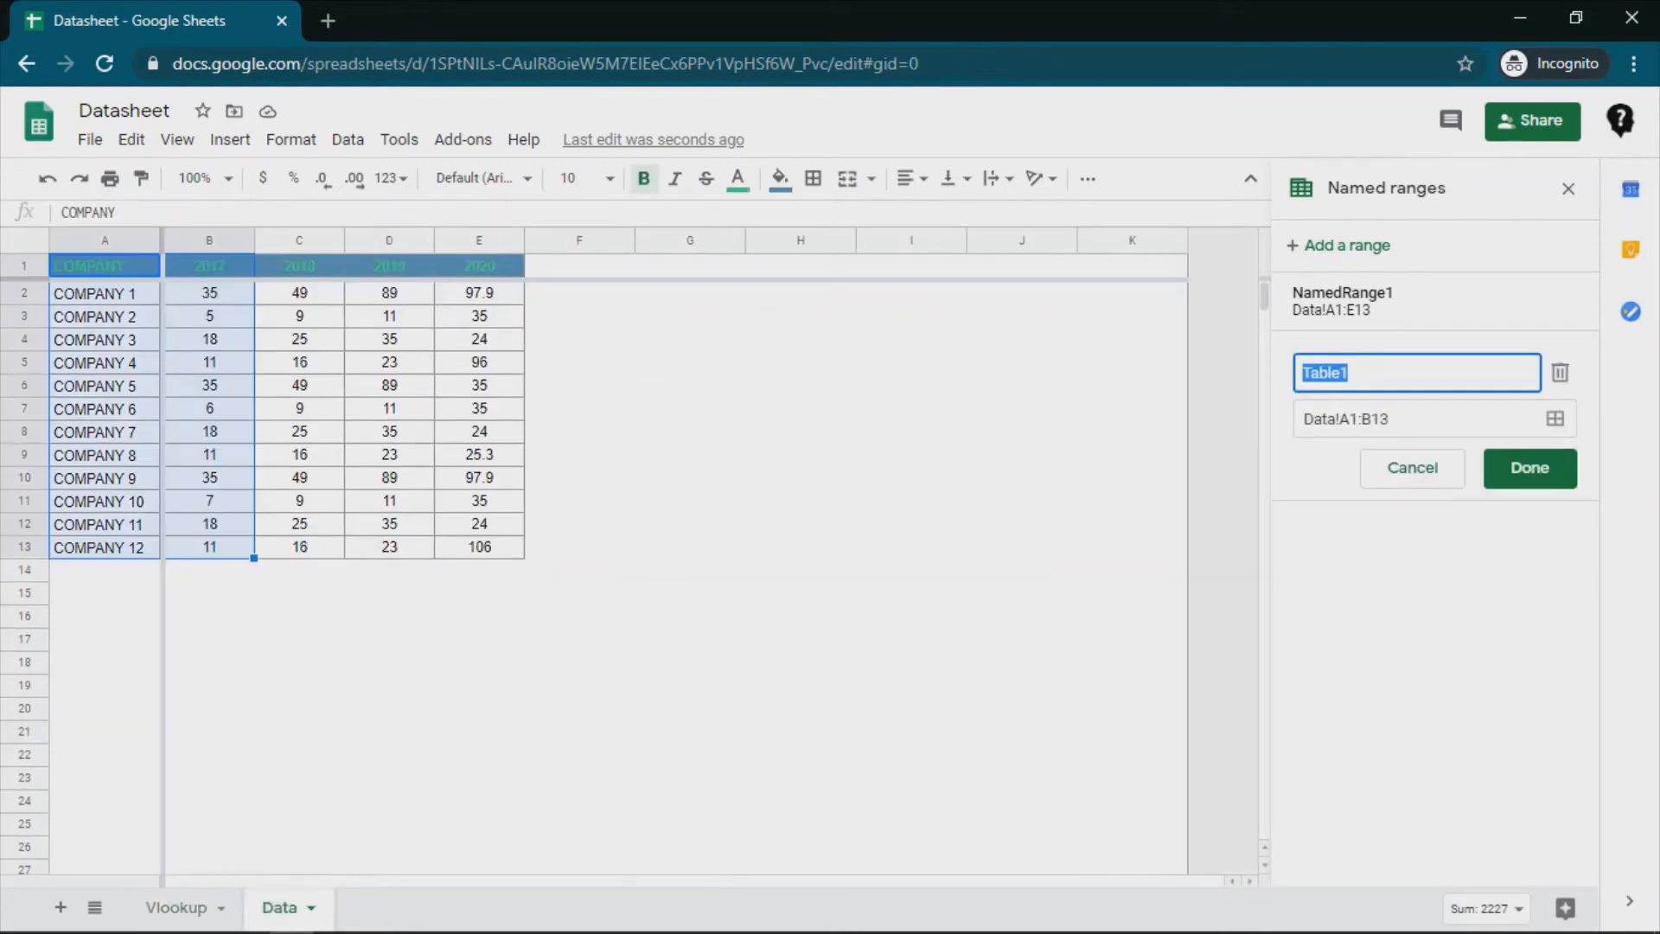
pyautogui.click(1372, 419)
pyautogui.press('BackSpace')
pyautogui.write('E')
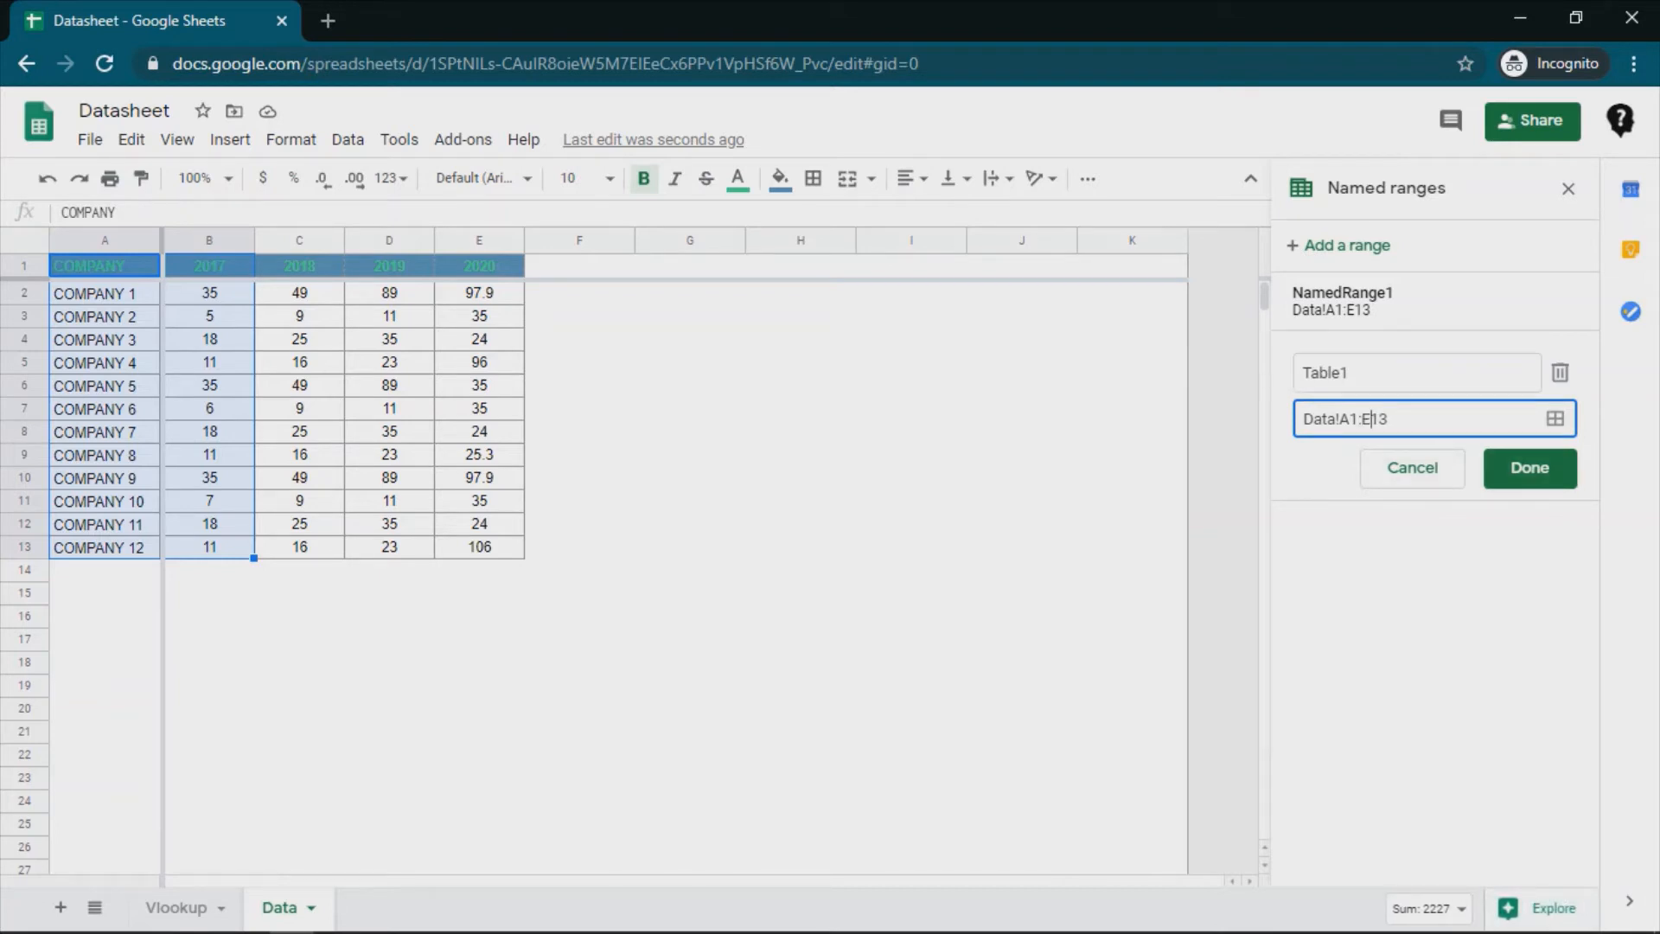
pyautogui.press('Return')
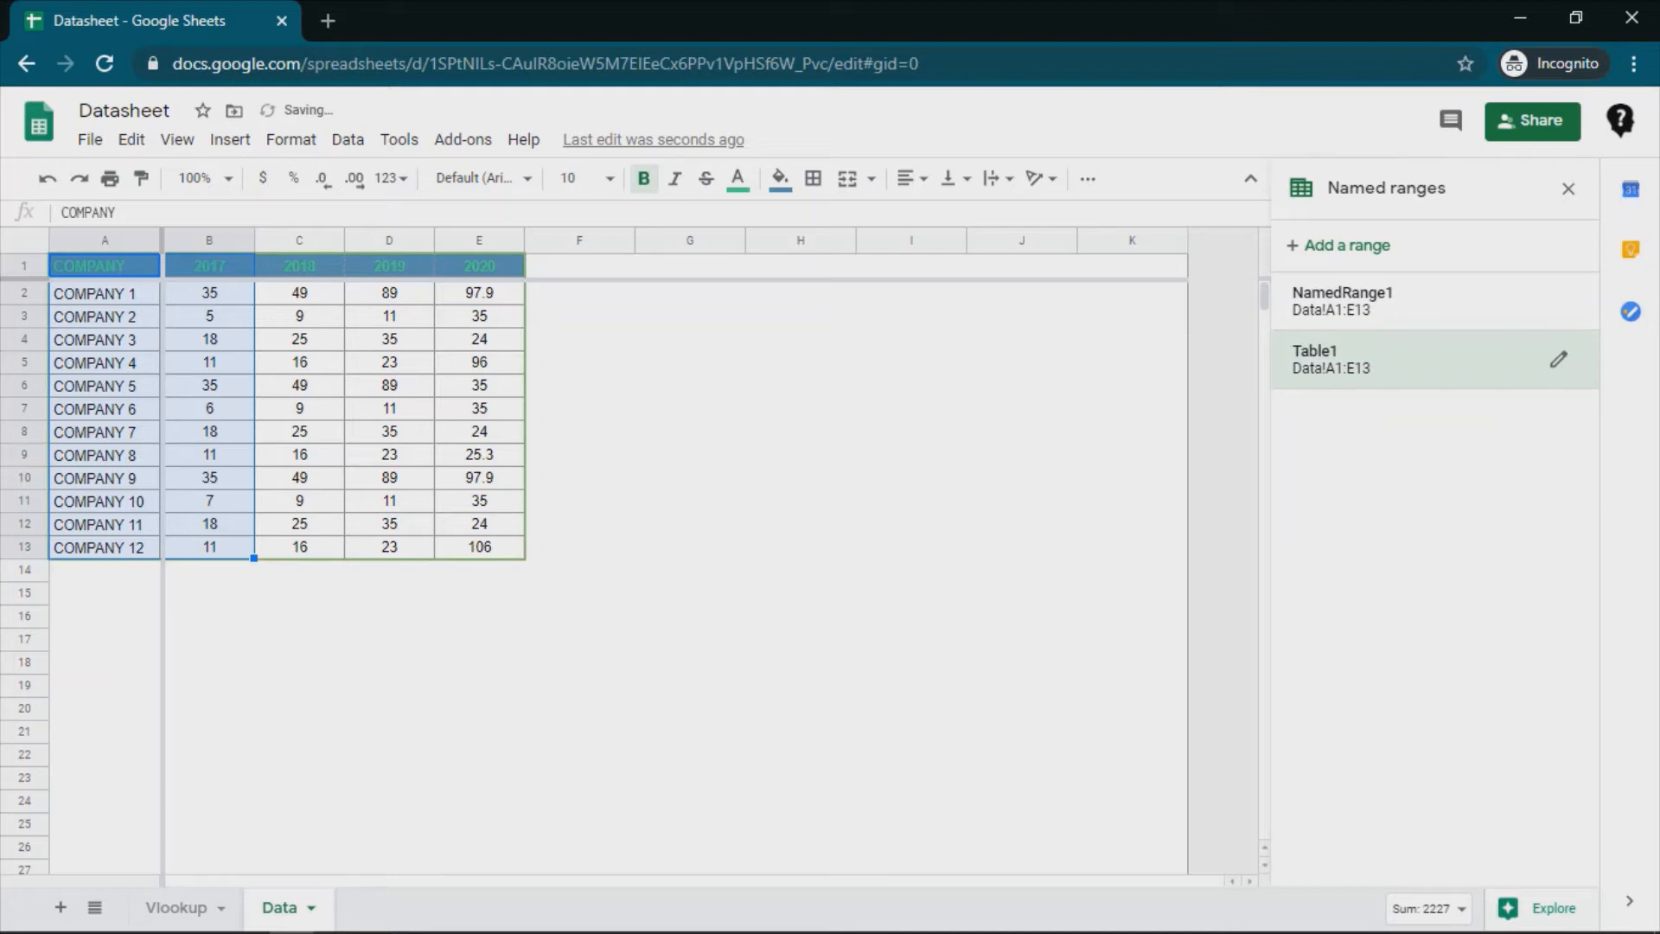
pyautogui.click(1133, 593)
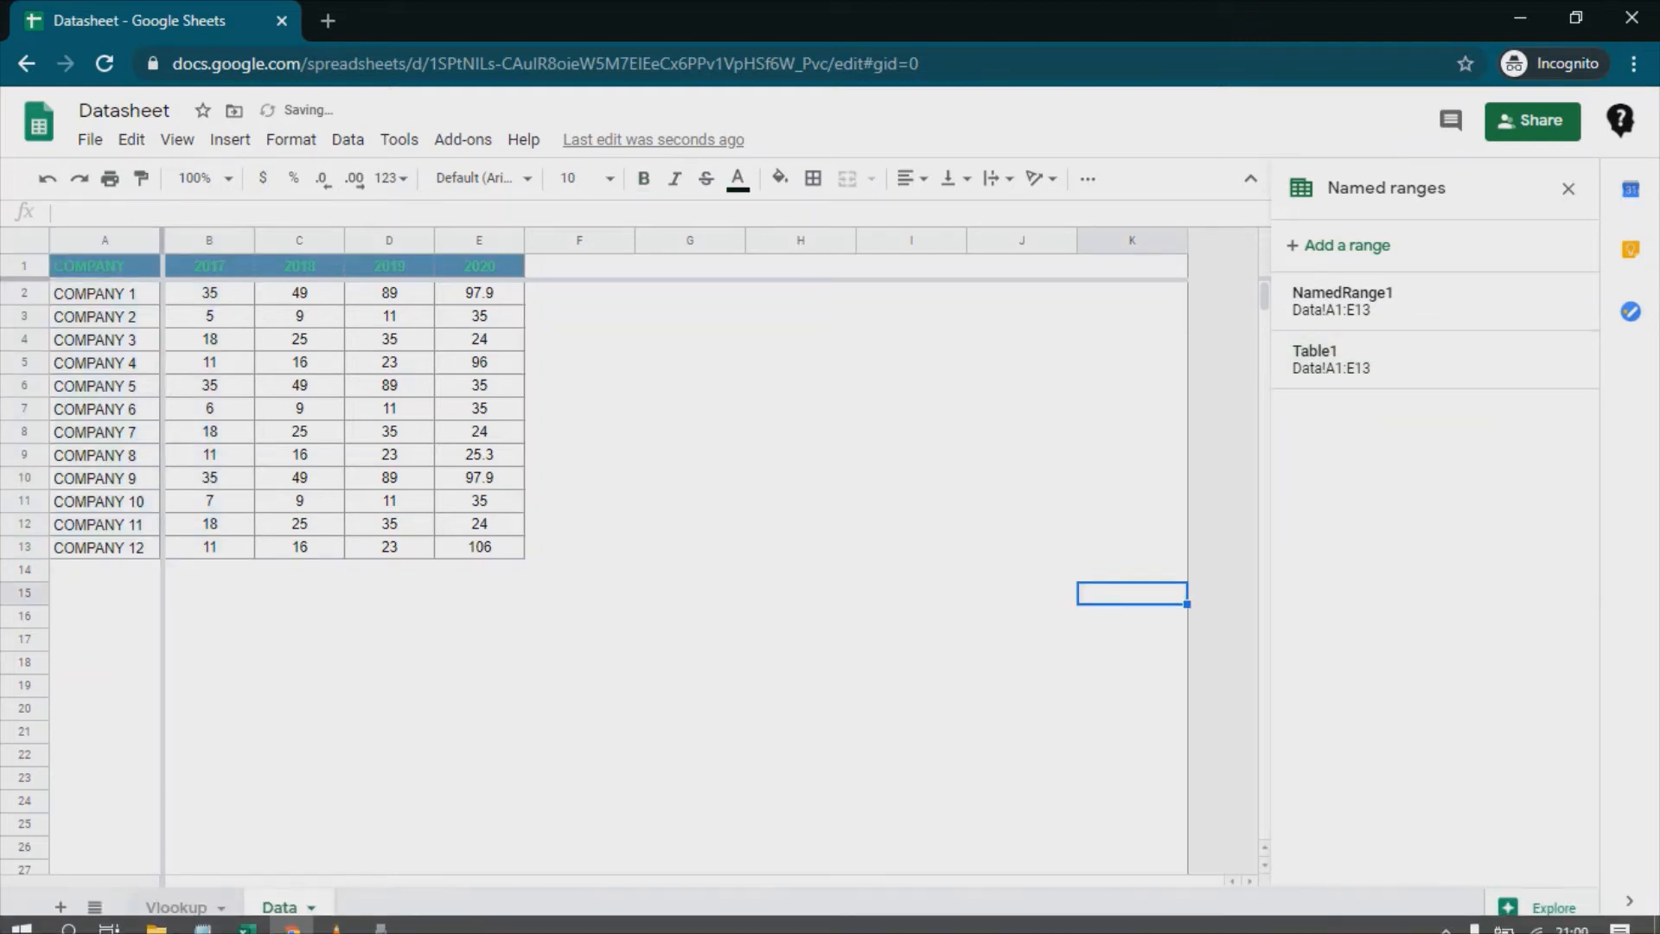
pyautogui.click(176, 907)
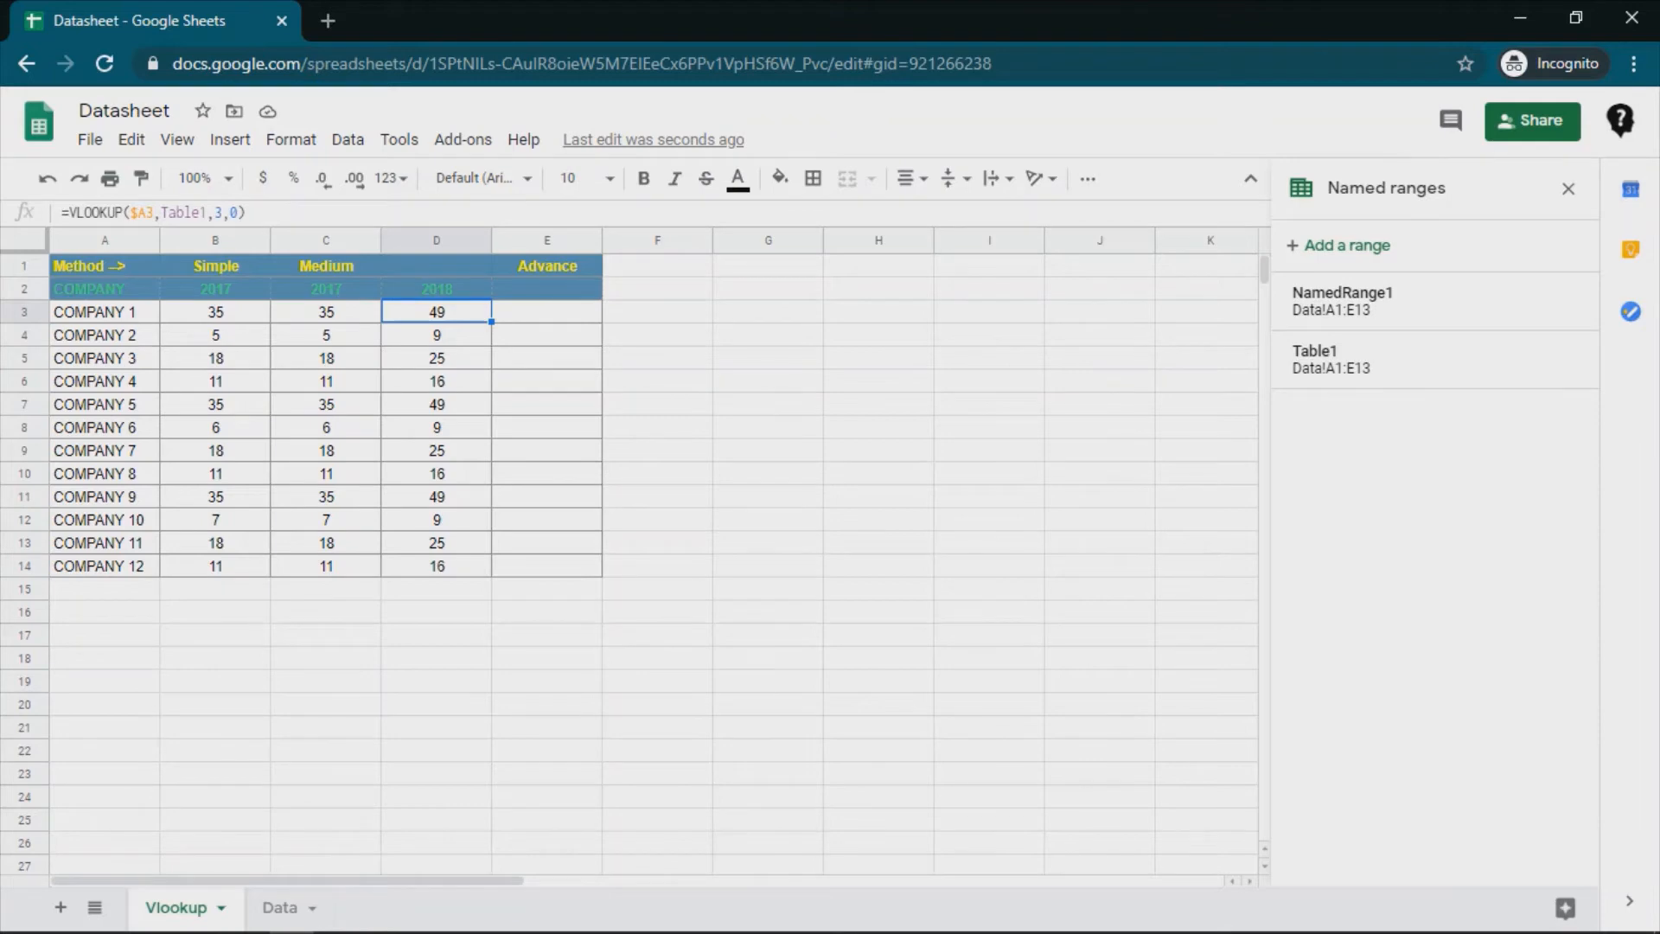
# - Examine the column beside the table on the Data sheet and return to the Vlookup sheet
pyautogui.hotkey('ctrl', 'shift', 'pagedown')
pyautogui.moveTo(579, 265); pyautogui.dragTo(579, 546)
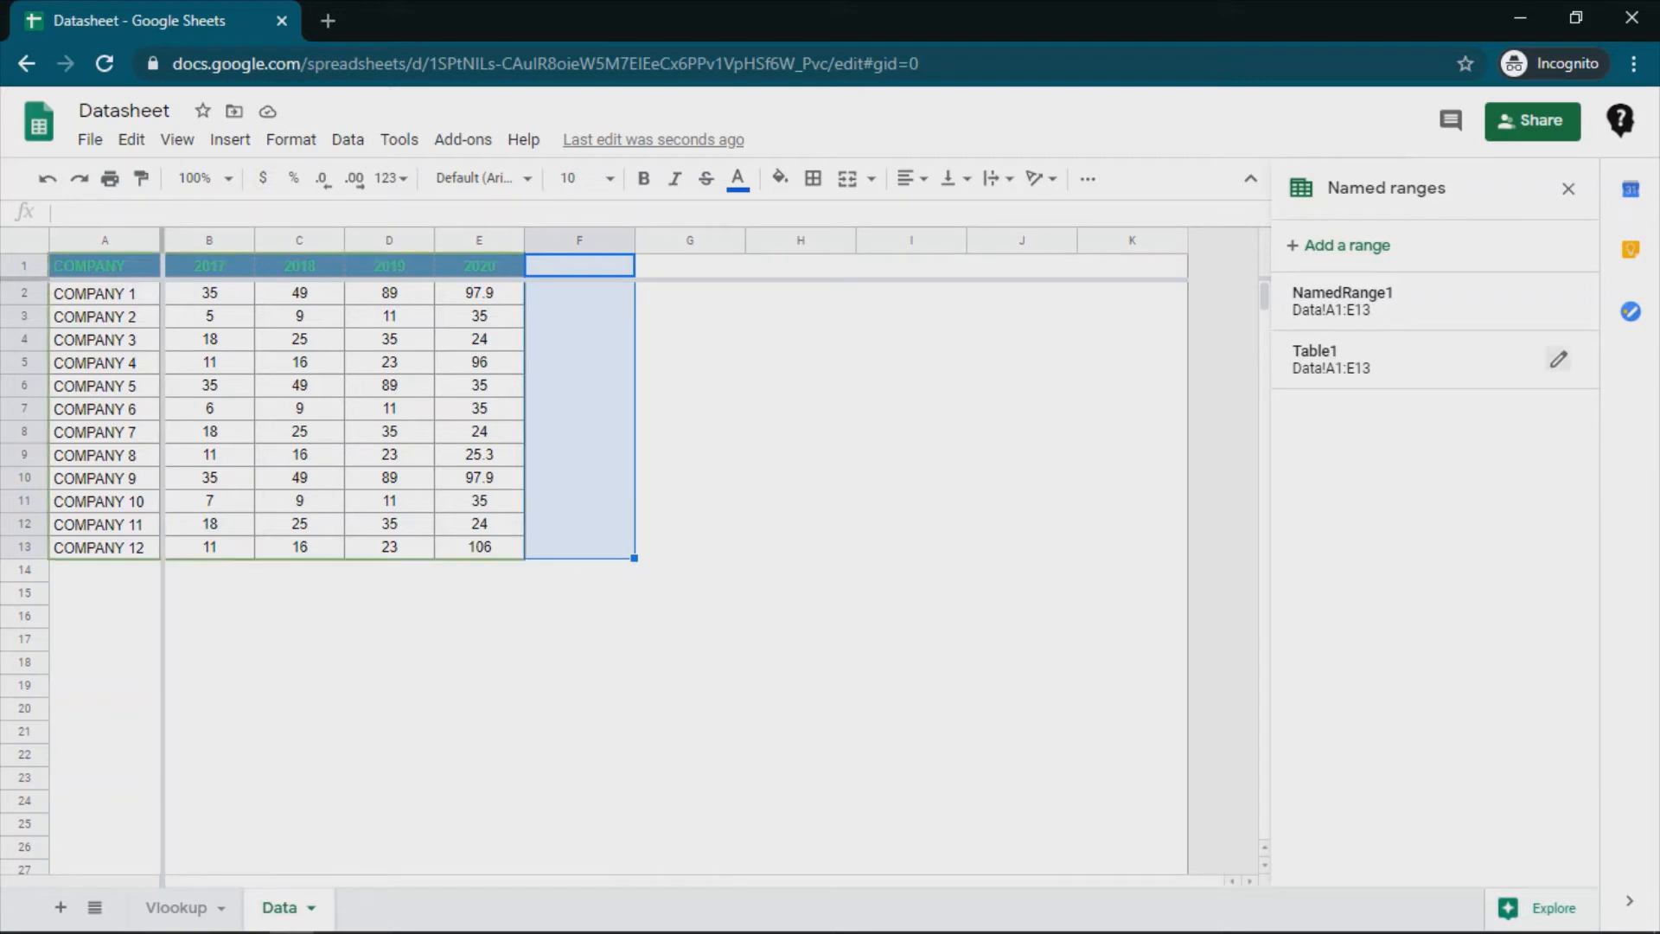
pyautogui.click(176, 908)
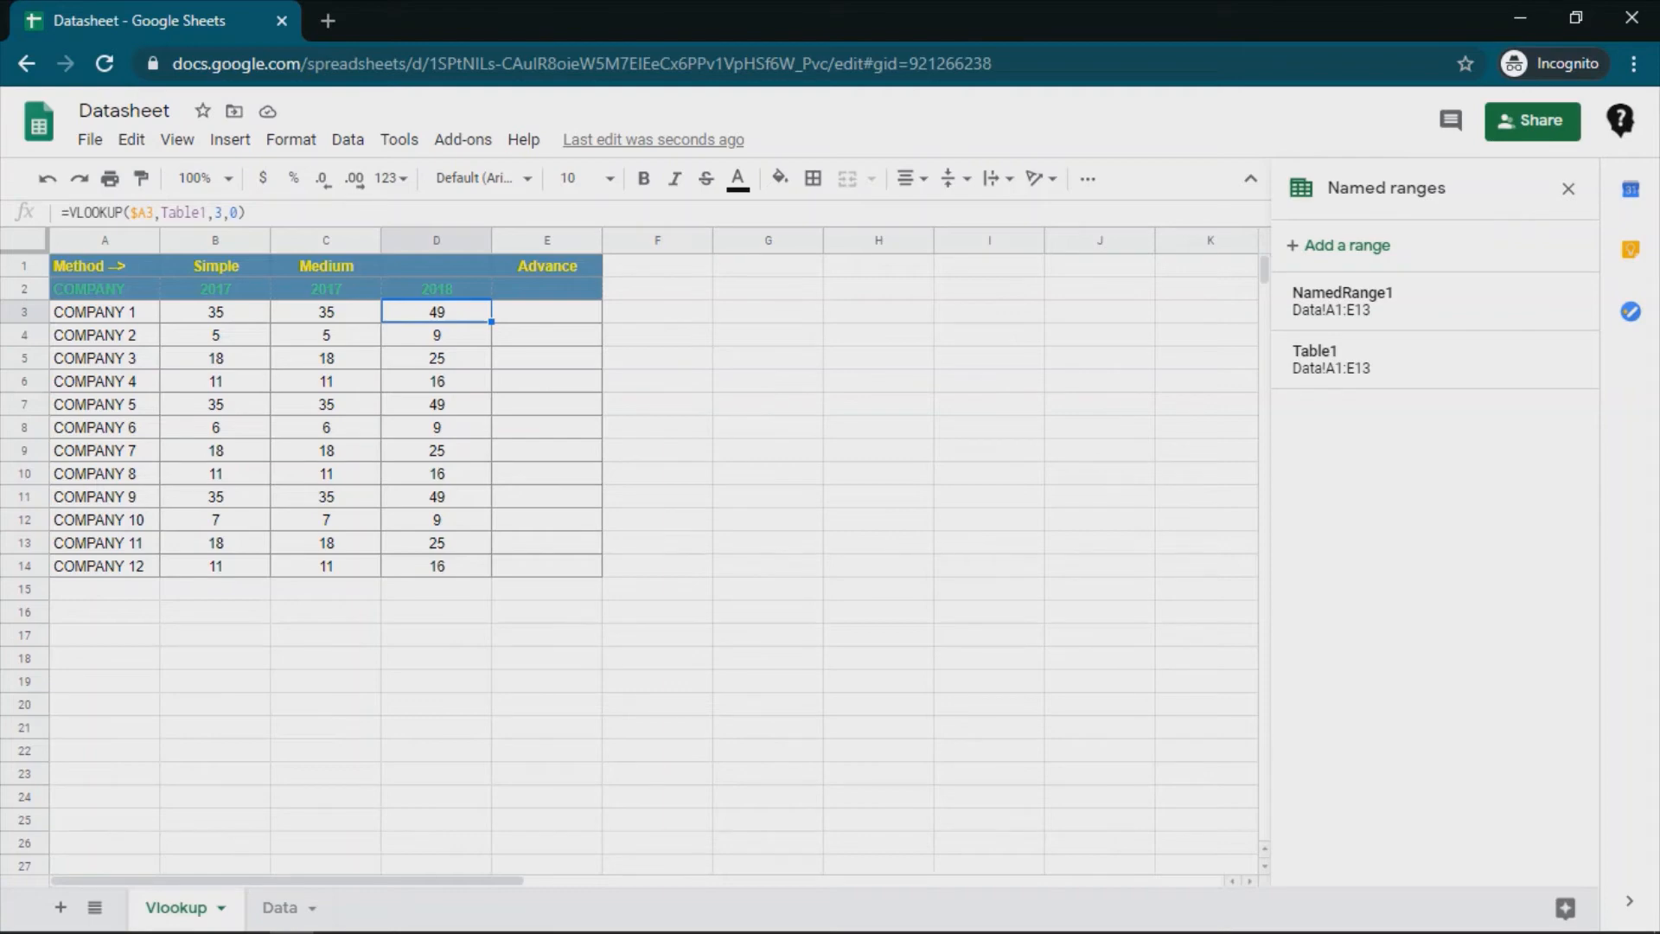
# - Try a column index of 2 in the D3 lookup formula and revert the change
pyautogui.click(437, 288)
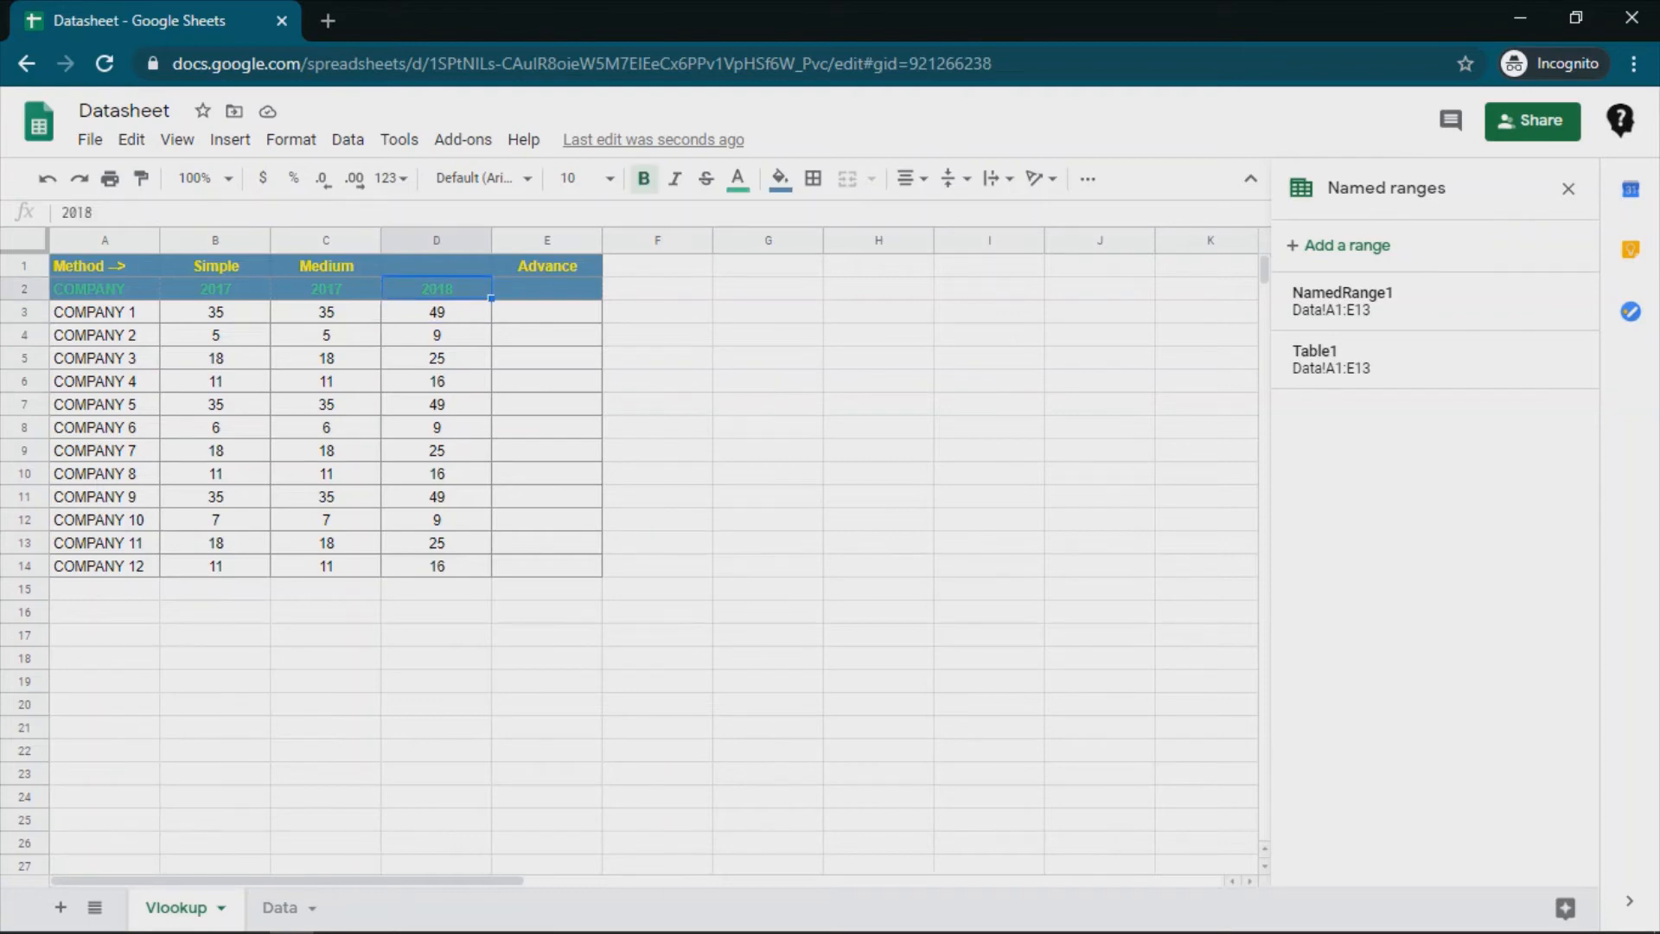
pyautogui.click(436, 312)
pyautogui.press('Return')
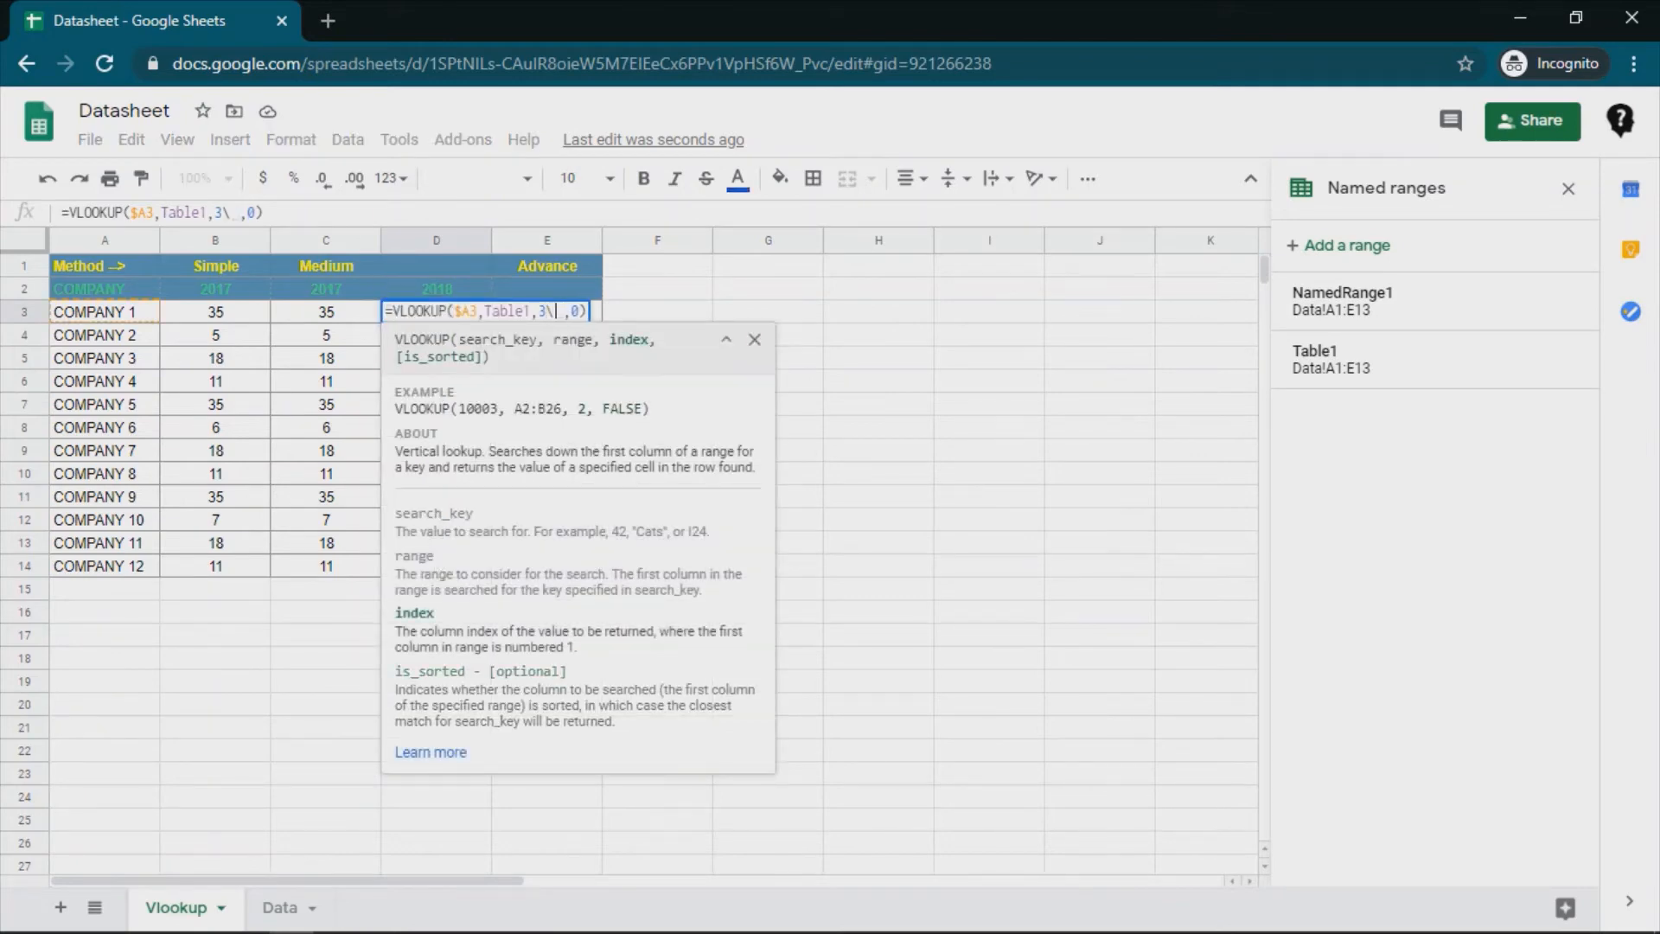
pyautogui.press('Return')
pyautogui.click(437, 313)
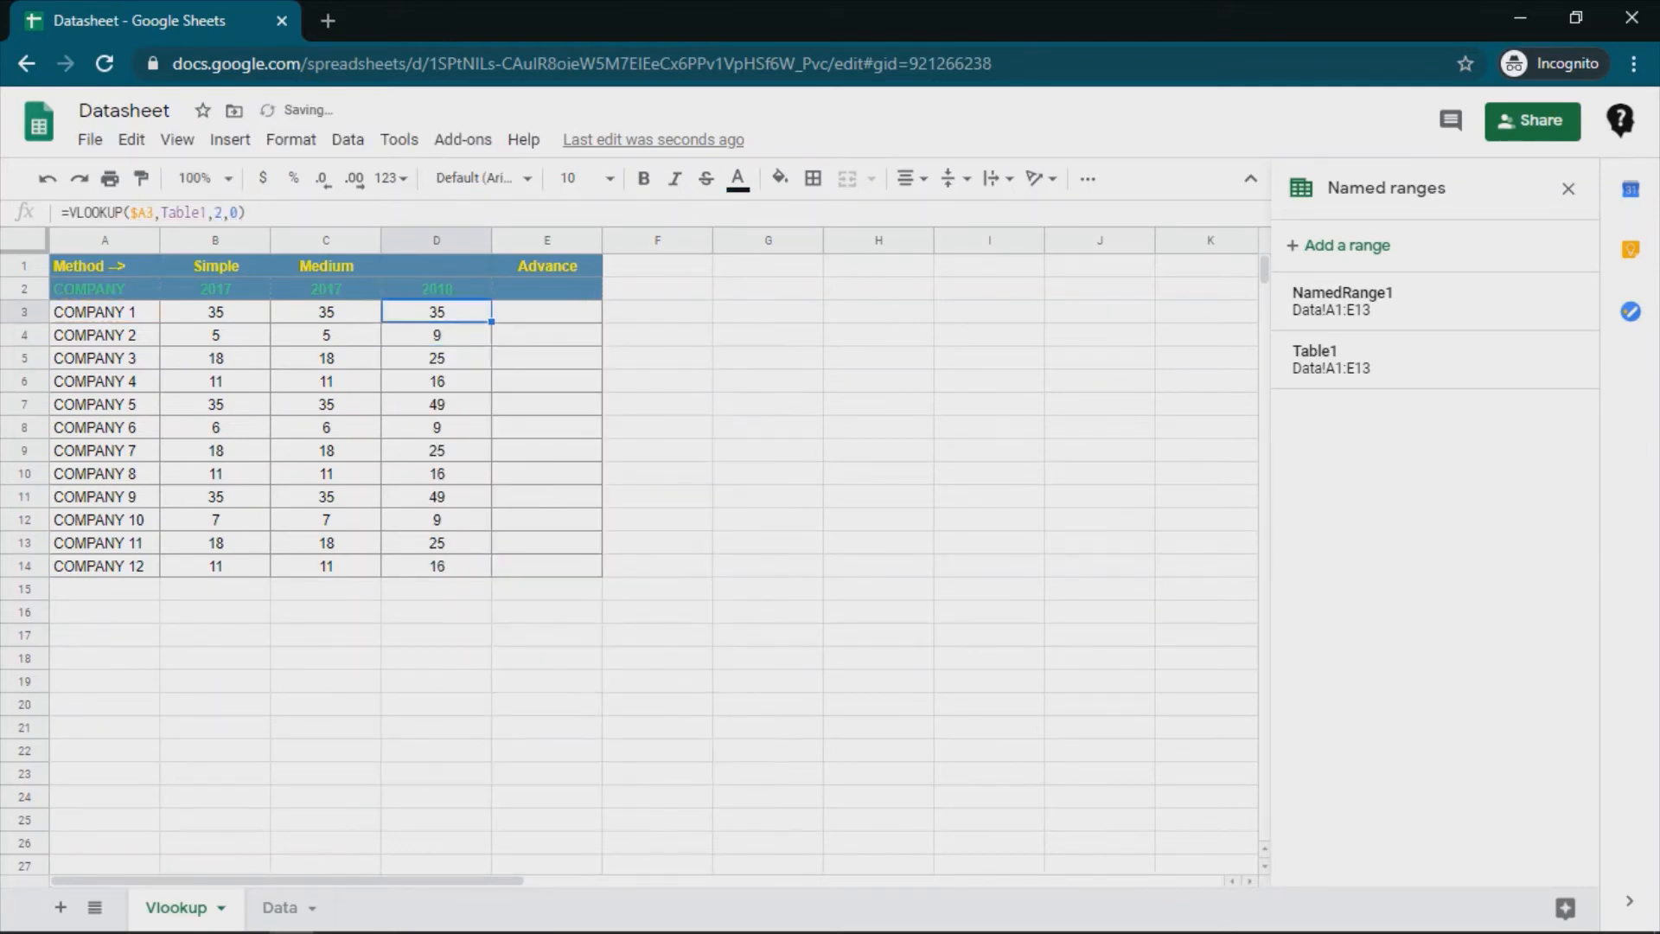
pyautogui.click(437, 288)
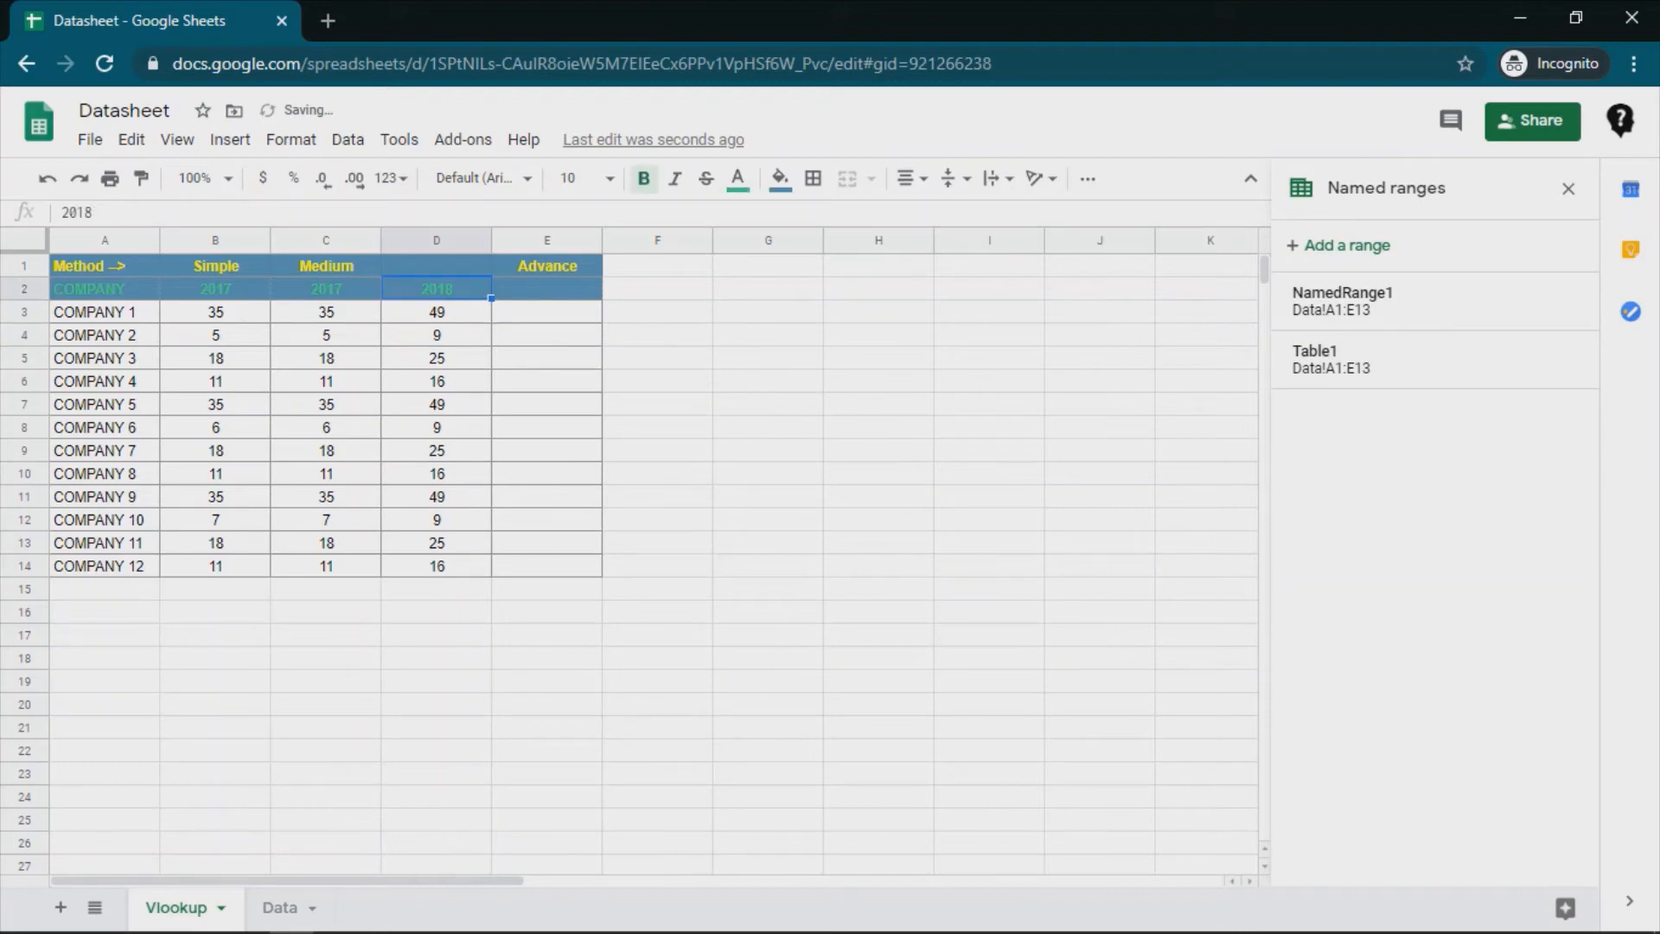
# - Delete the 2018 lookup column D from the Vlookup sheet
pyautogui.rightClick(437, 240)
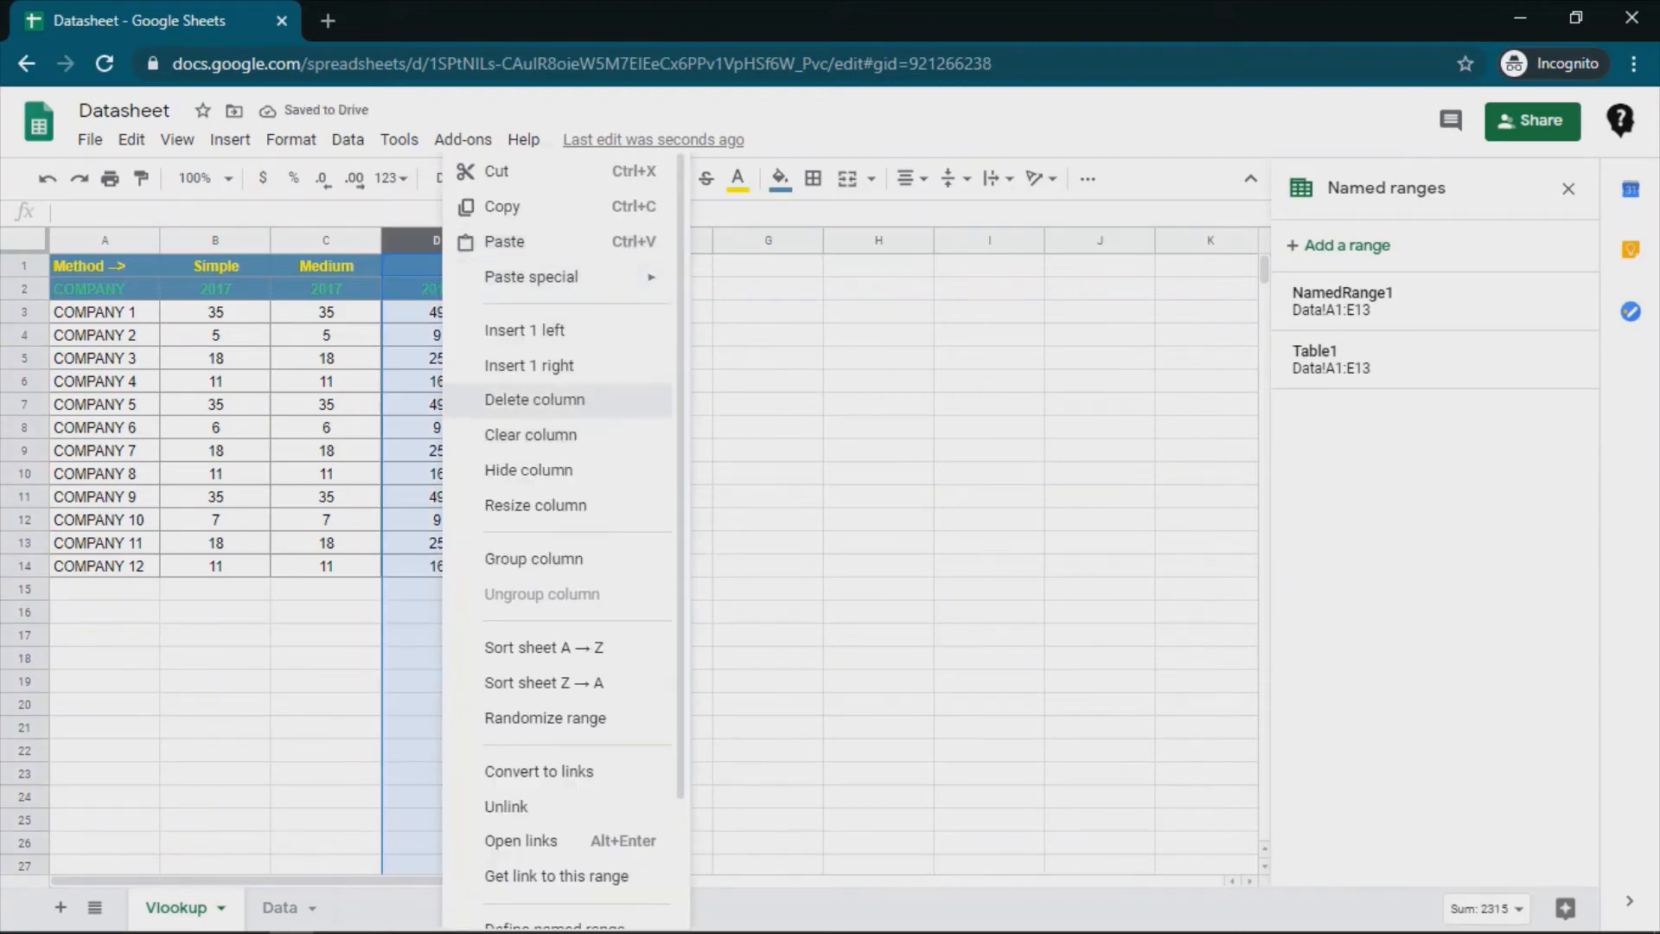
pyautogui.click(534, 399)
pyautogui.click(437, 289)
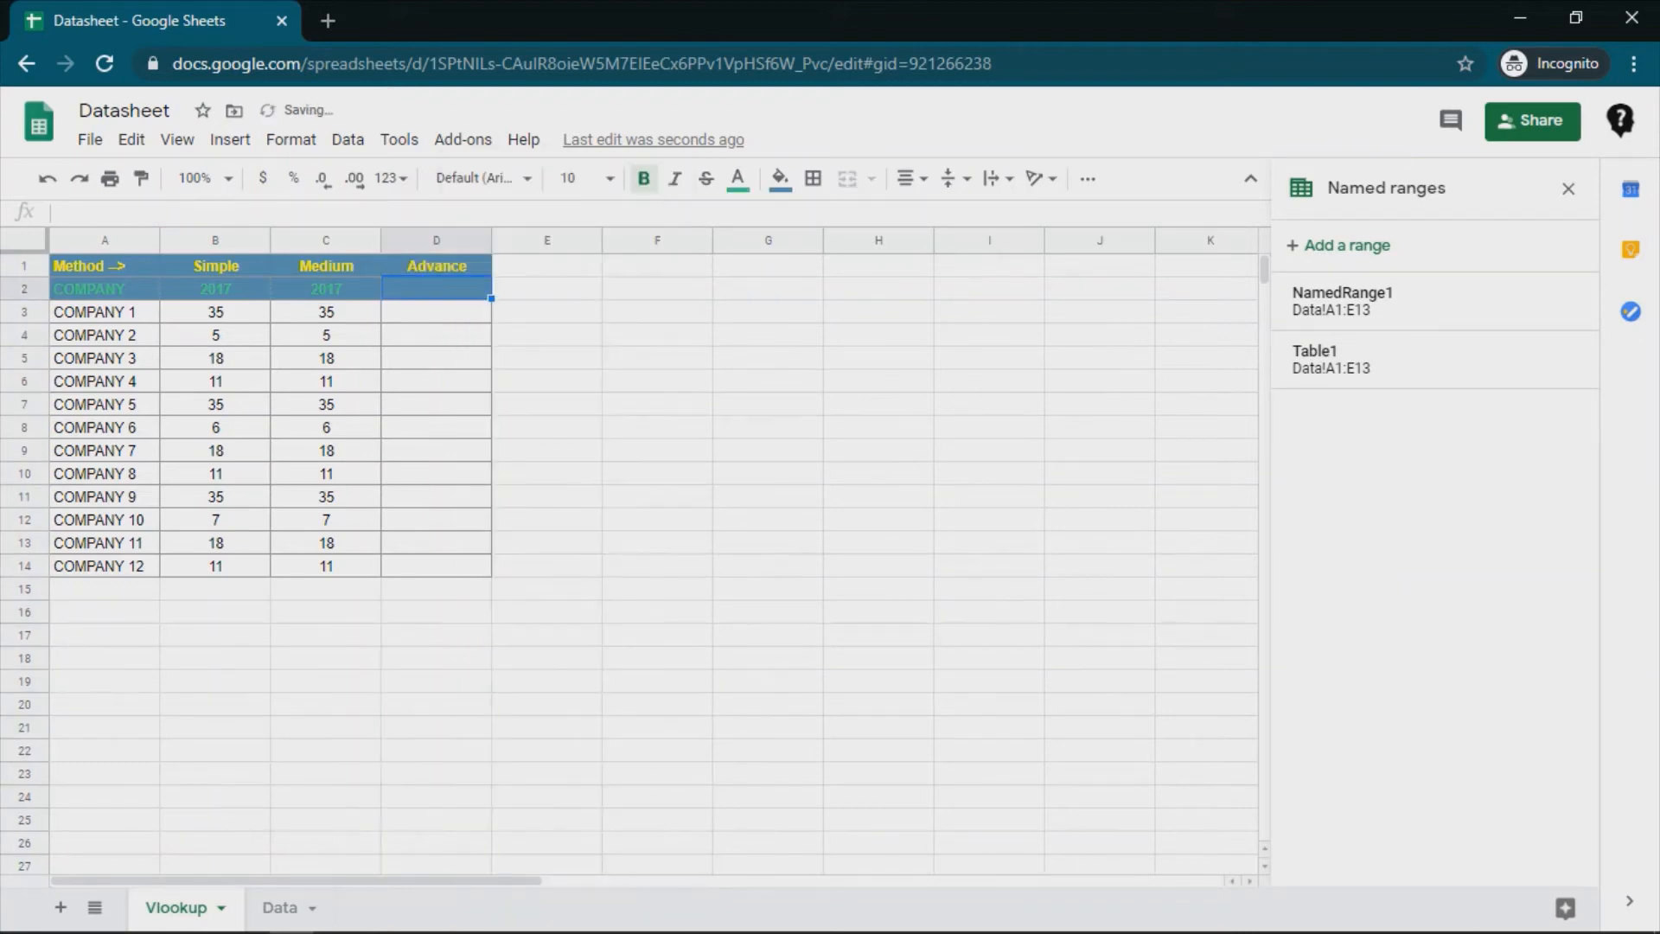
# - Start a VLOOKUP formula in D3 under Advance with $A3 as the search key and Table1 as the range
pyautogui.click(437, 312)
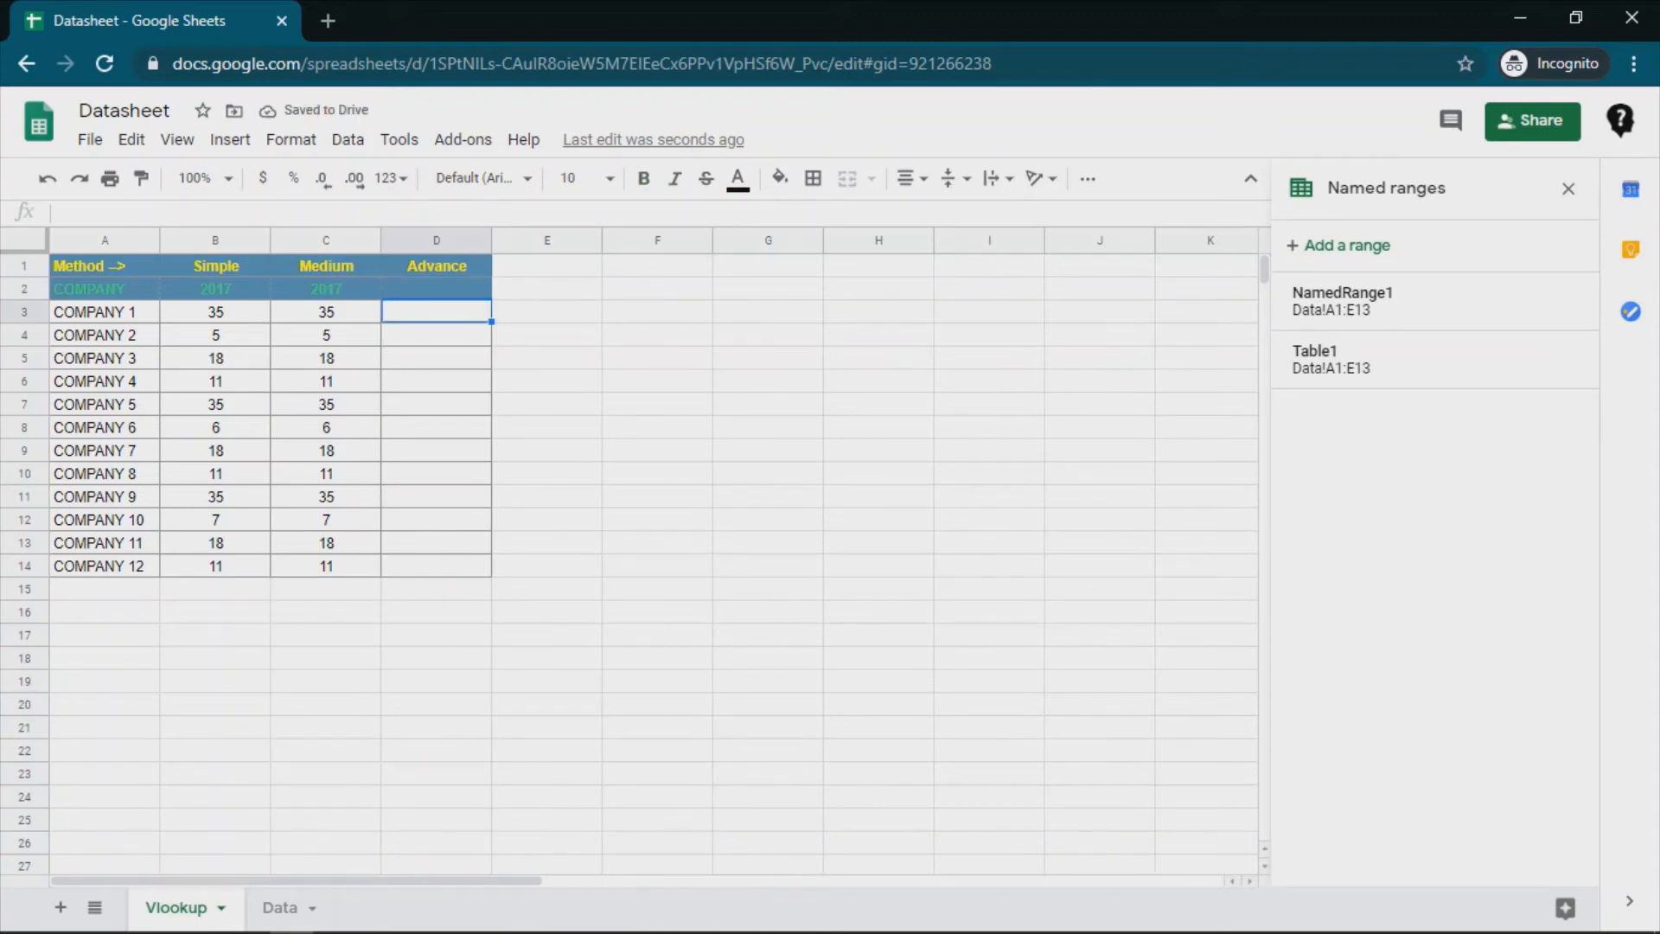
pyautogui.write('=vl')
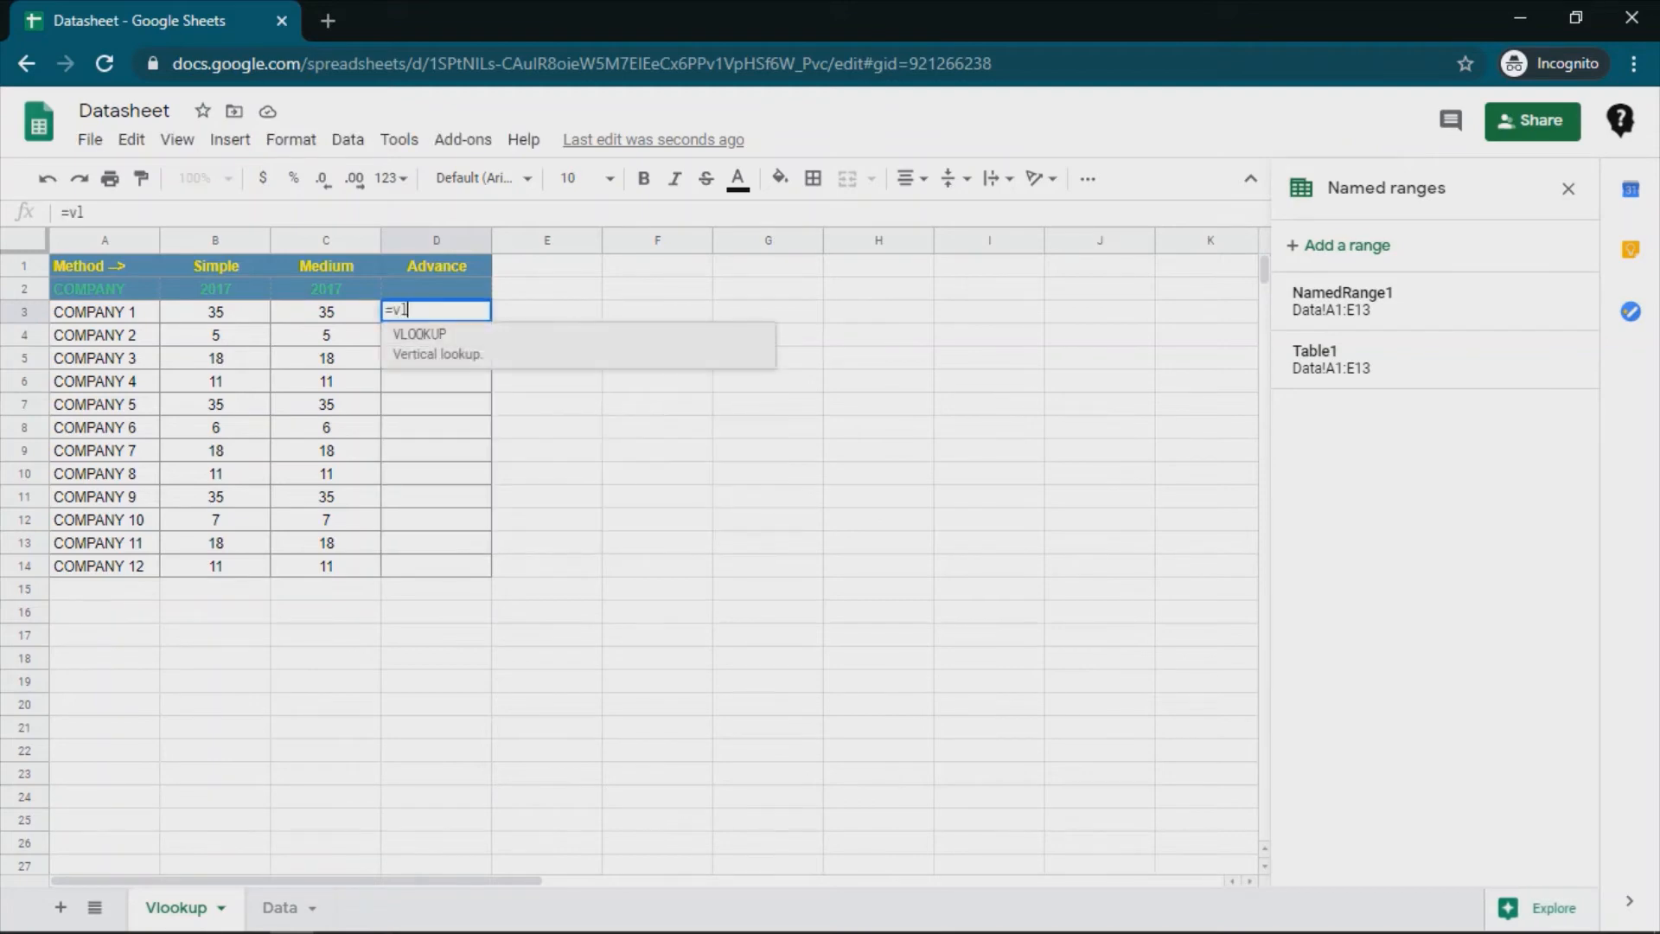
pyautogui.press('Tab')
pyautogui.write('A3')
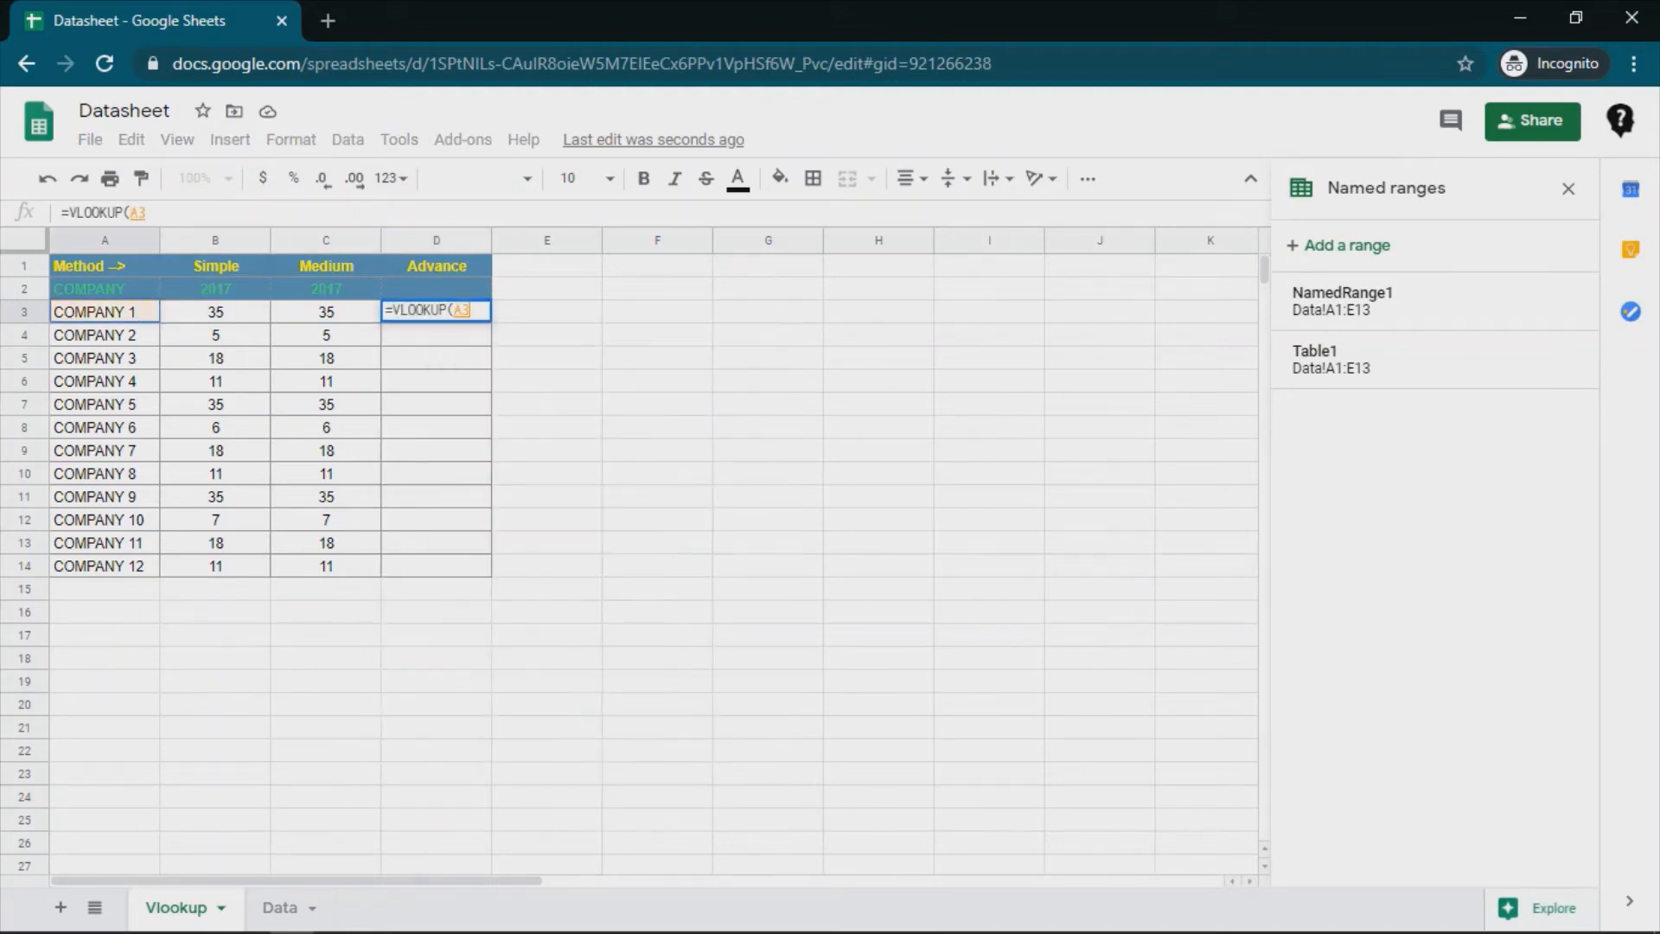
pyautogui.press('F4')
pyautogui.press('F4')
pyautogui.press('F4')
pyautogui.write(',tab')
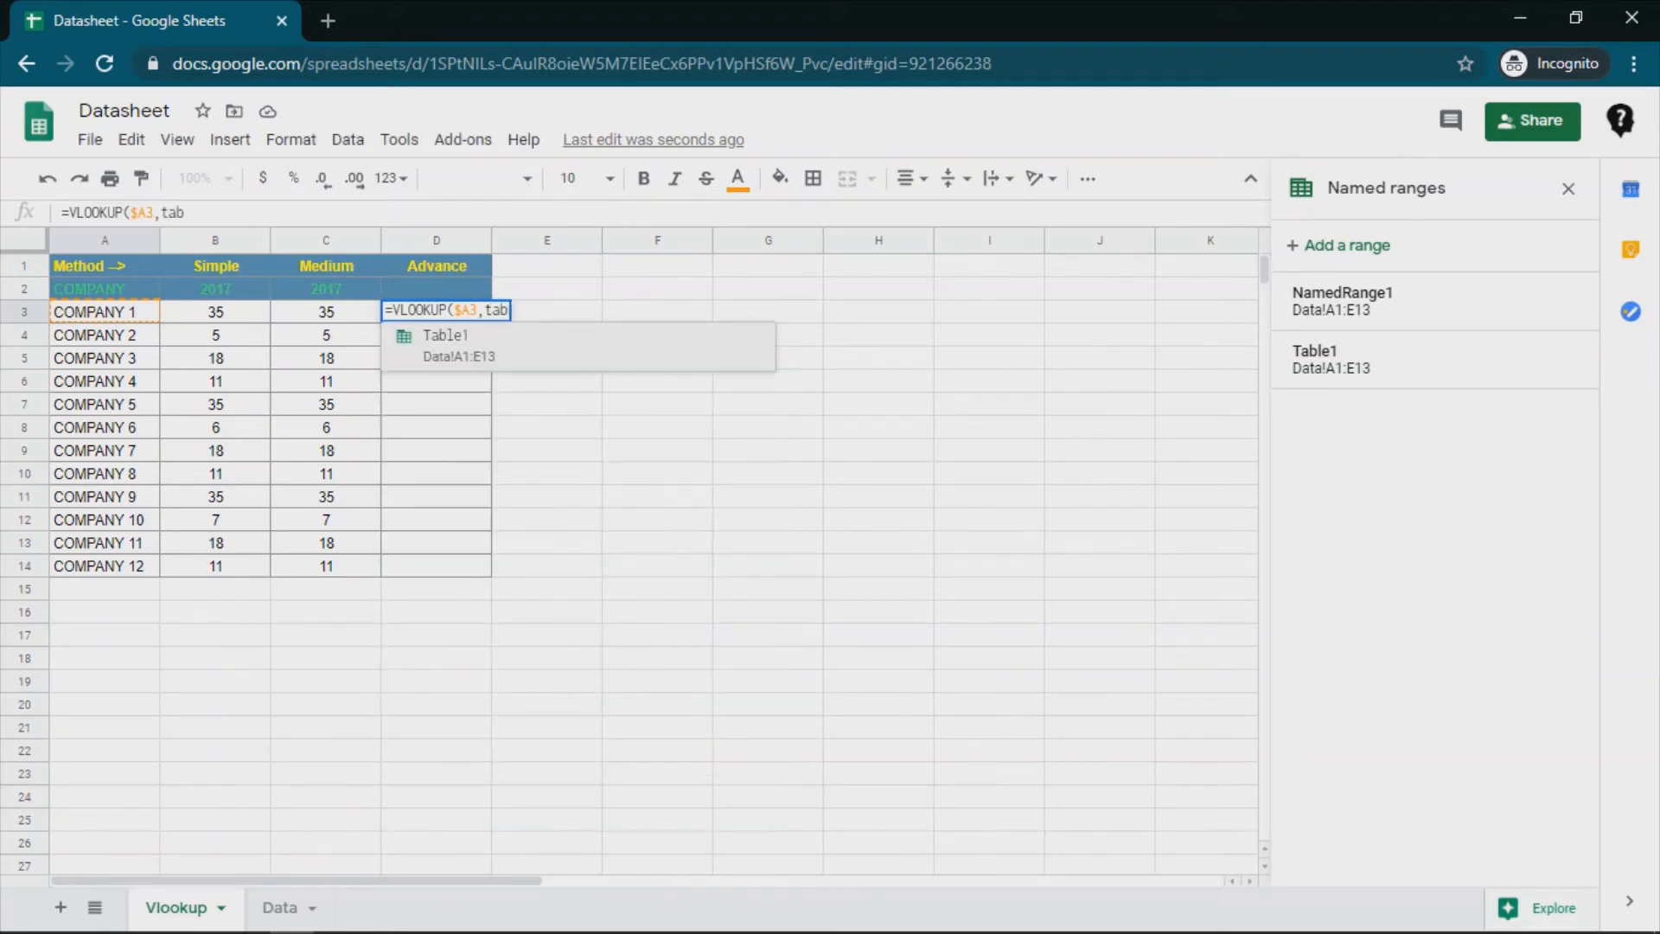
pyautogui.press('Tab')
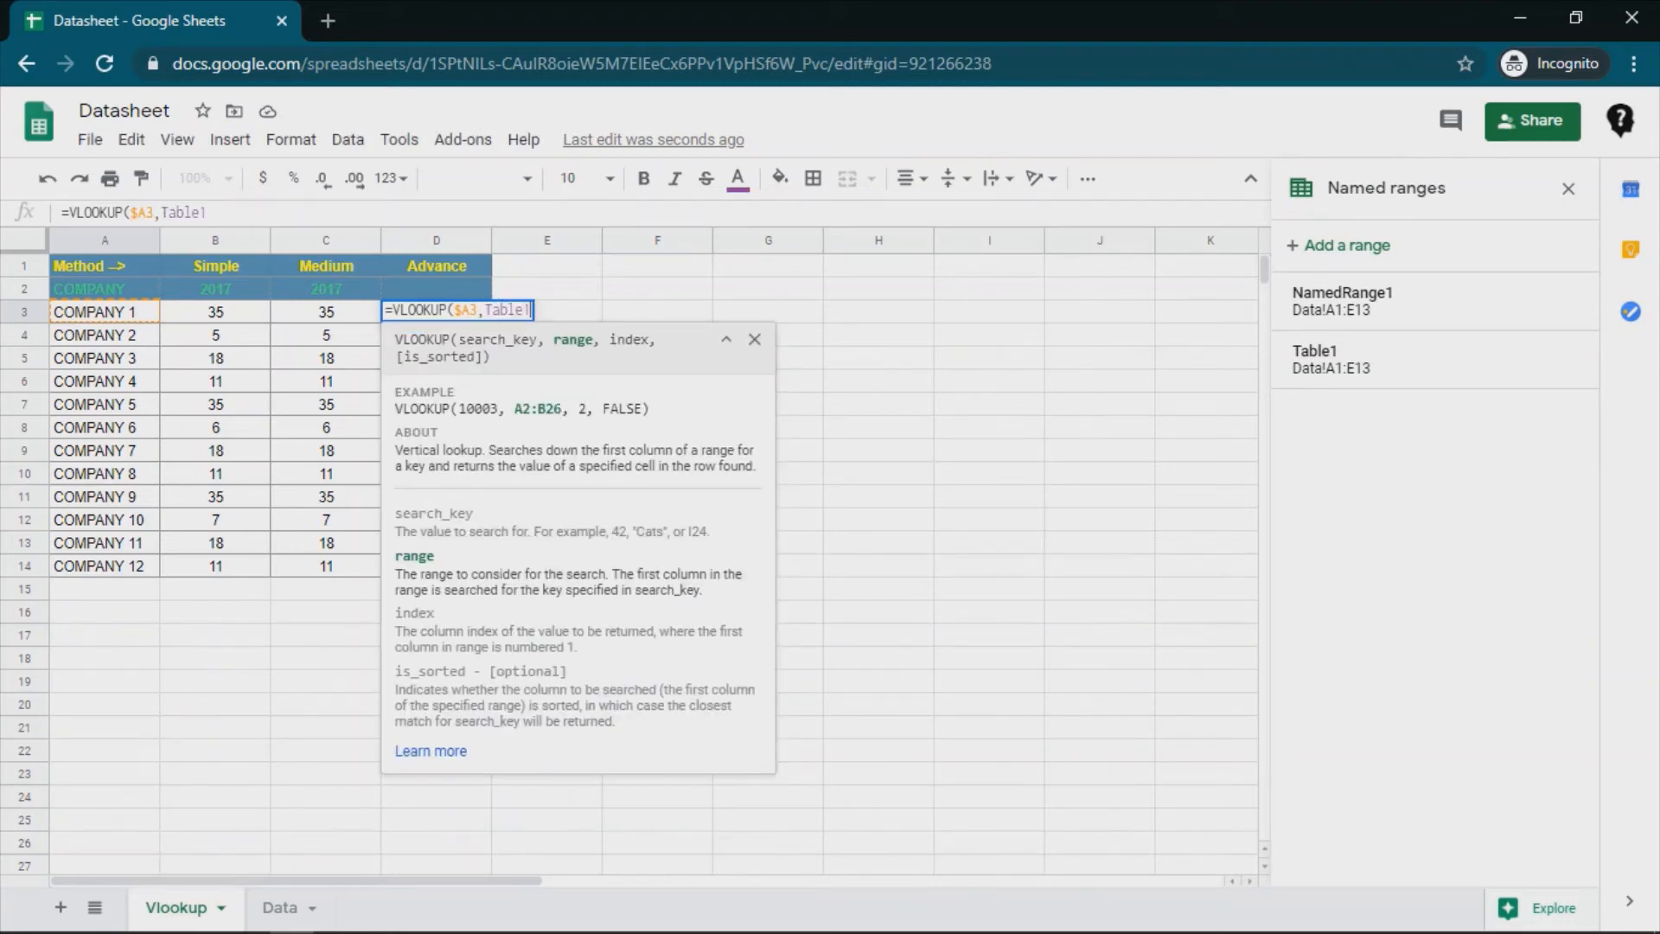
pyautogui.write(',')
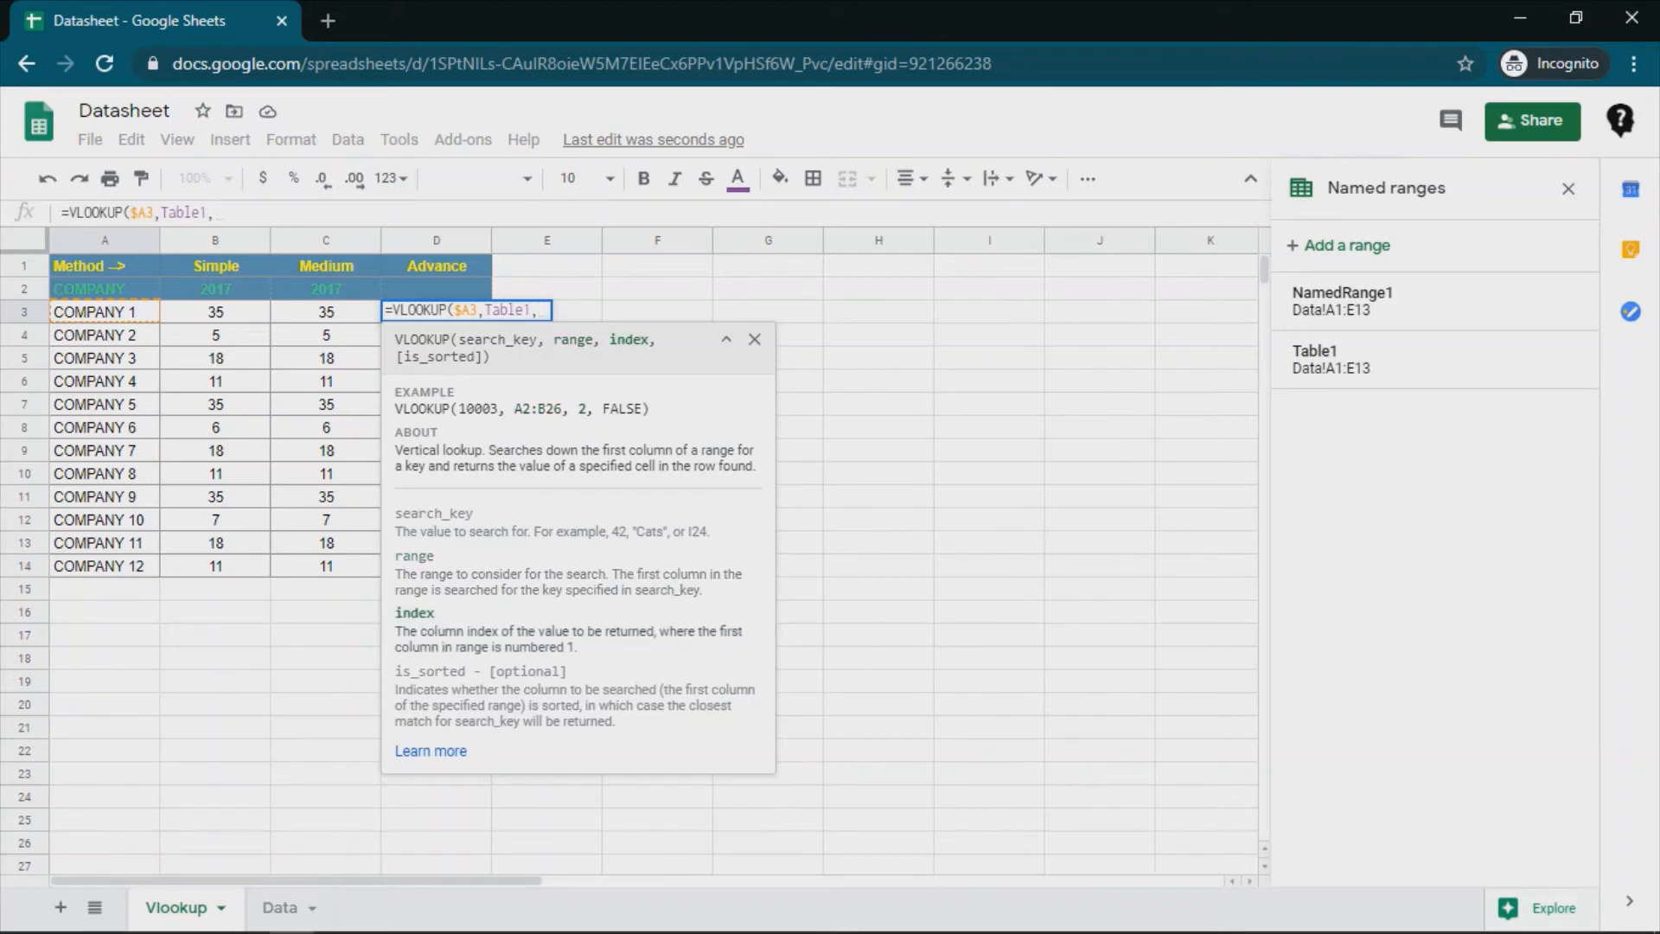
# - Review the Data sheet's columns and nest a MATCH function as the column index, with $D$2 as its search key
pyautogui.click(281, 908)
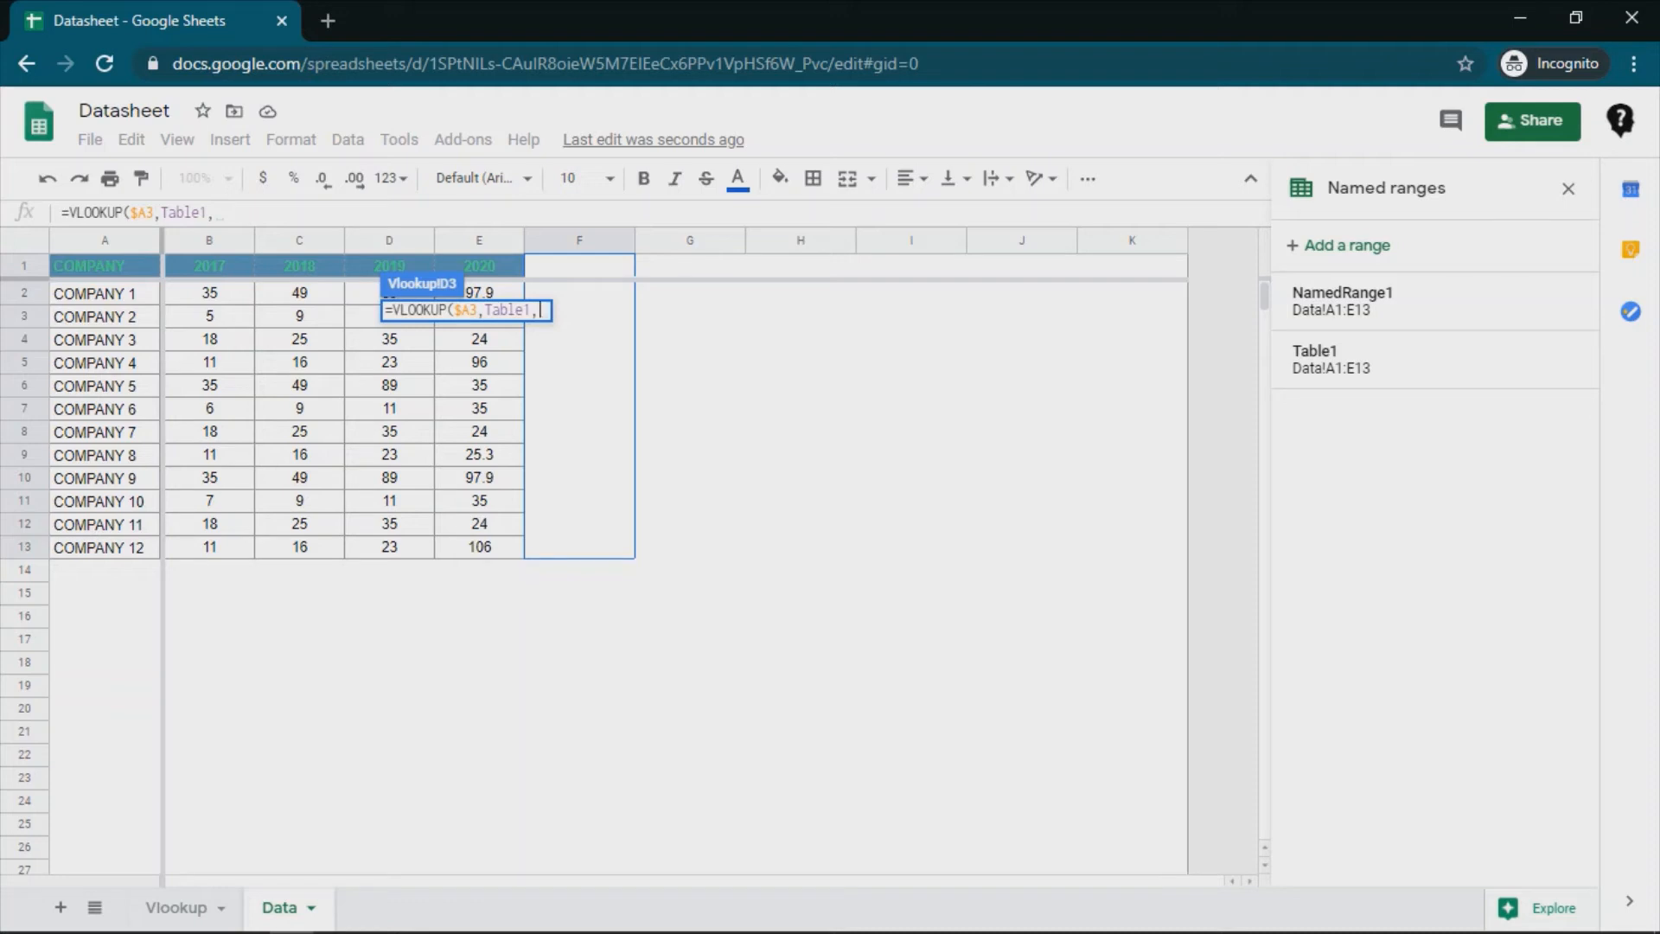
pyautogui.click(177, 906)
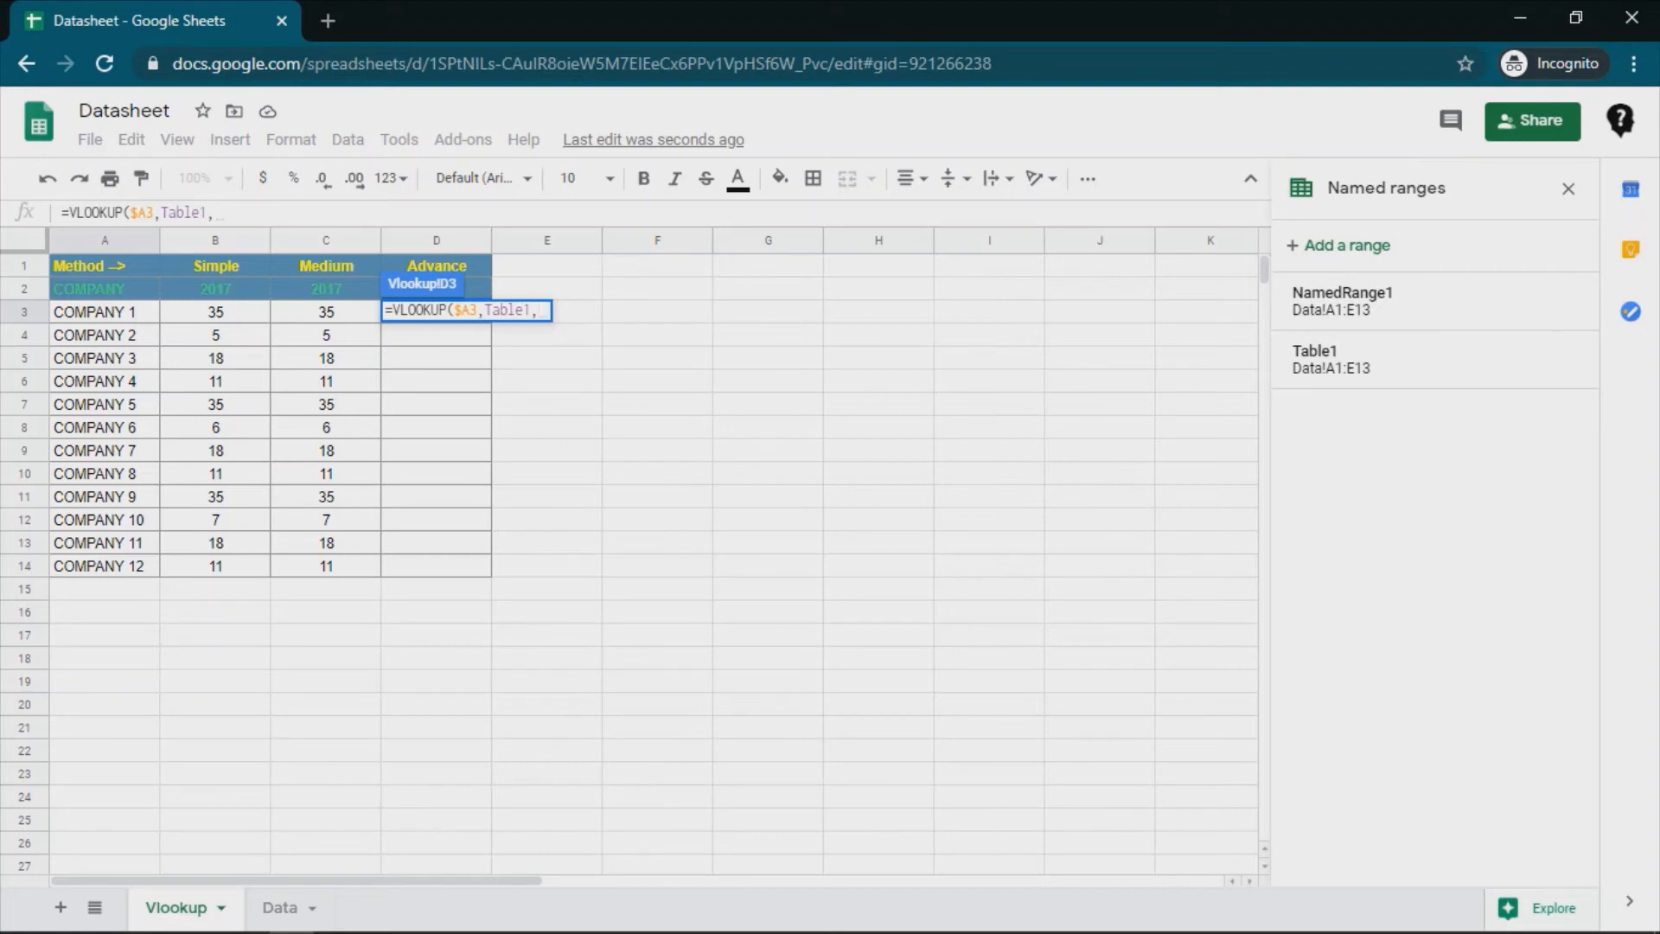
pyautogui.write('MATCH(')
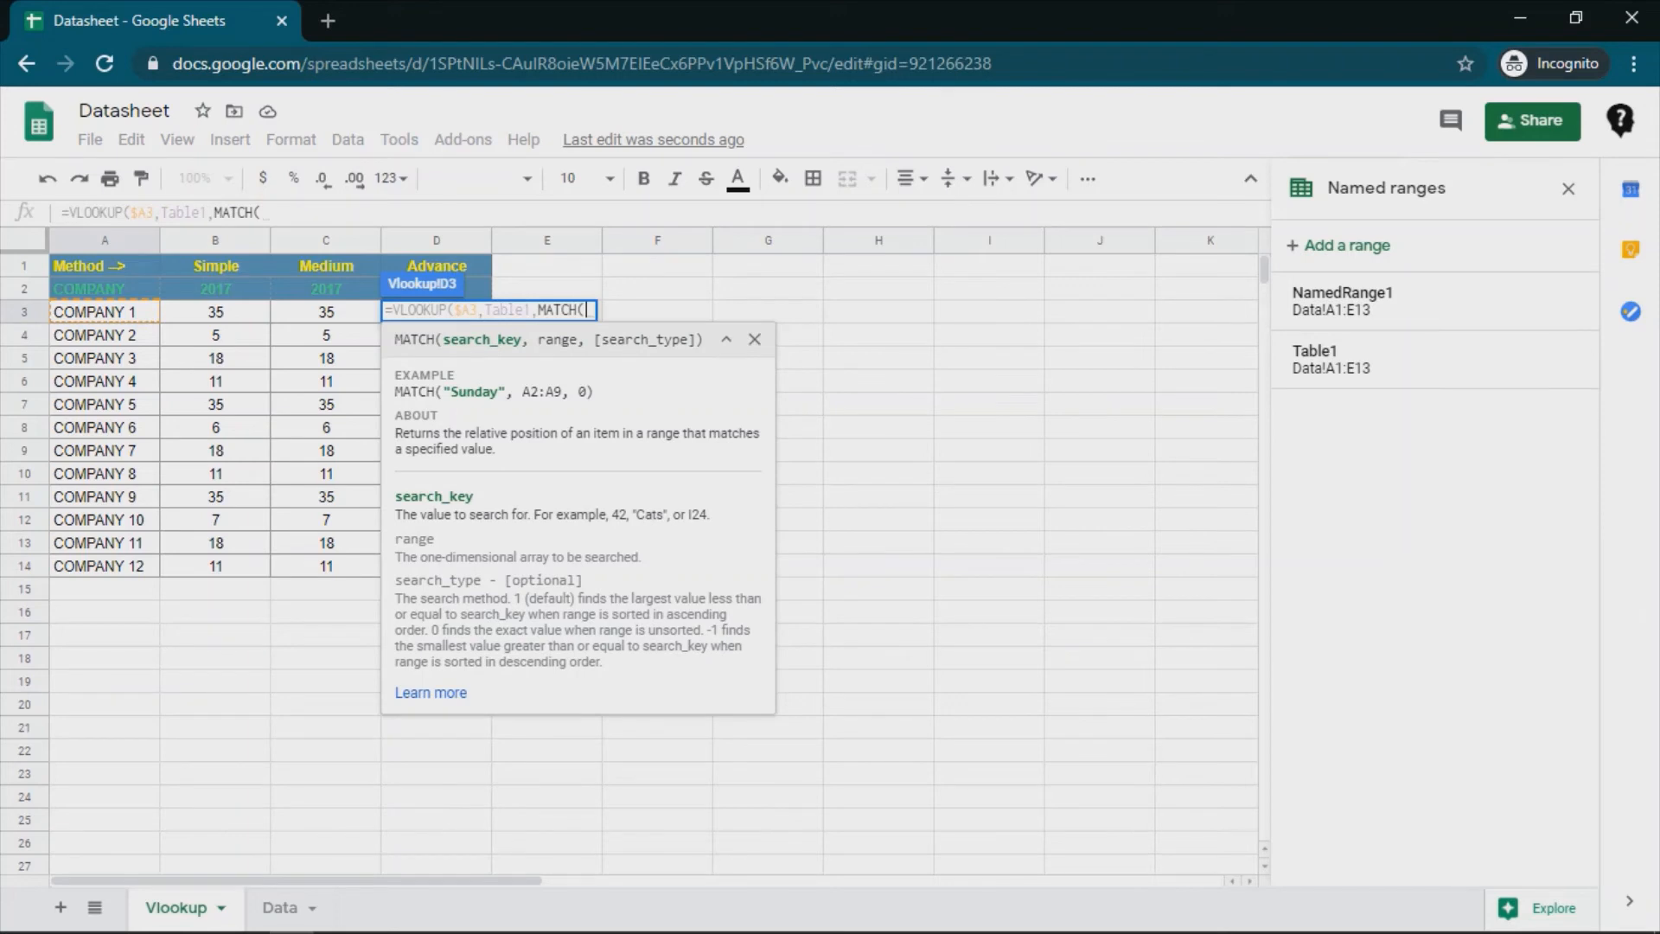
pyautogui.write('D2')
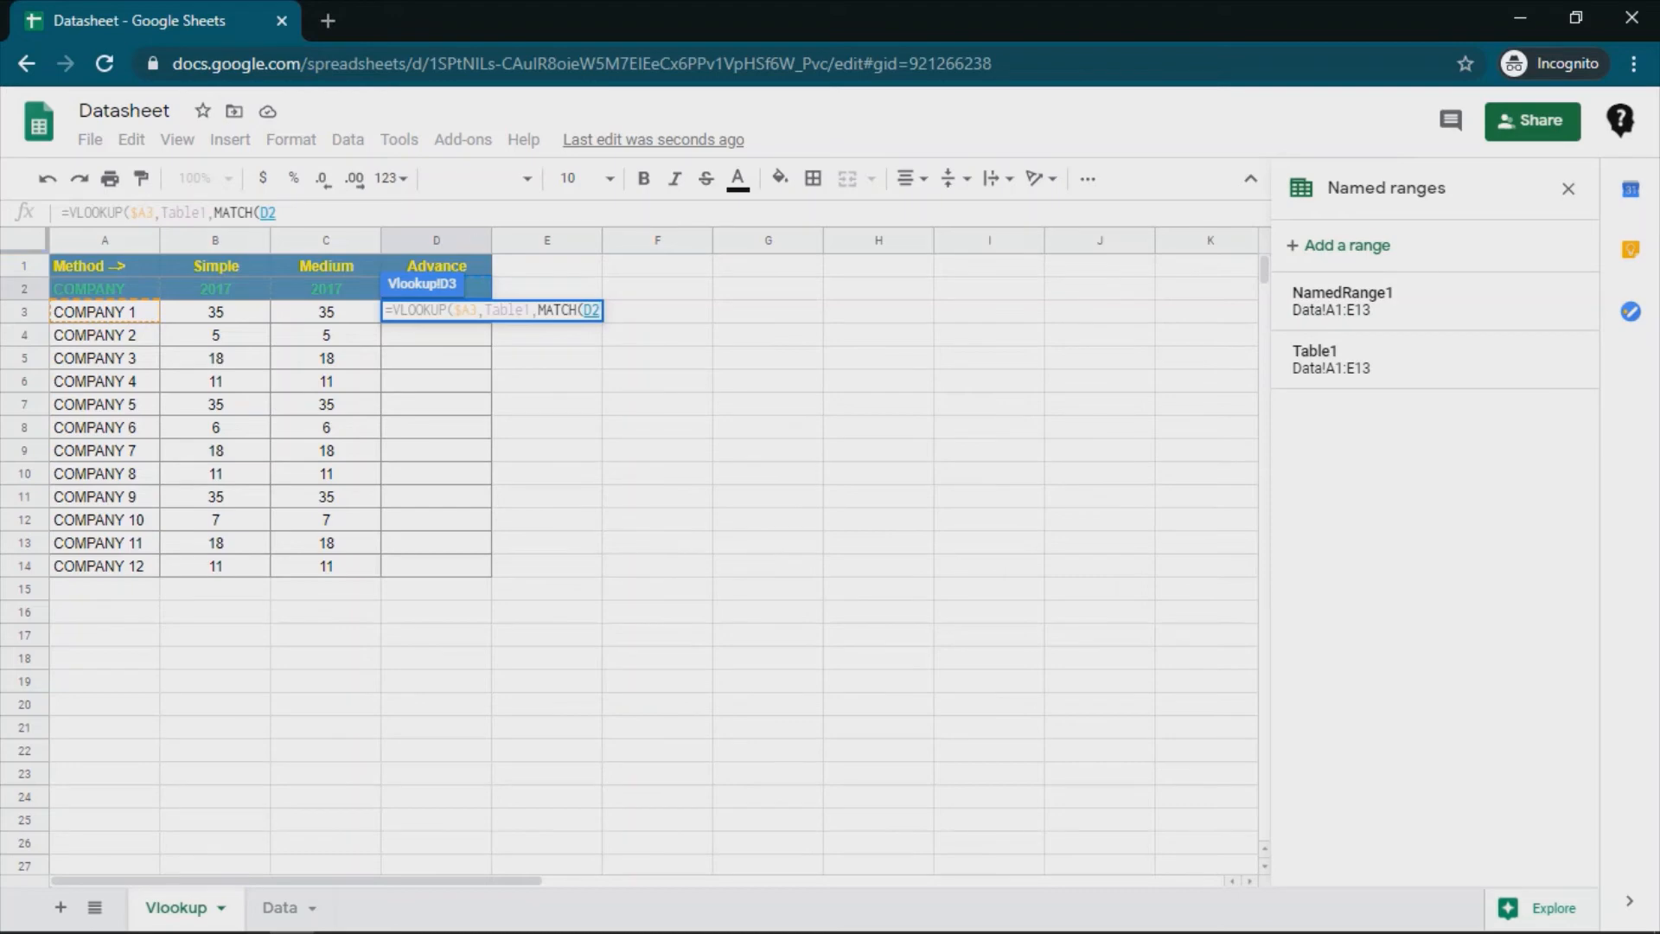
pyautogui.press('F4')
pyautogui.write(',')
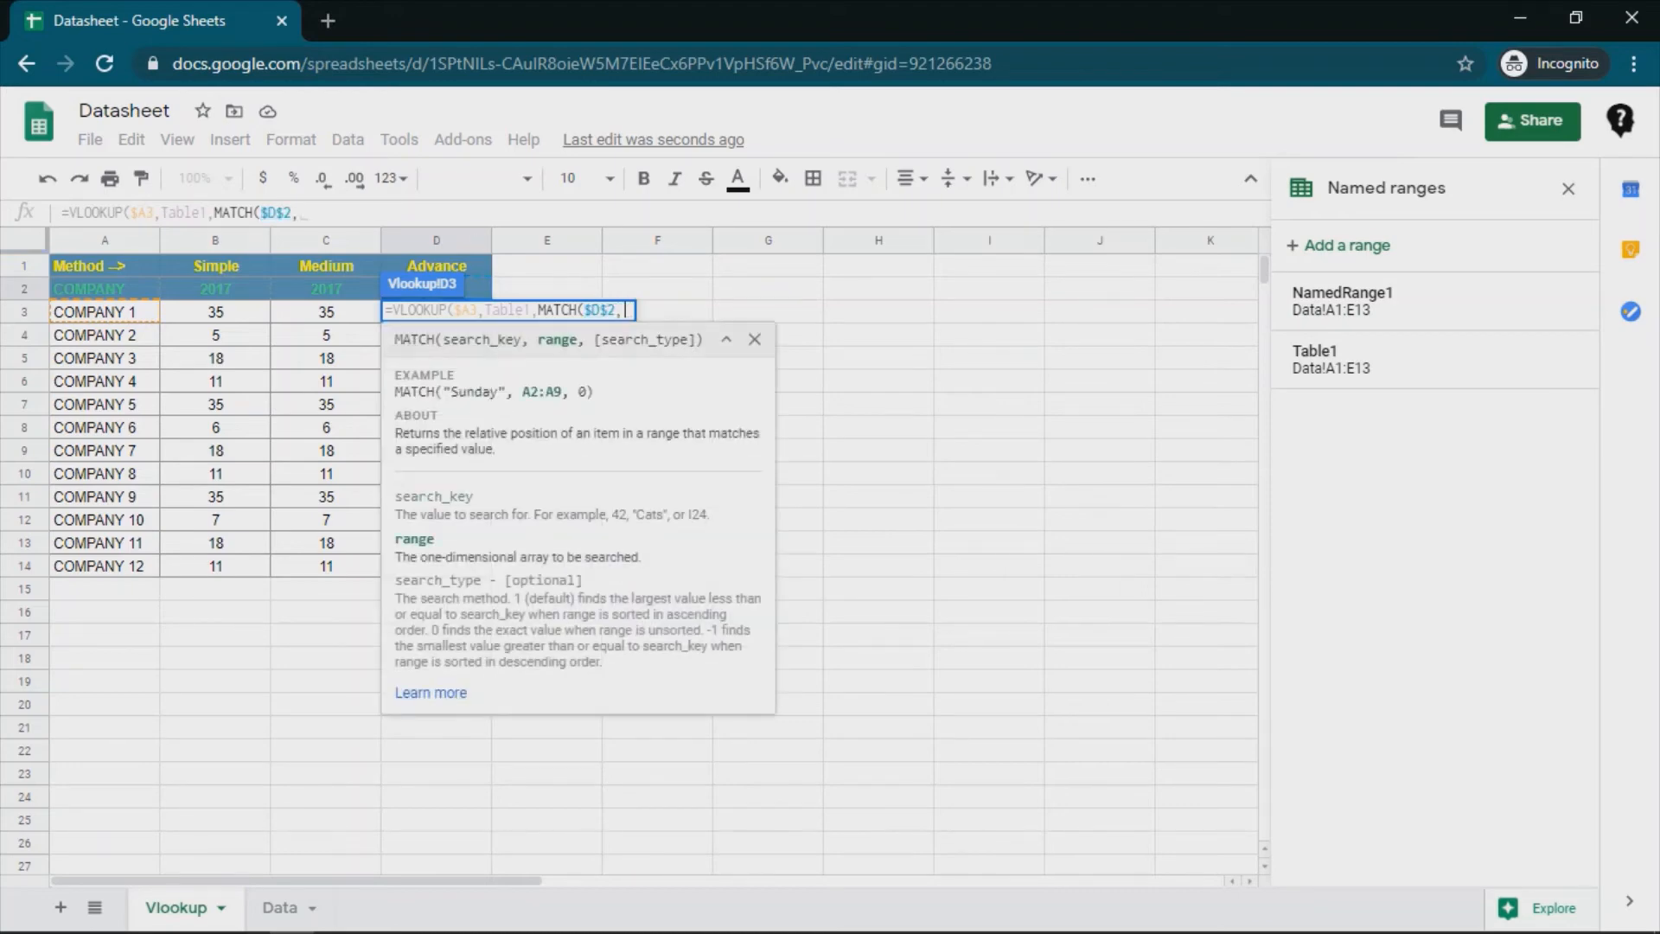
pyautogui.write('ta')
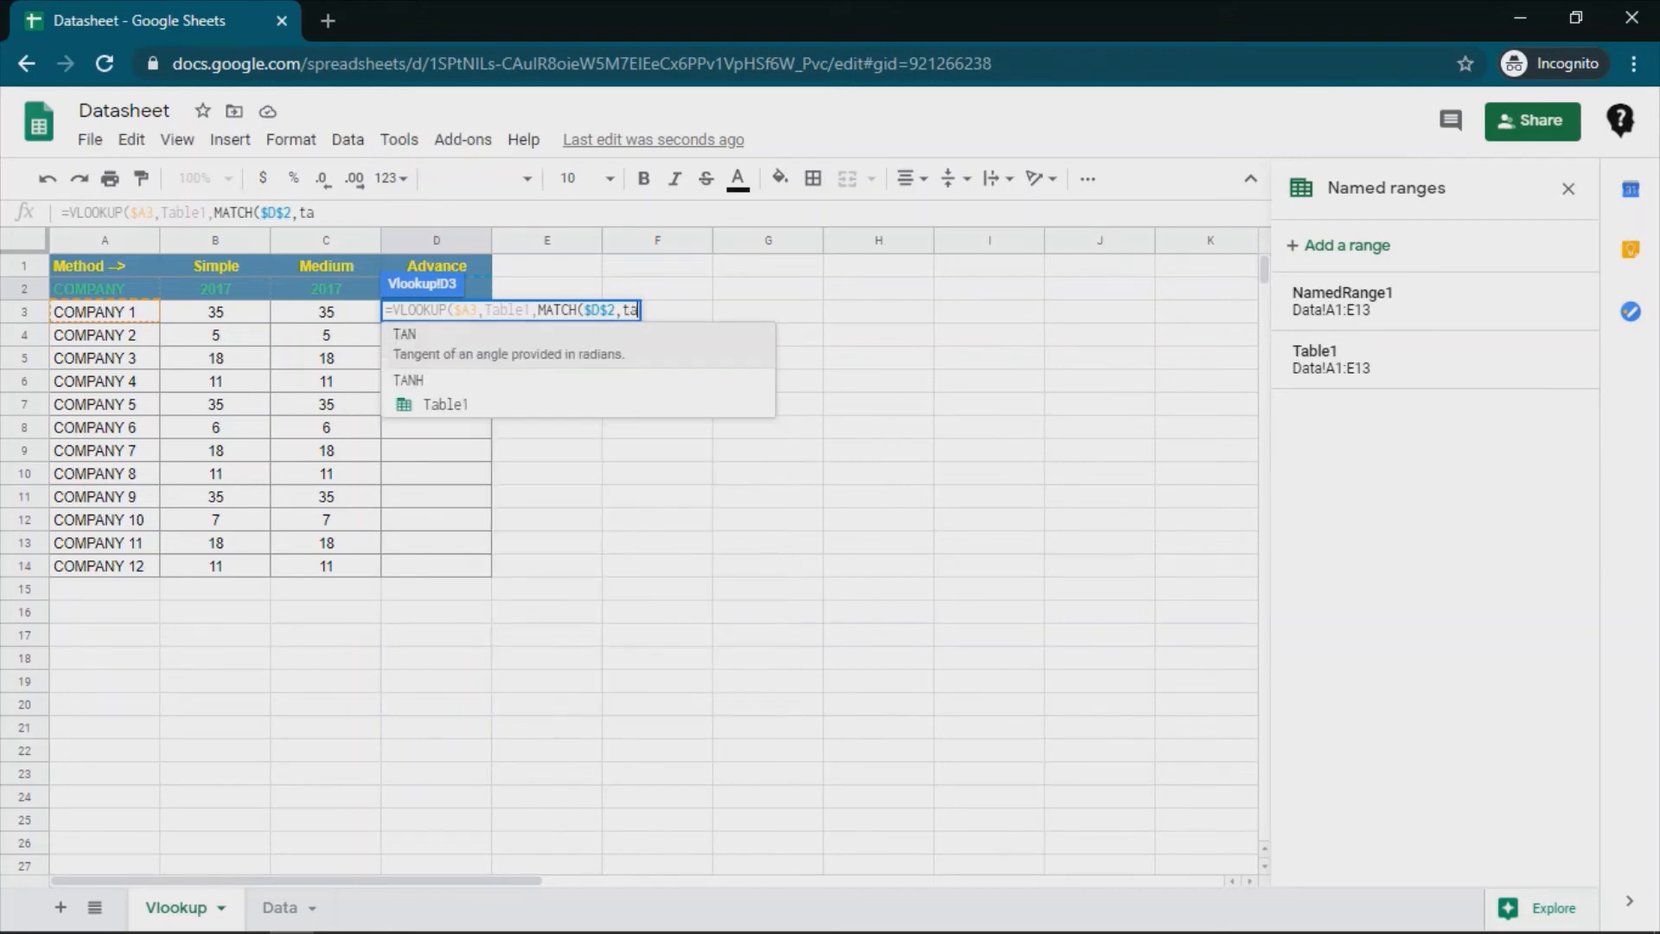
pyautogui.press('BackSpace')
pyautogui.press('BackSpace')
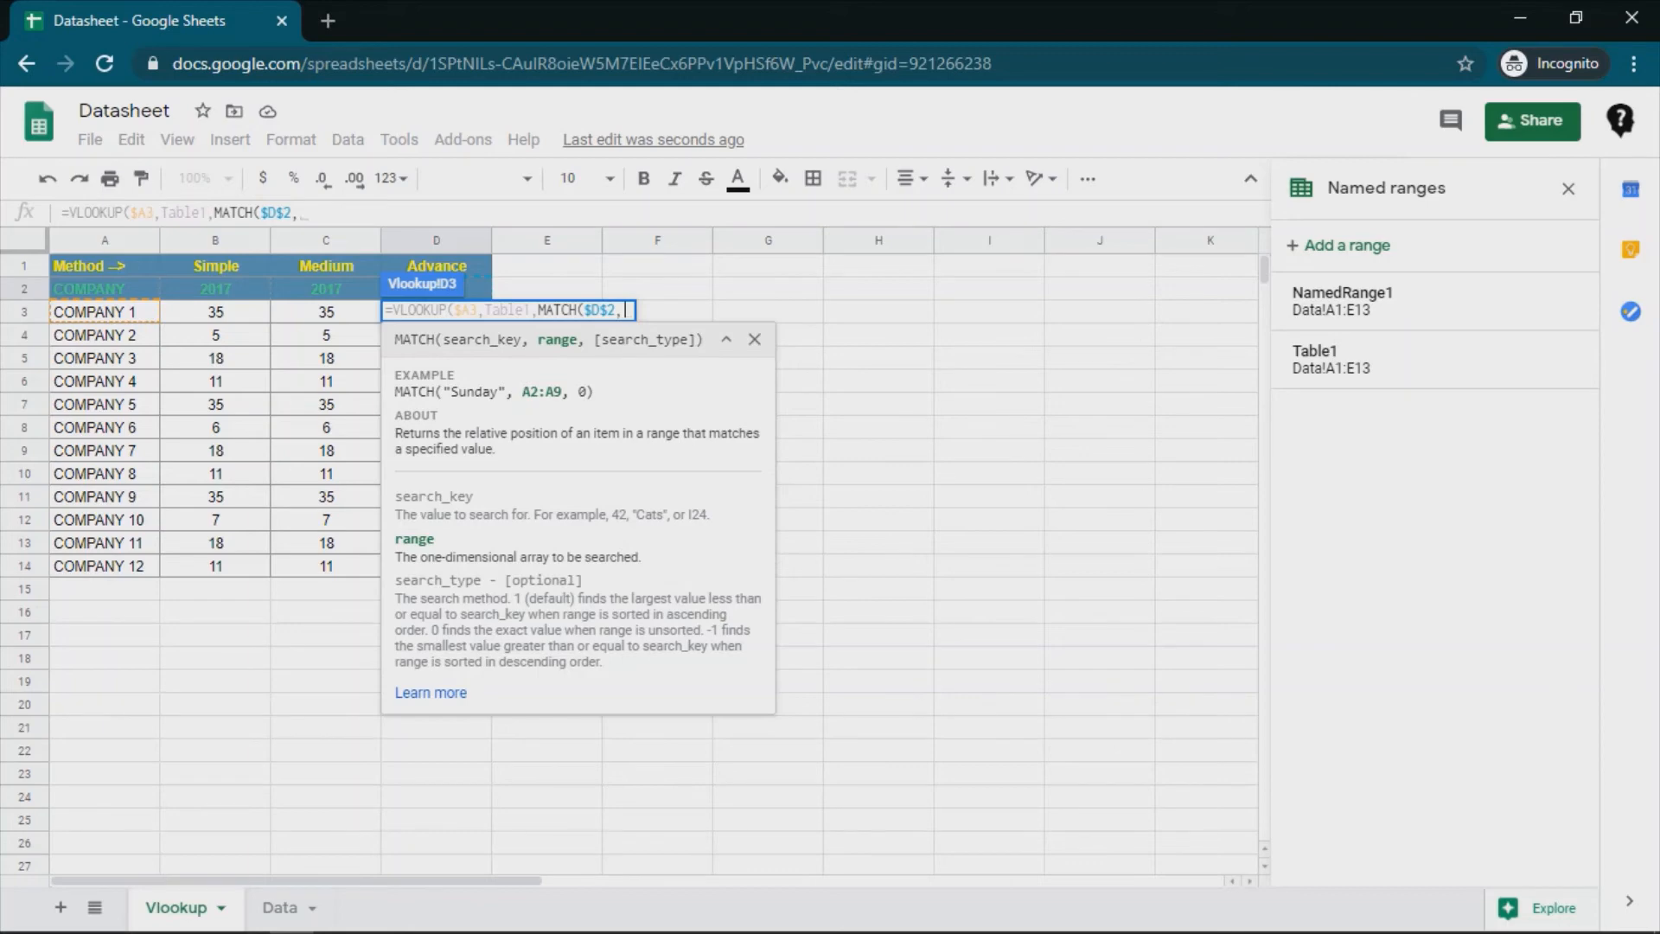
# - Complete the MATCH with header range Data!$A$1:$E$1 and search type 0, and finish the VLOOKUP with 0 for an exact match
pyautogui.hotkey('ctrl', 'shift', 'pagedown')
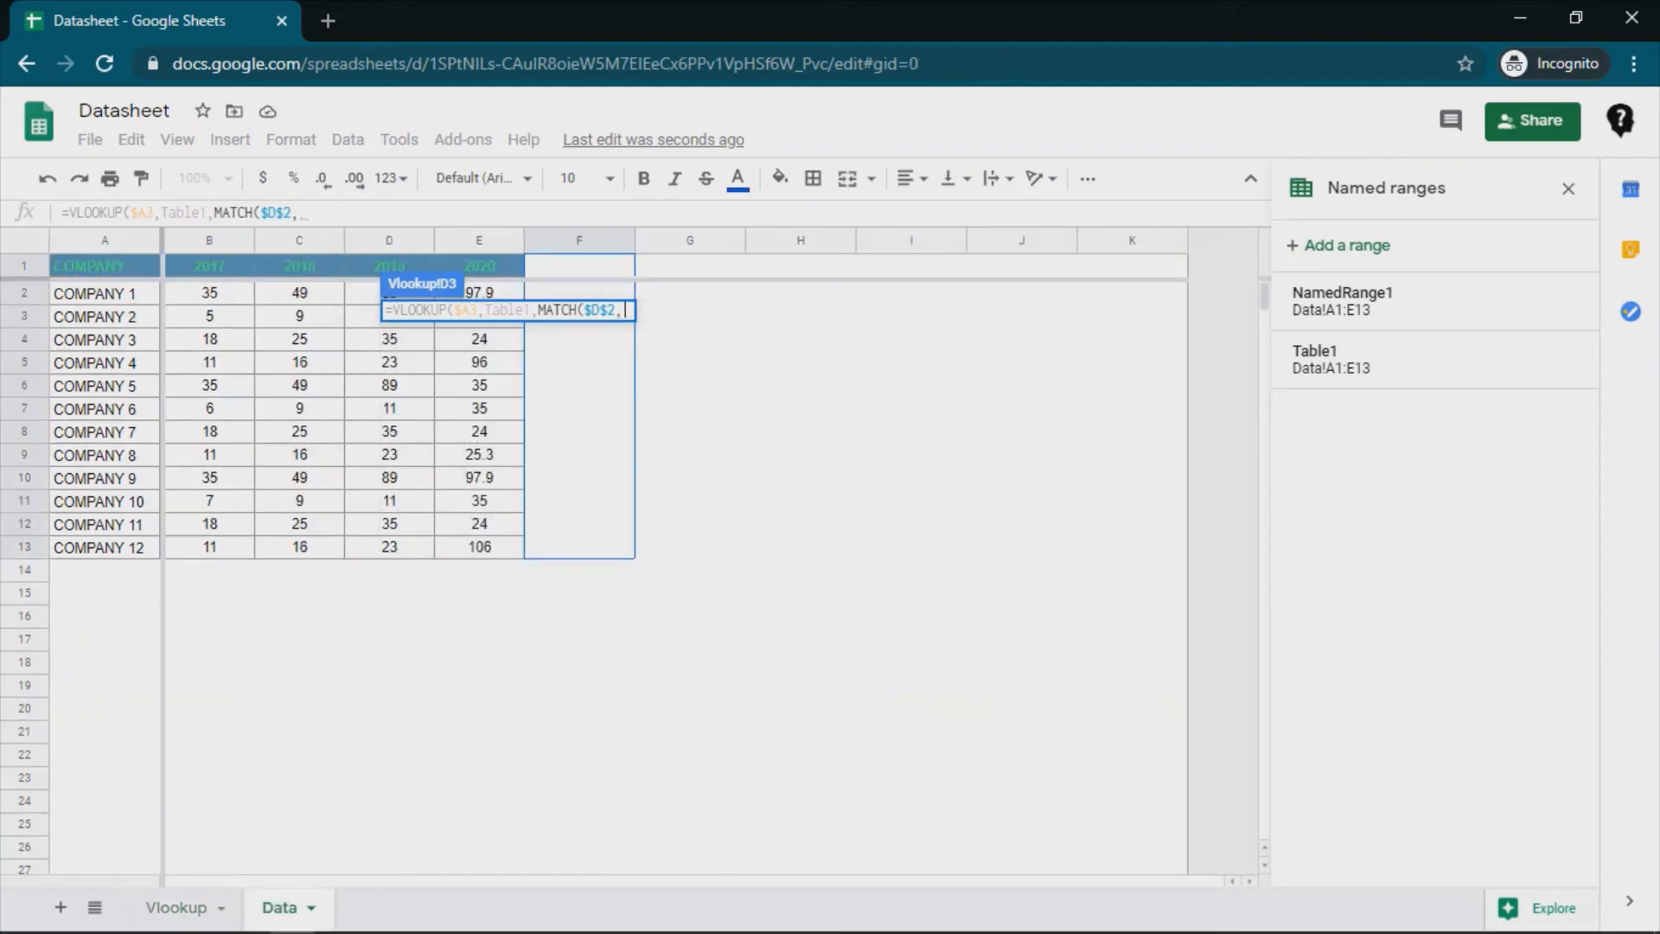
pyautogui.moveTo(104, 265); pyautogui.dragTo(479, 265)
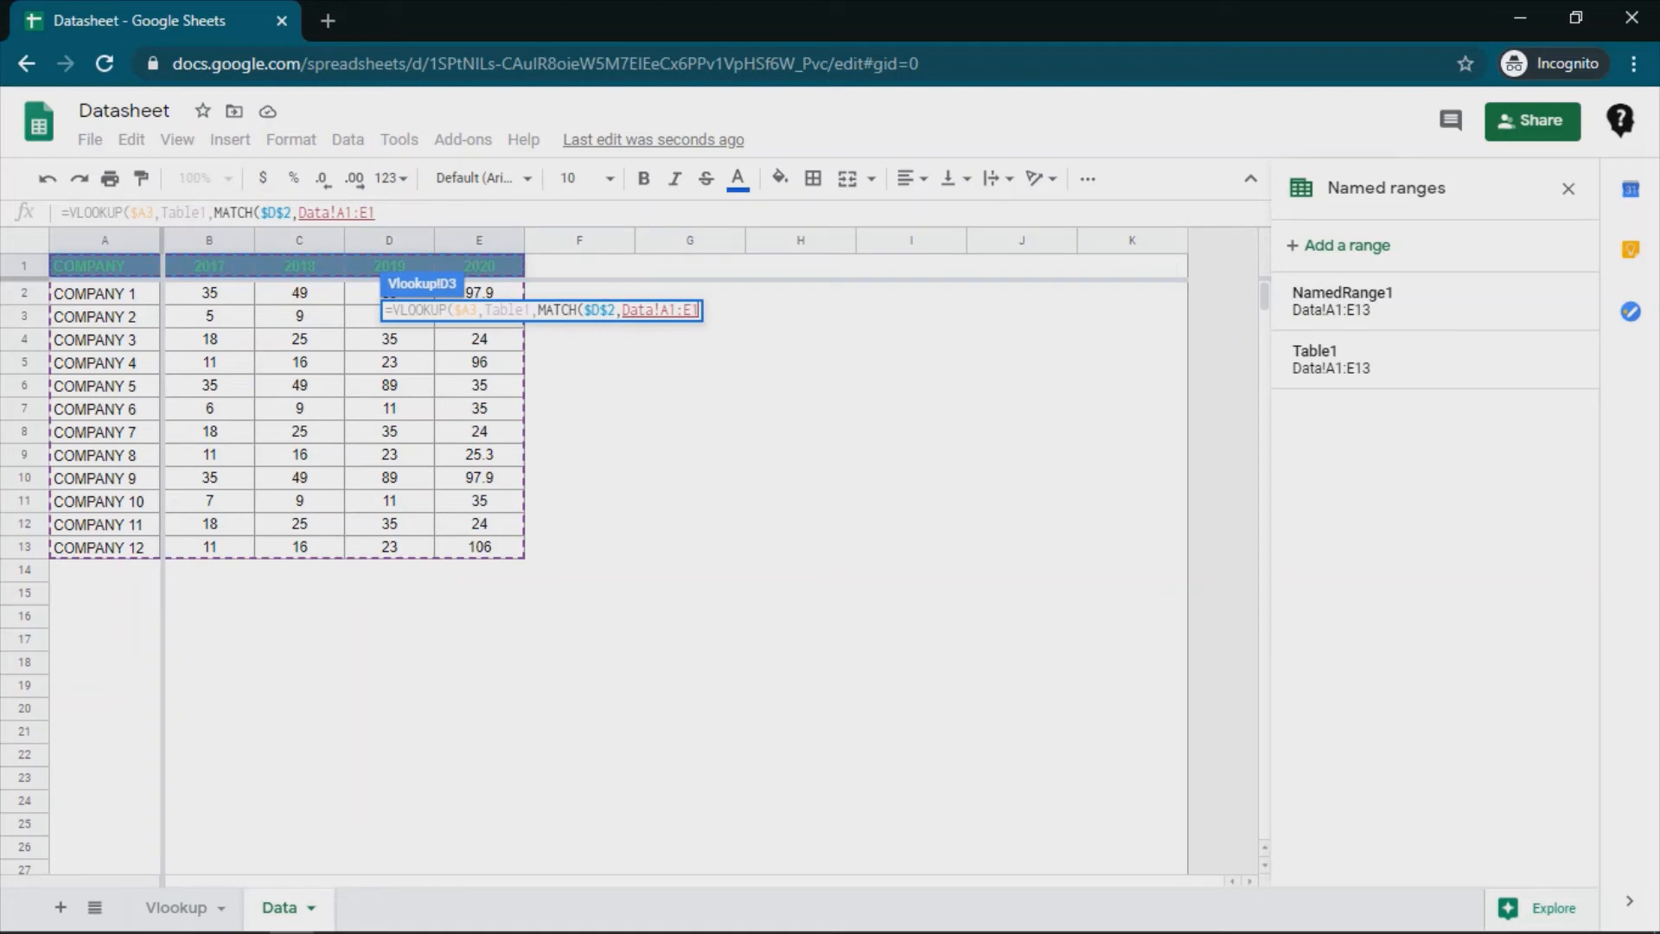
pyautogui.press('F4')
pyautogui.write(',0')
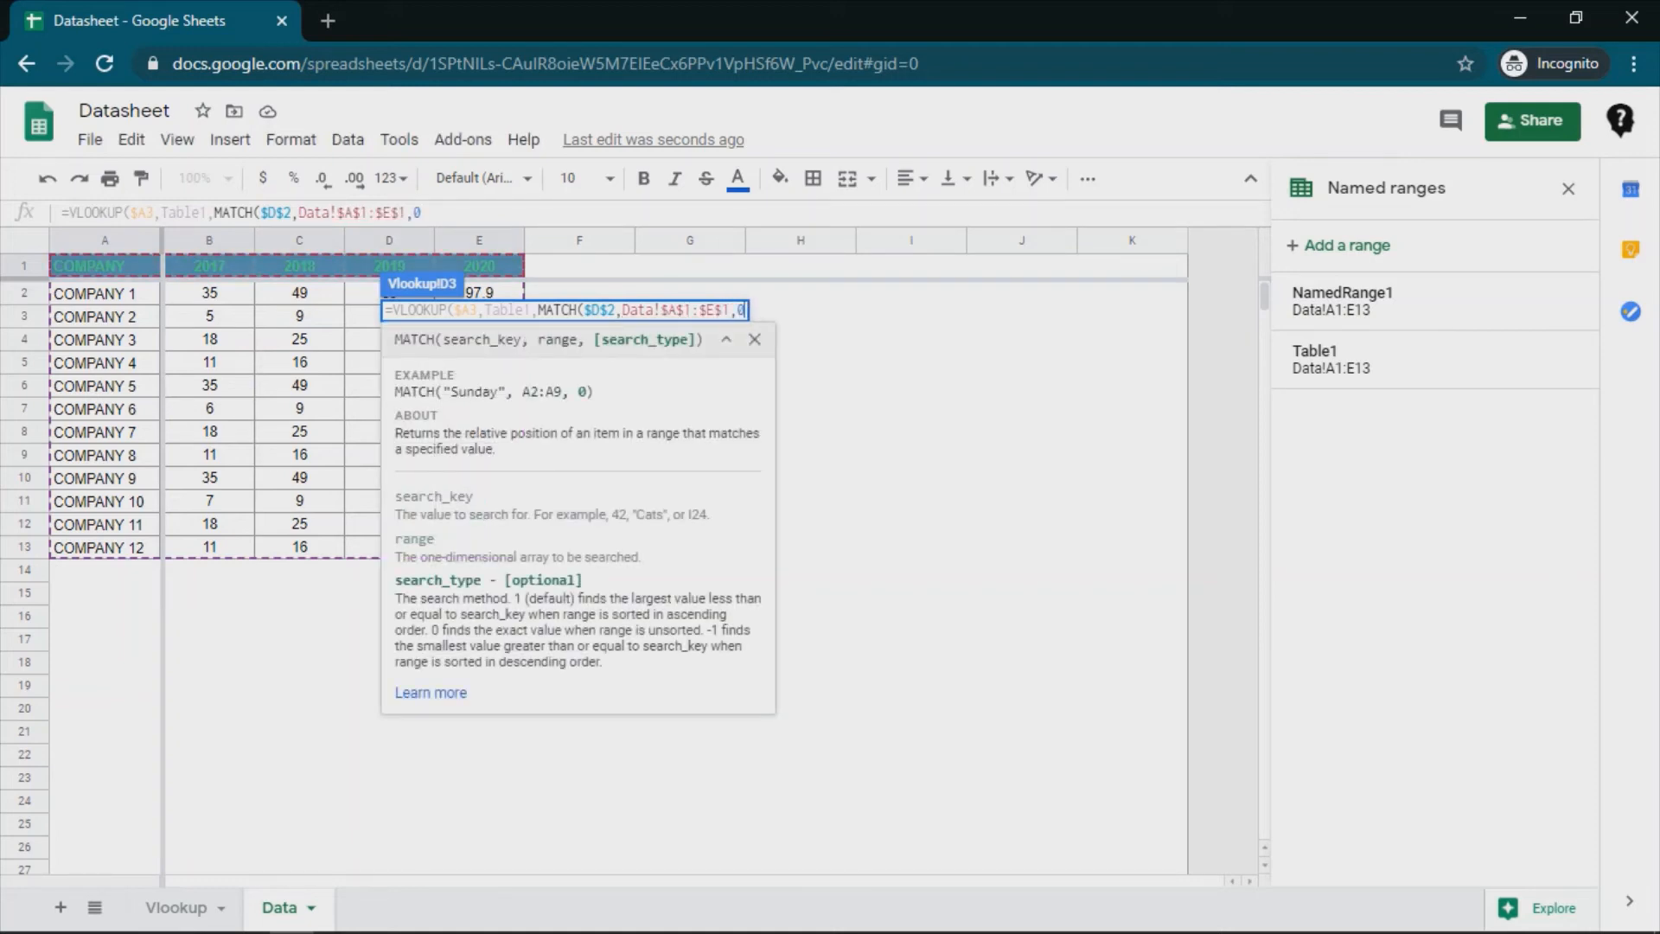
pyautogui.write(')')
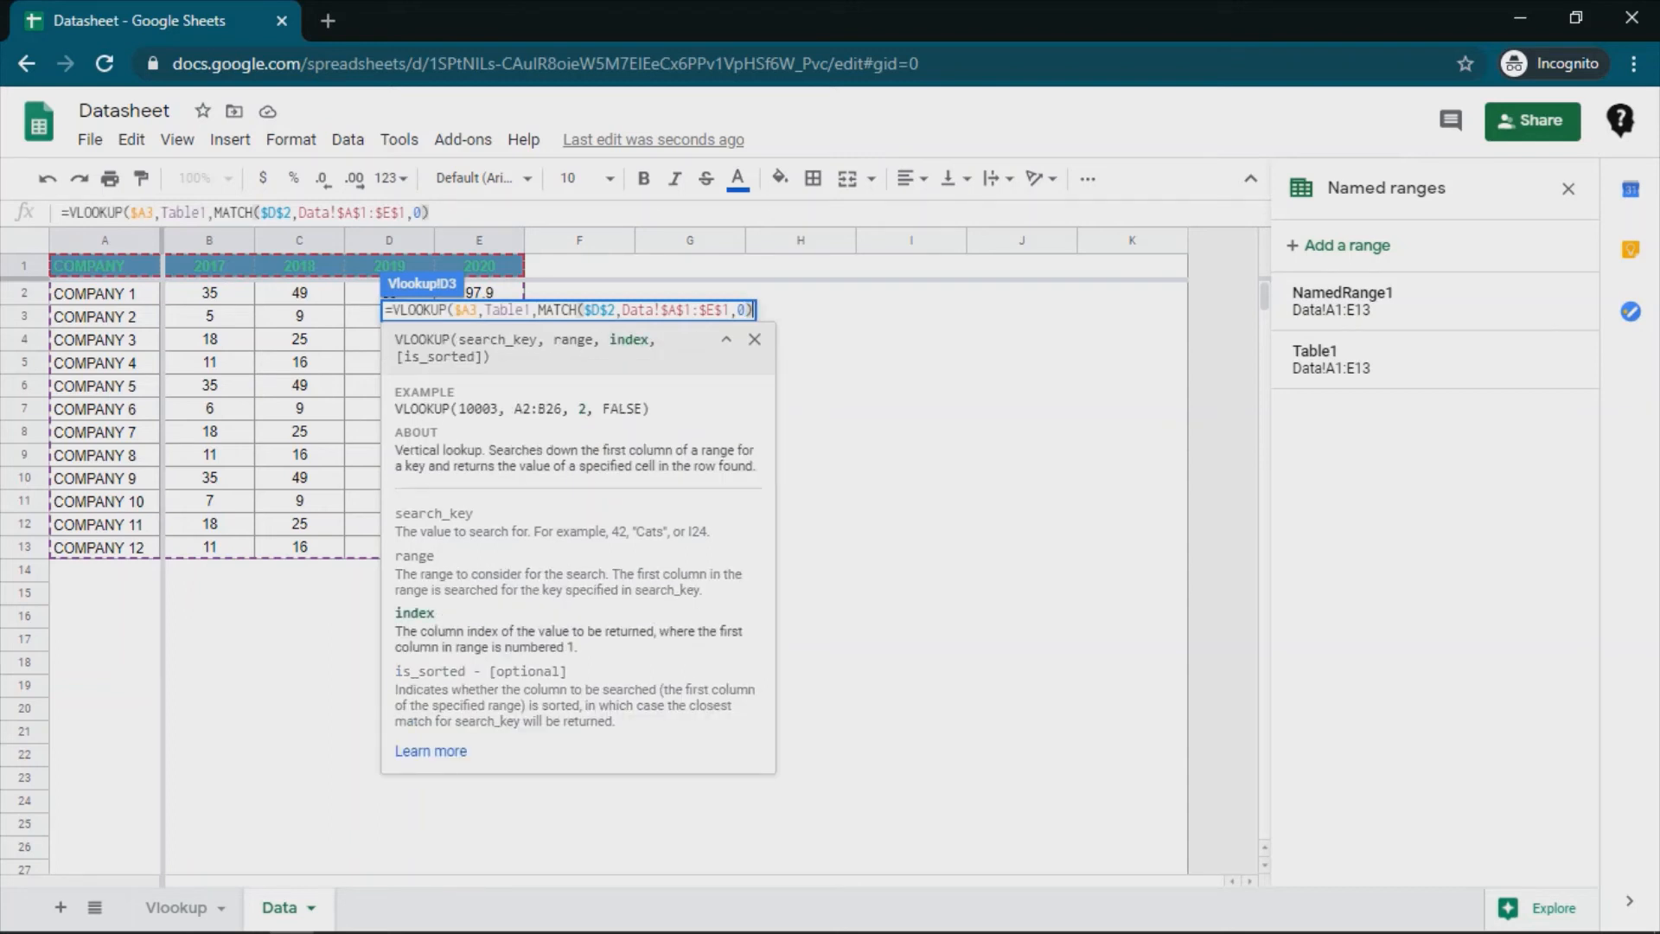
pyautogui.write(',')
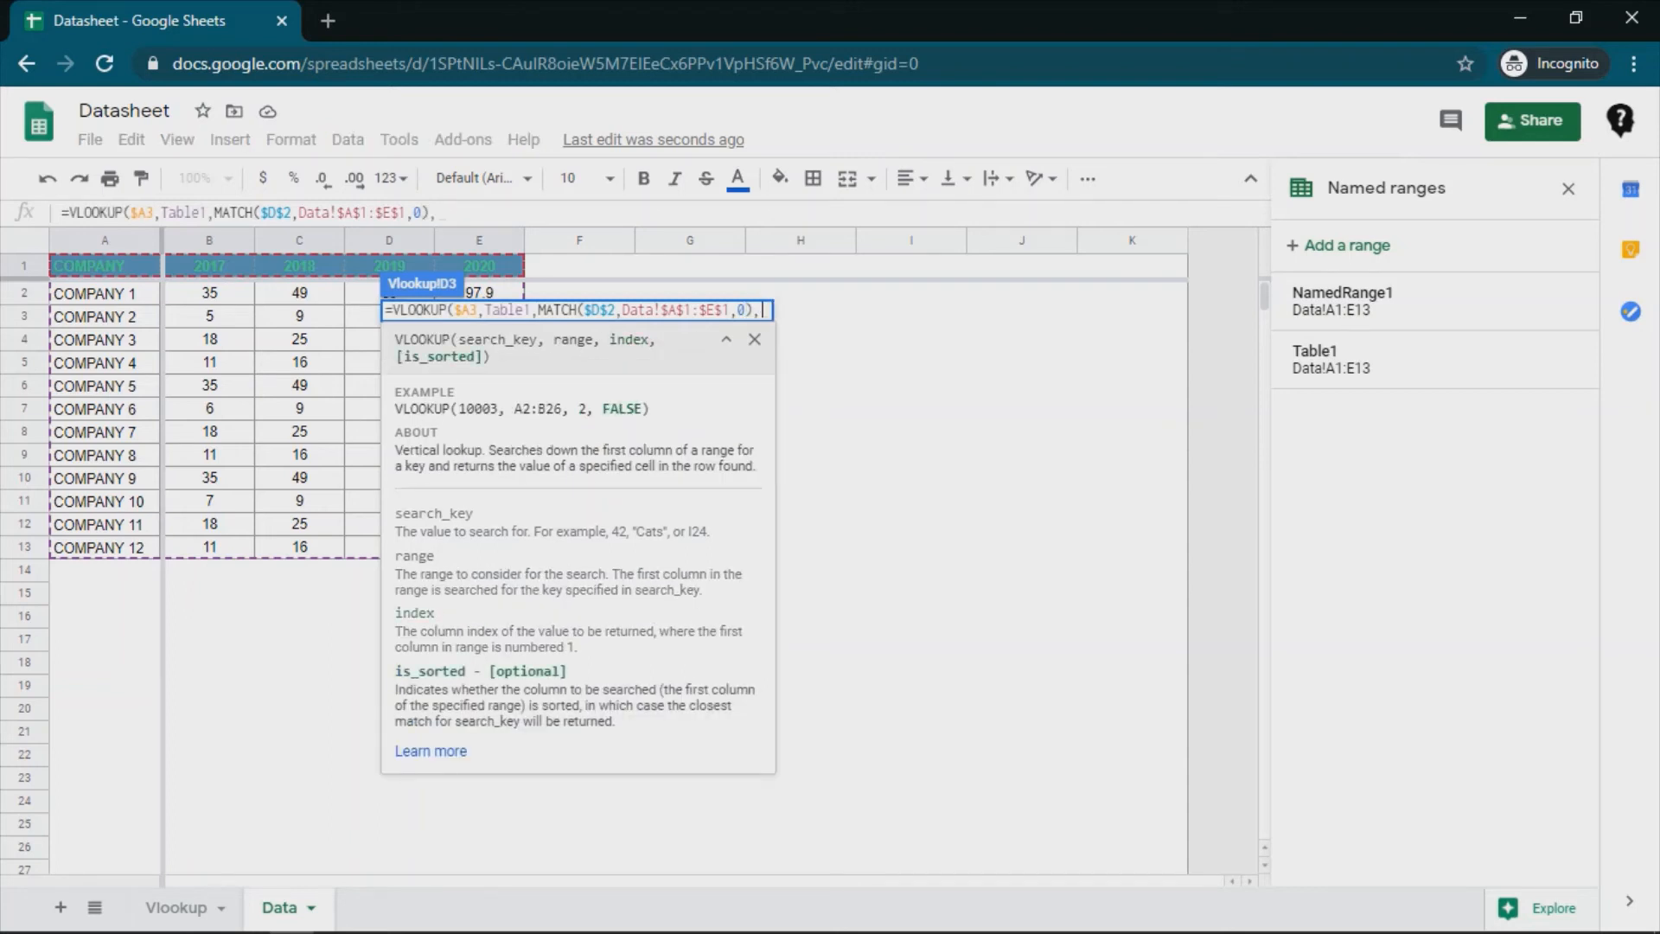
pyautogui.write('0)')
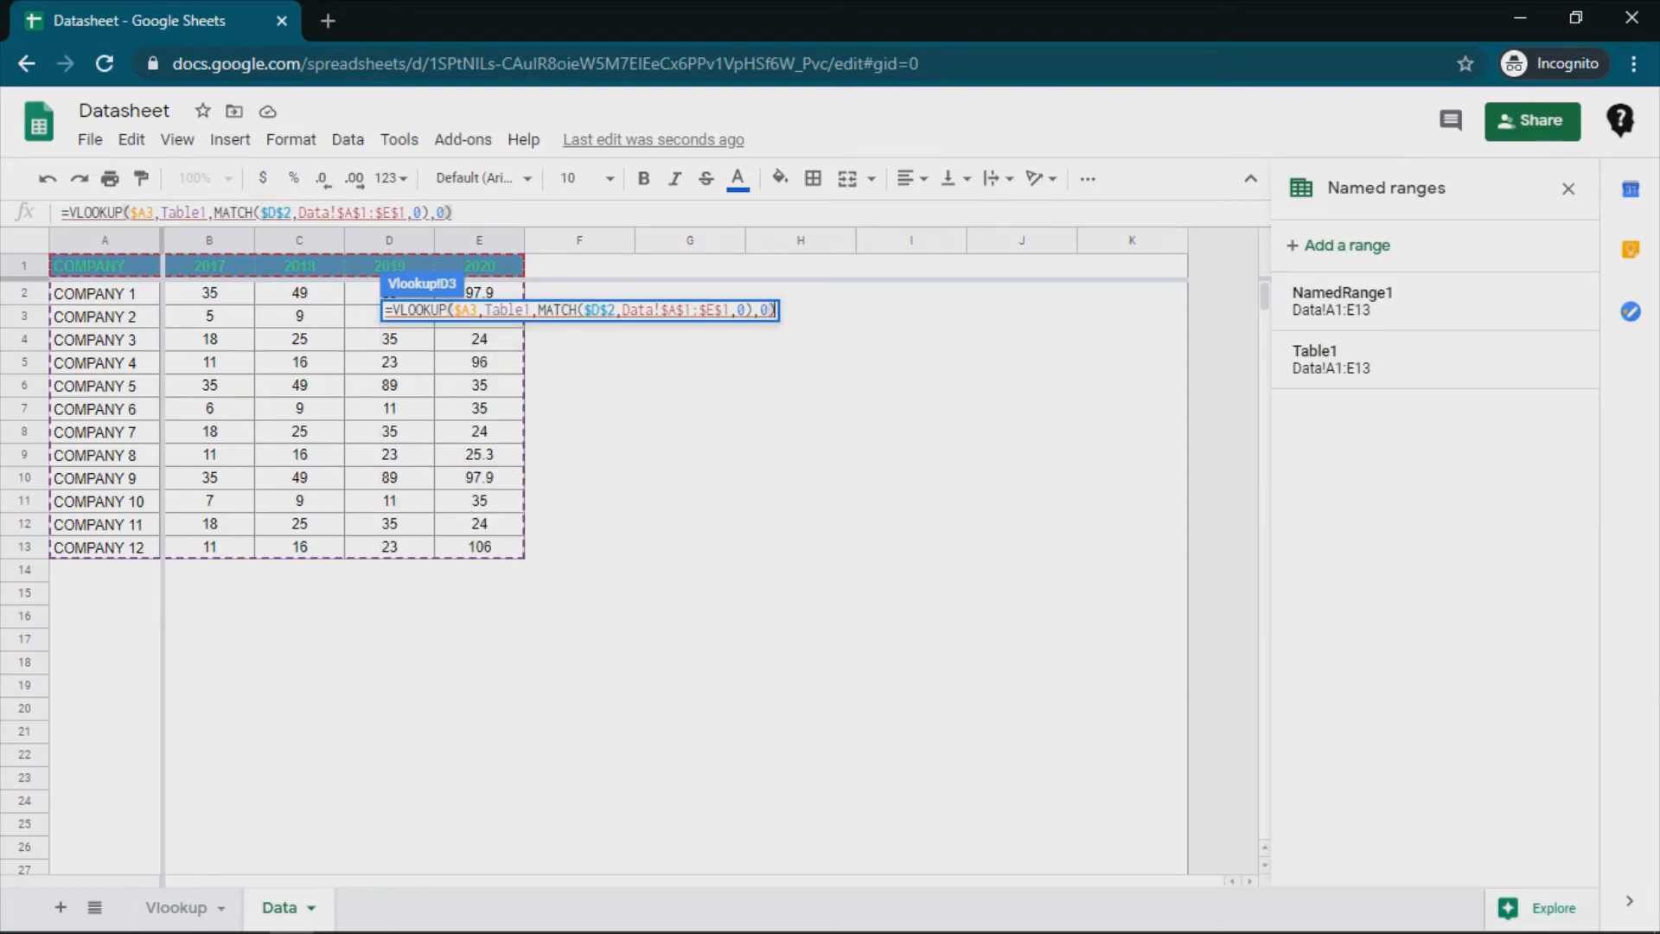
pyautogui.press('Return')
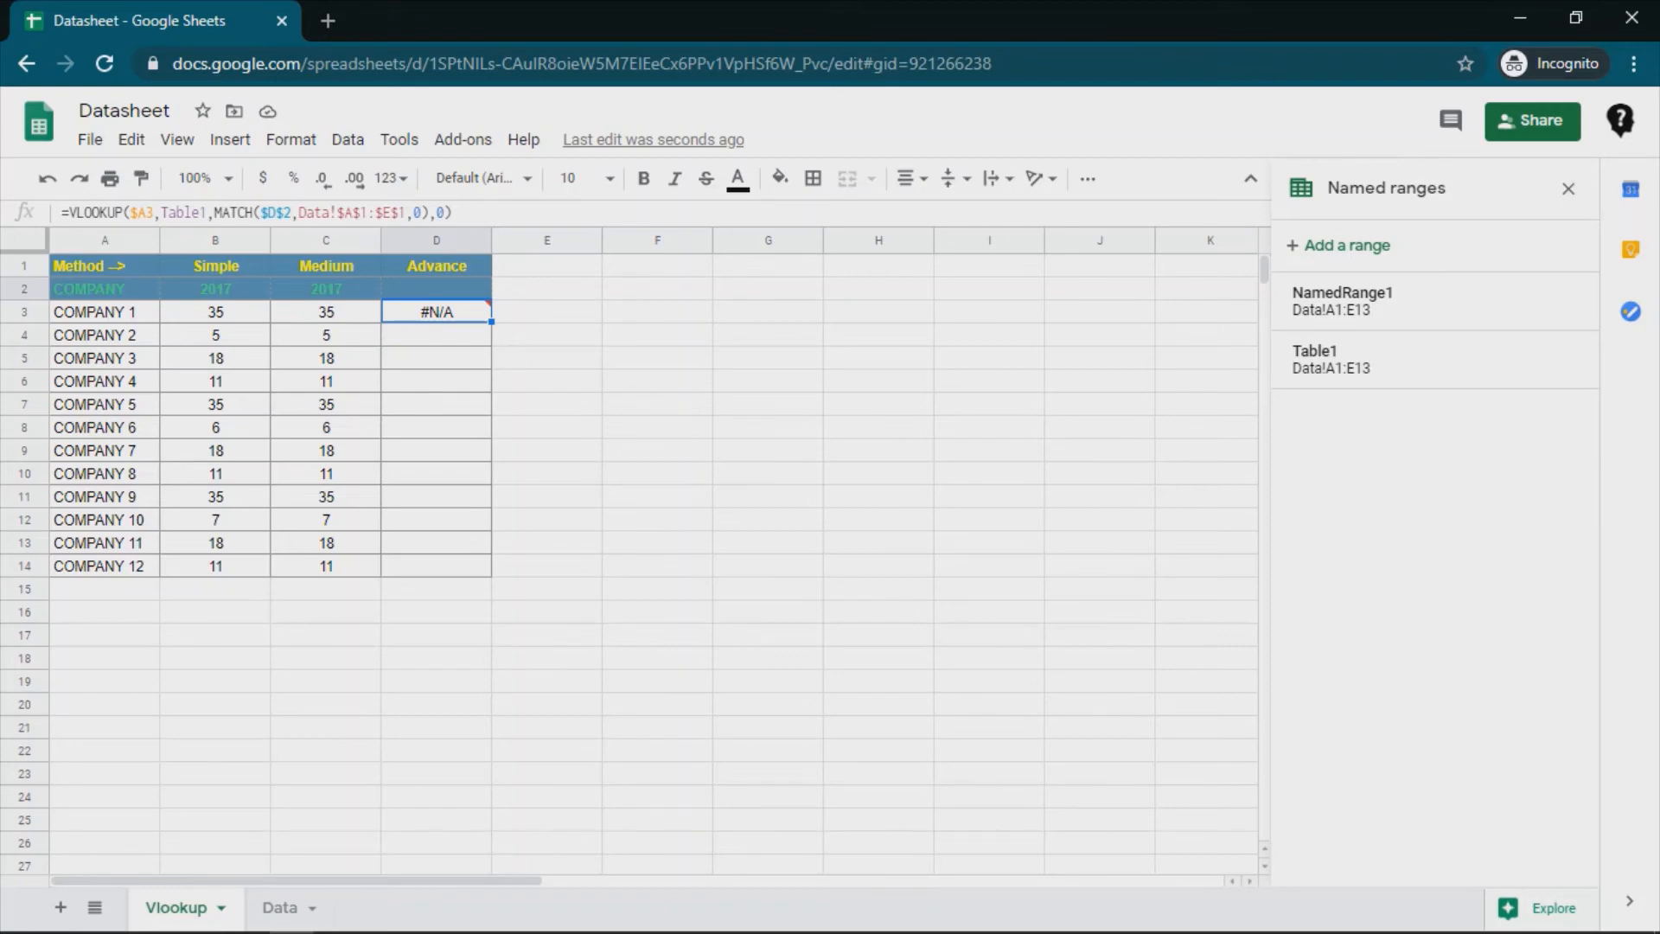
# - Check the year headers on the Data sheet and enter 2017 in cell D2 of the Vlookup sheet
pyautogui.click(280, 908)
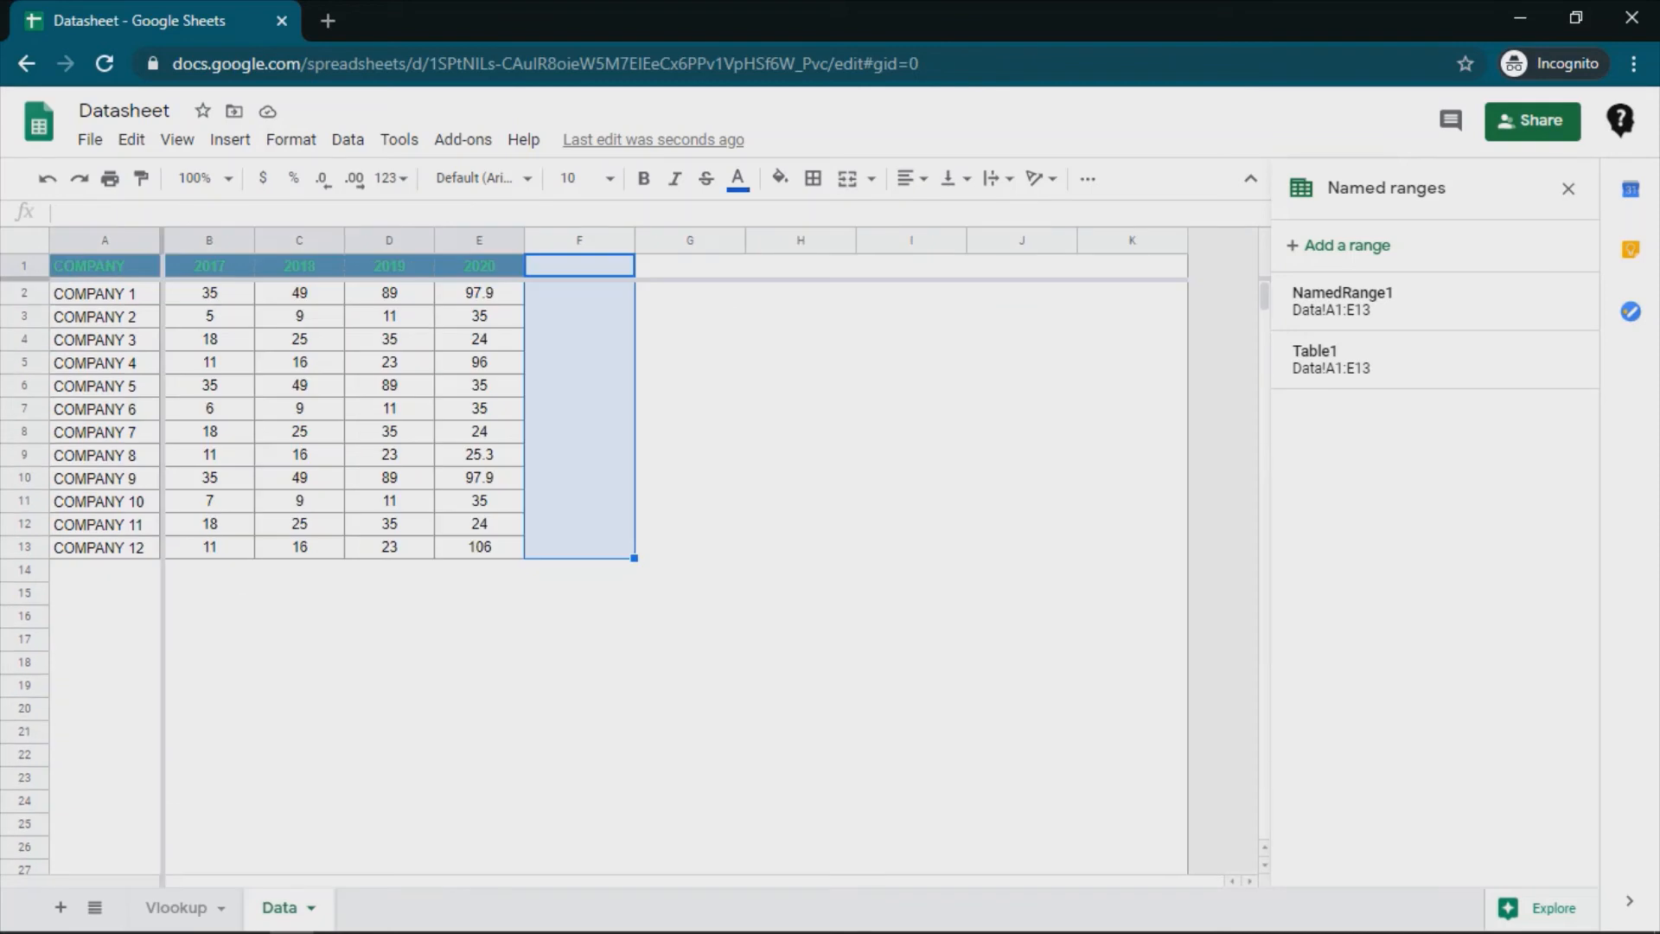
pyautogui.click(177, 908)
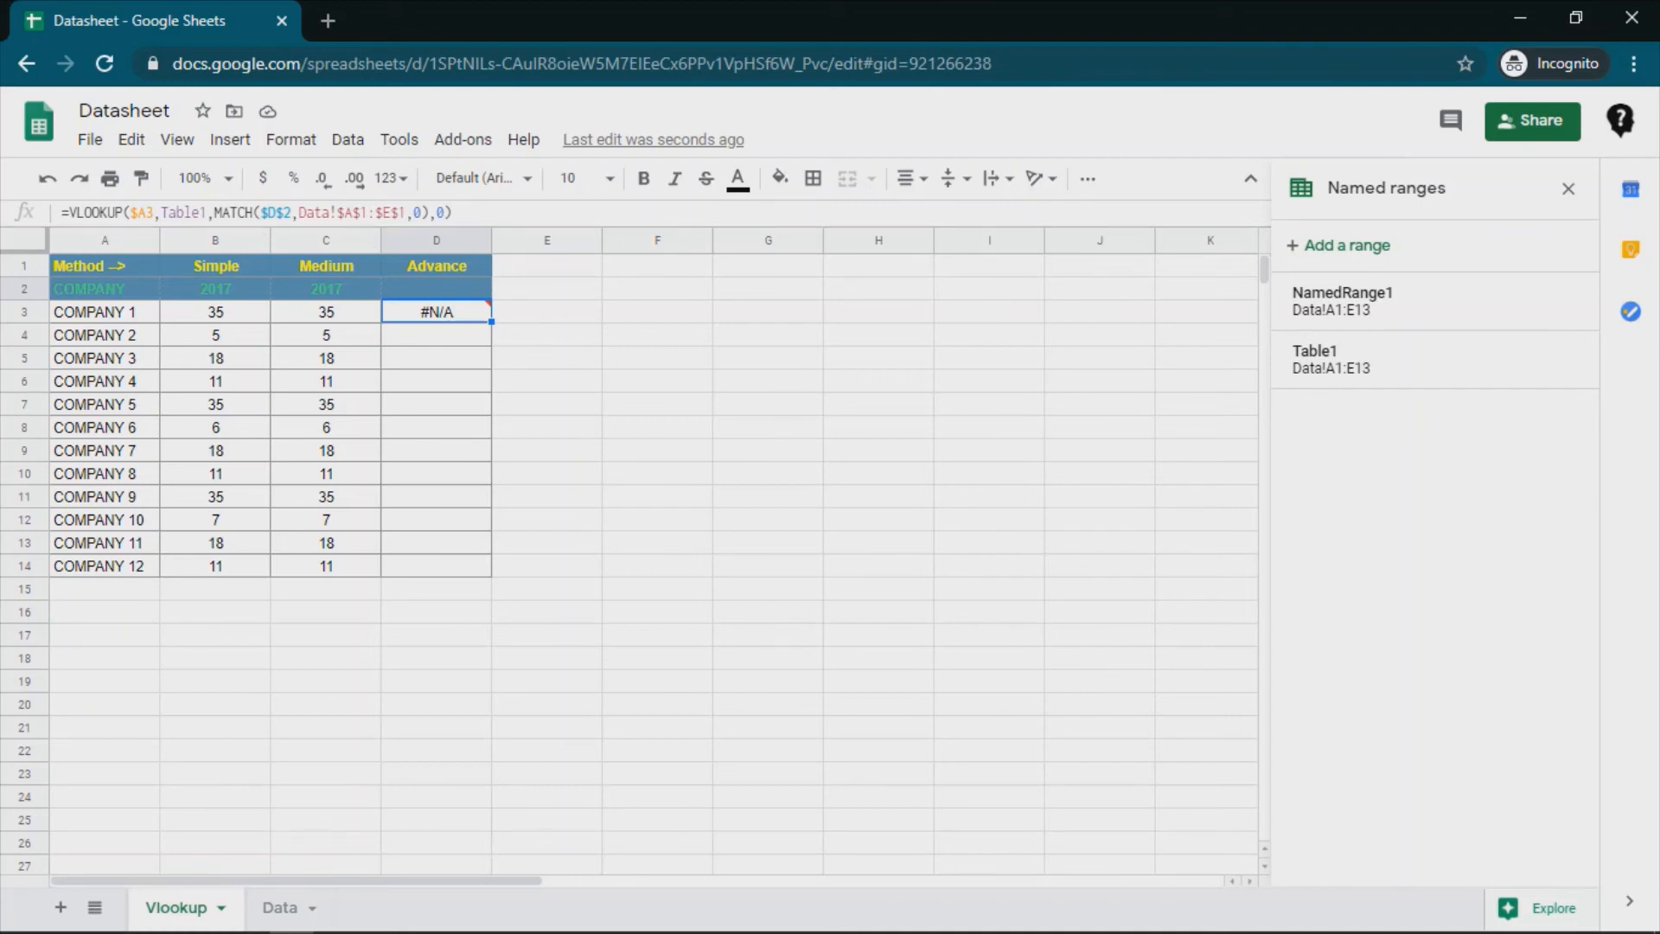
pyautogui.click(437, 288)
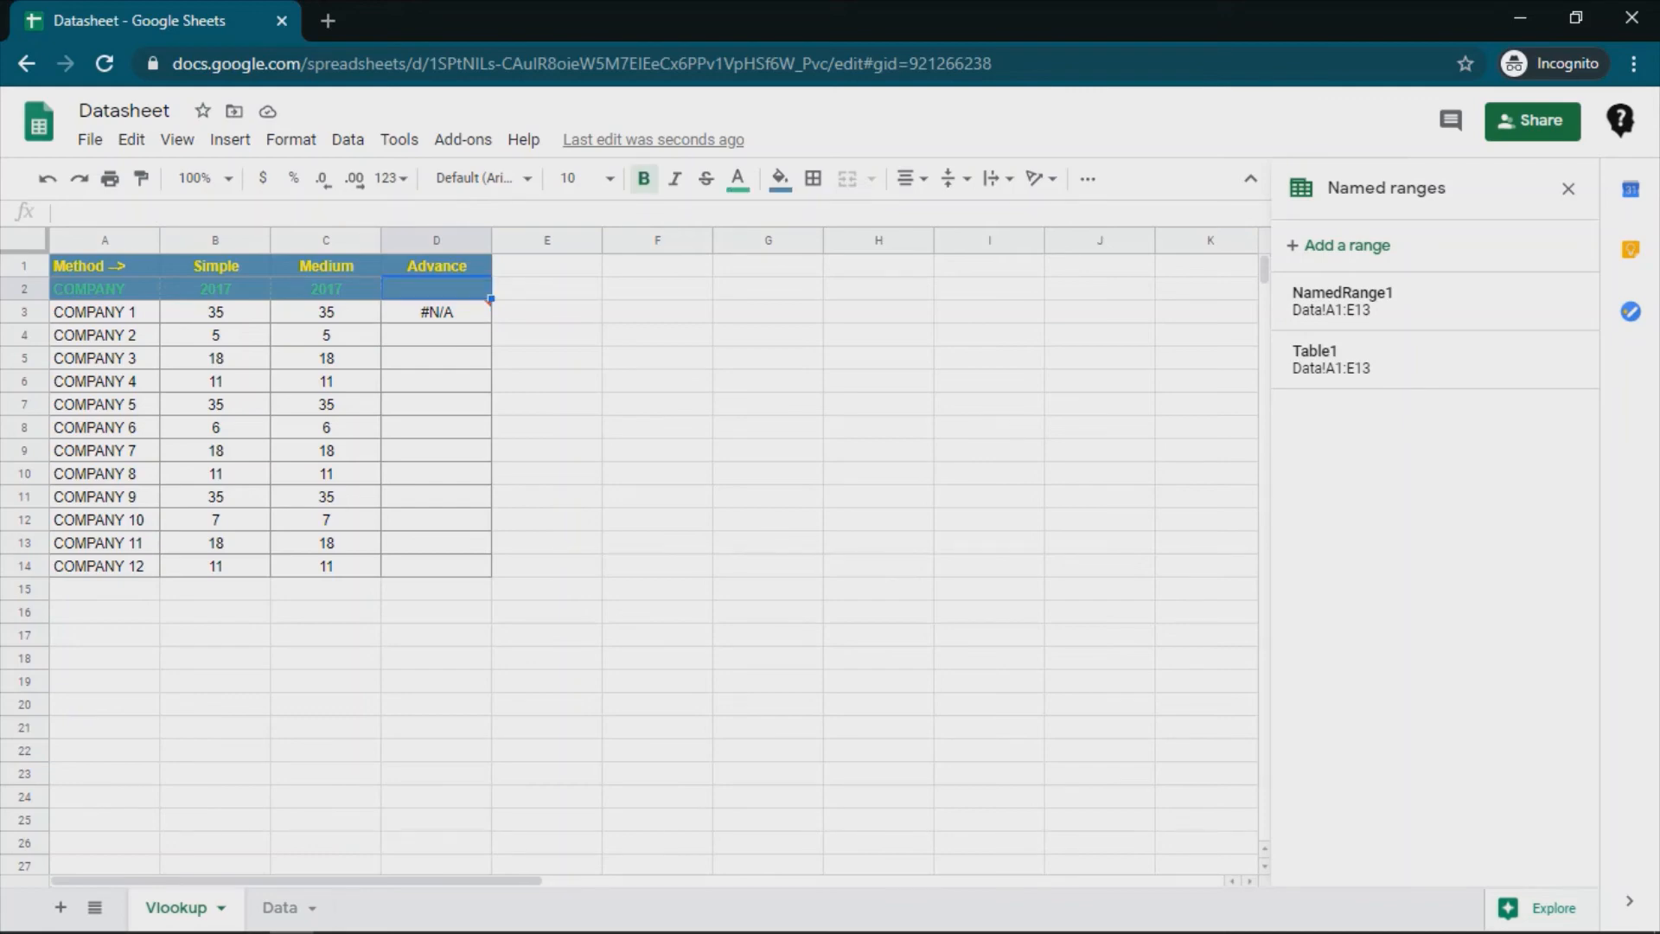
pyautogui.write('2017')
pyautogui.press('Return')
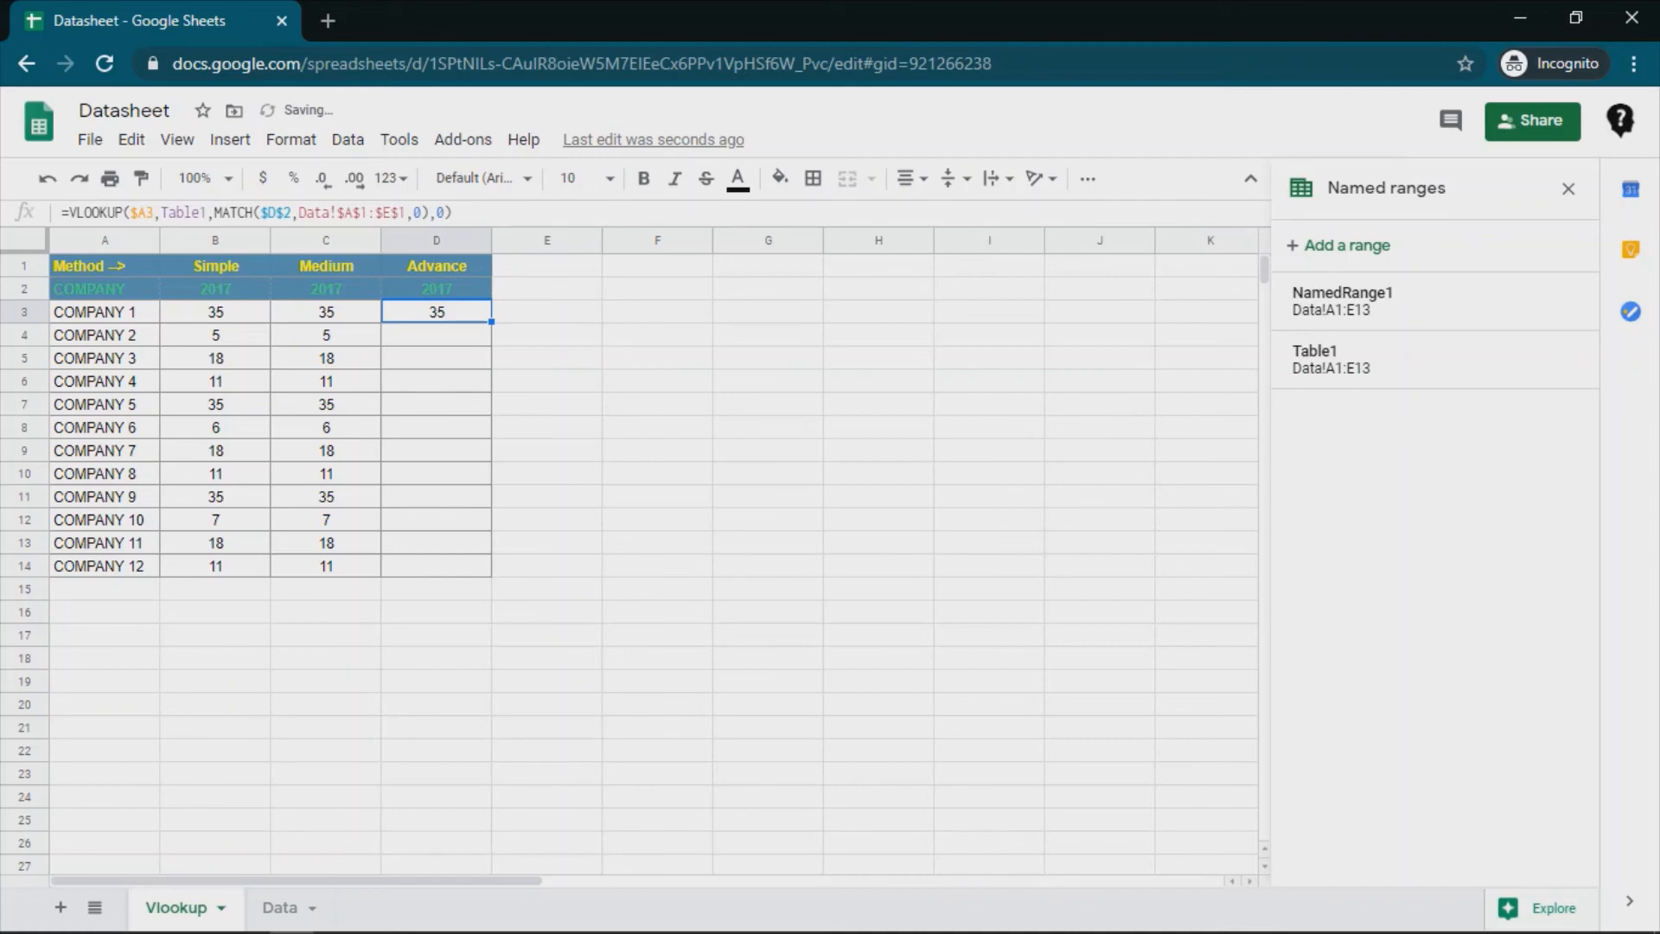
# - Fill the D3 formula down the Advance column to D15 and clear the excess formula in D15
pyautogui.moveTo(491, 322); pyautogui.dragTo(484, 589)
pyautogui.click(467, 590)
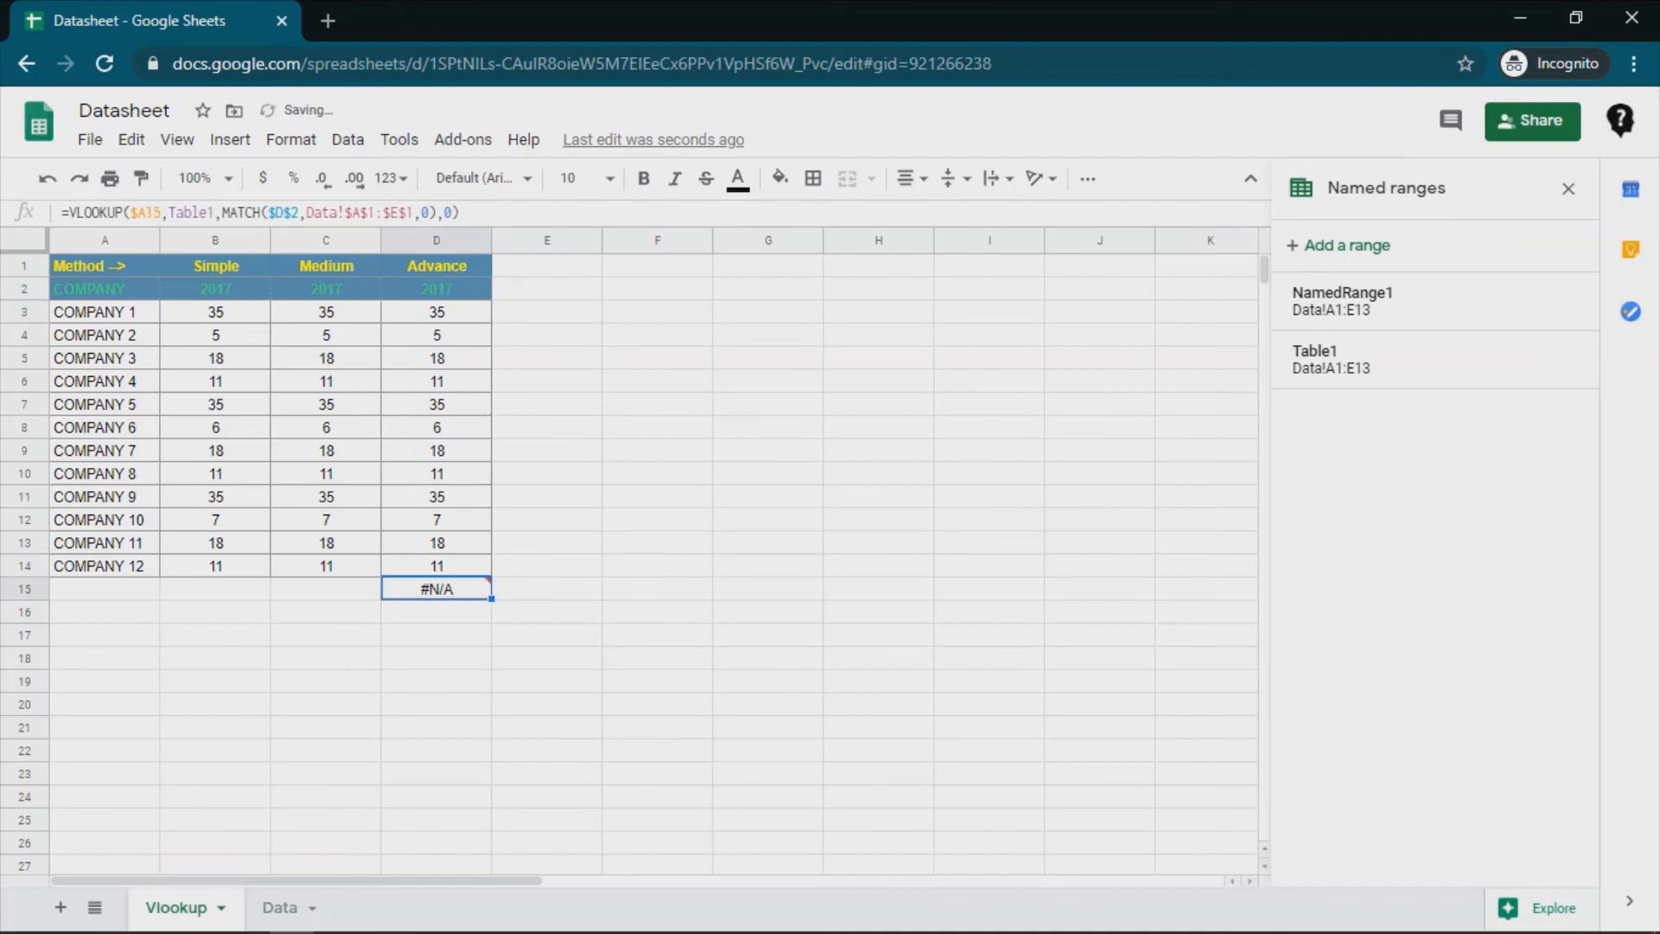
pyautogui.press('Delete')
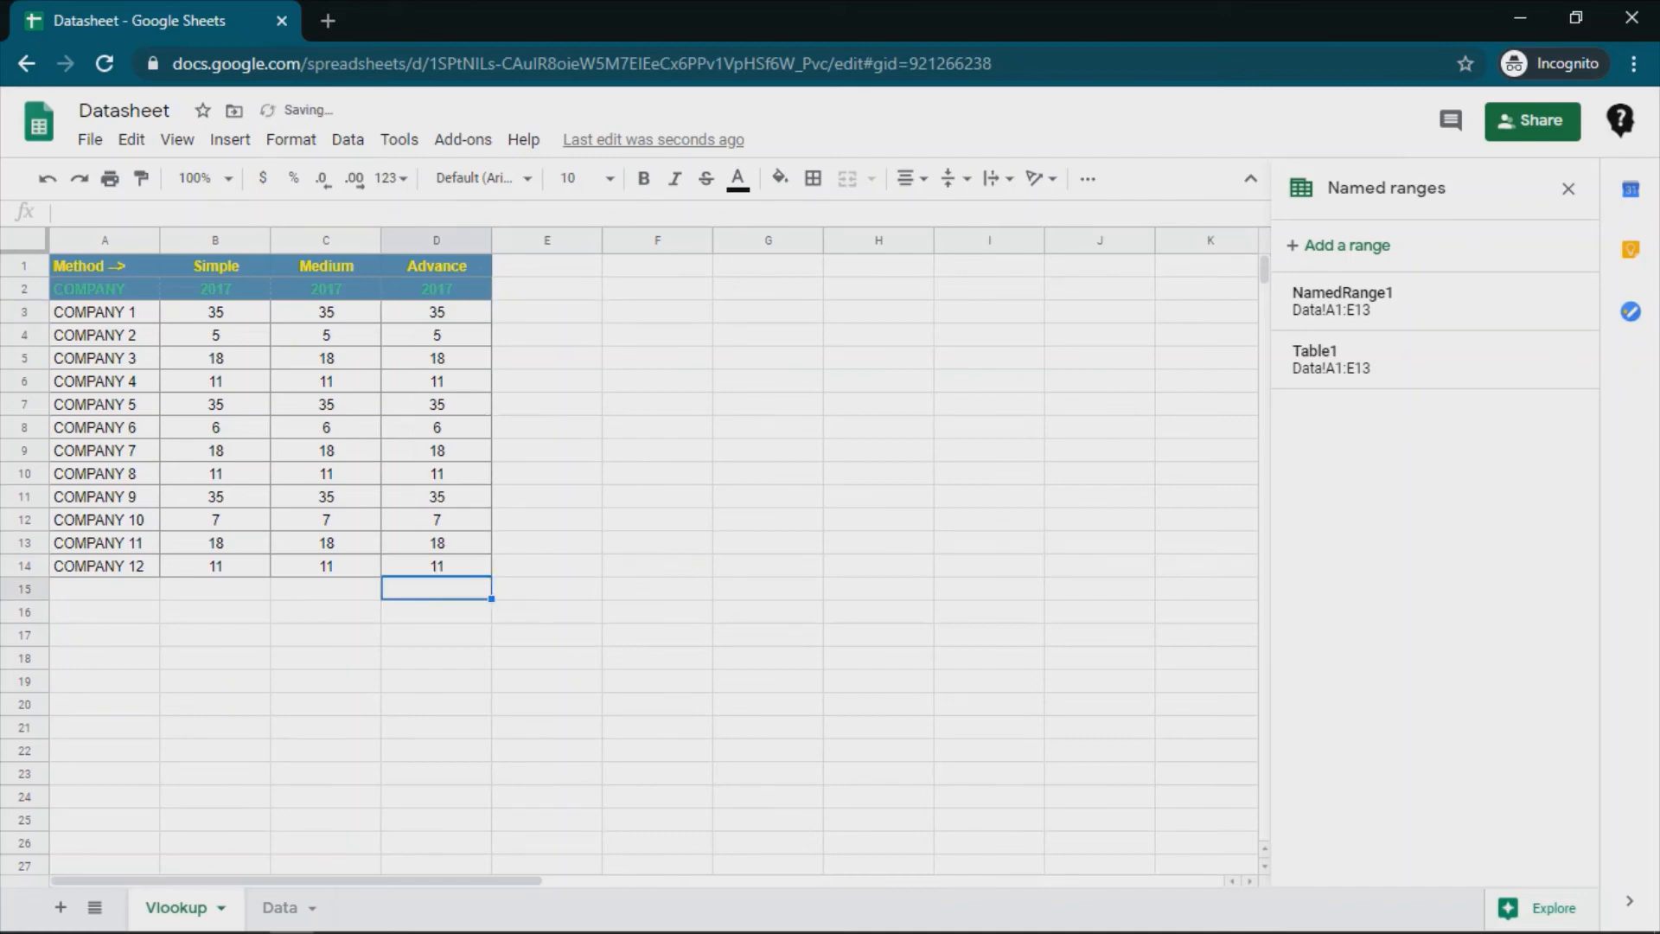
pyautogui.click(437, 288)
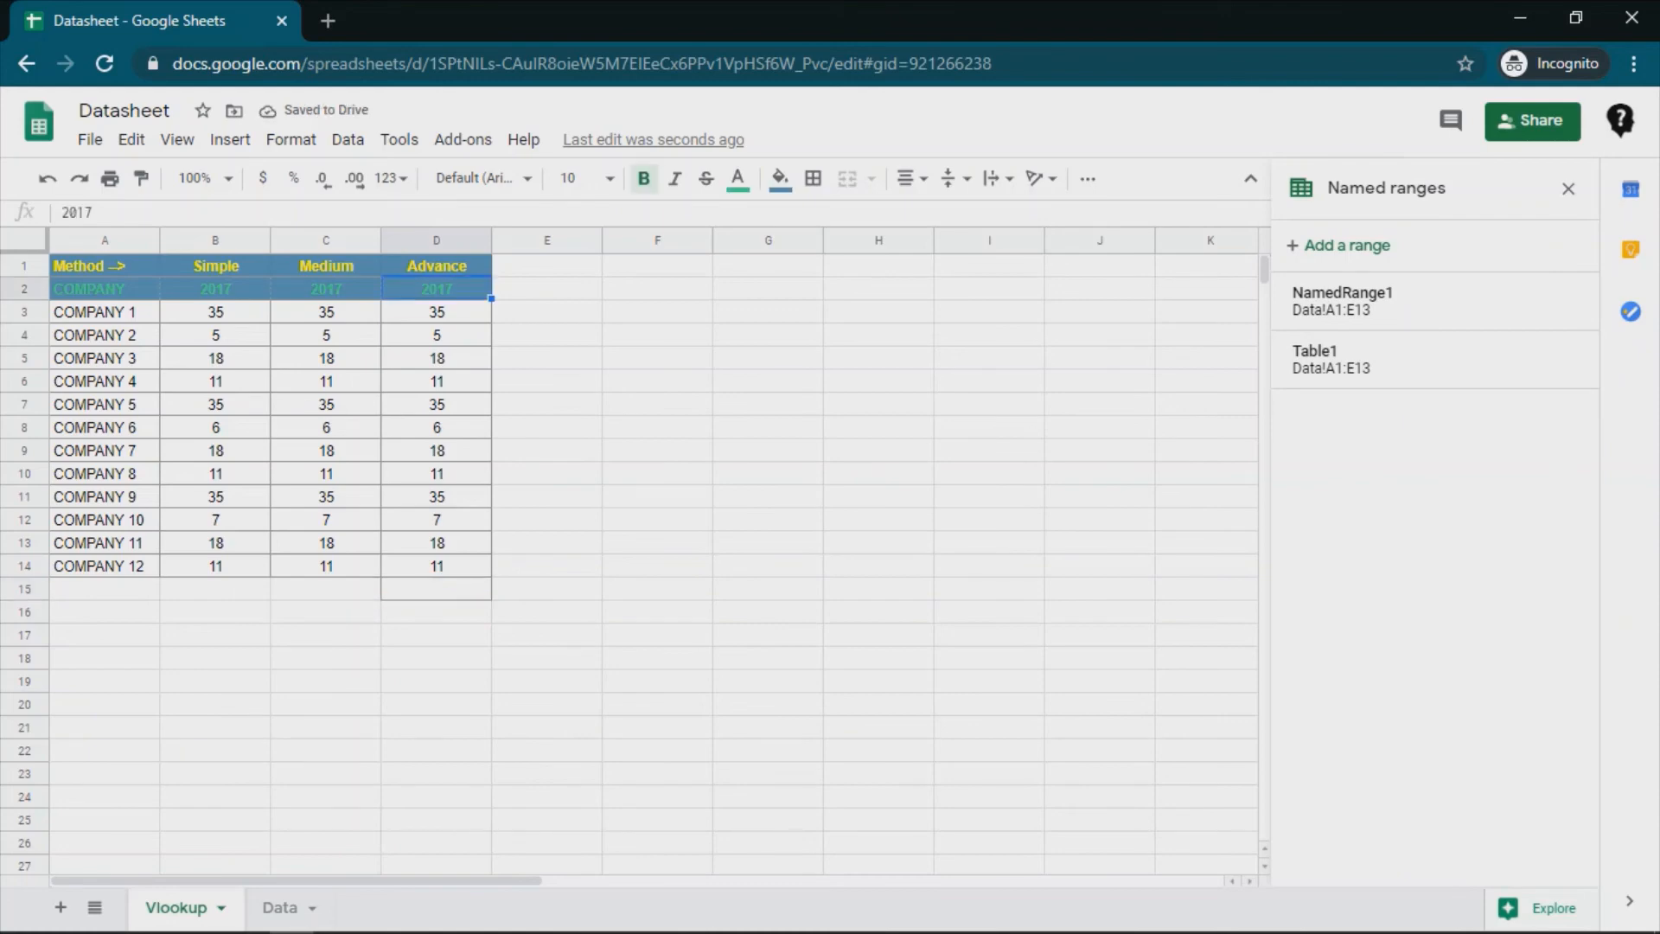
# - Check the company and year headers on the Data sheet and set the year in D2 of the Vlookup sheet to 2018
pyautogui.click(280, 907)
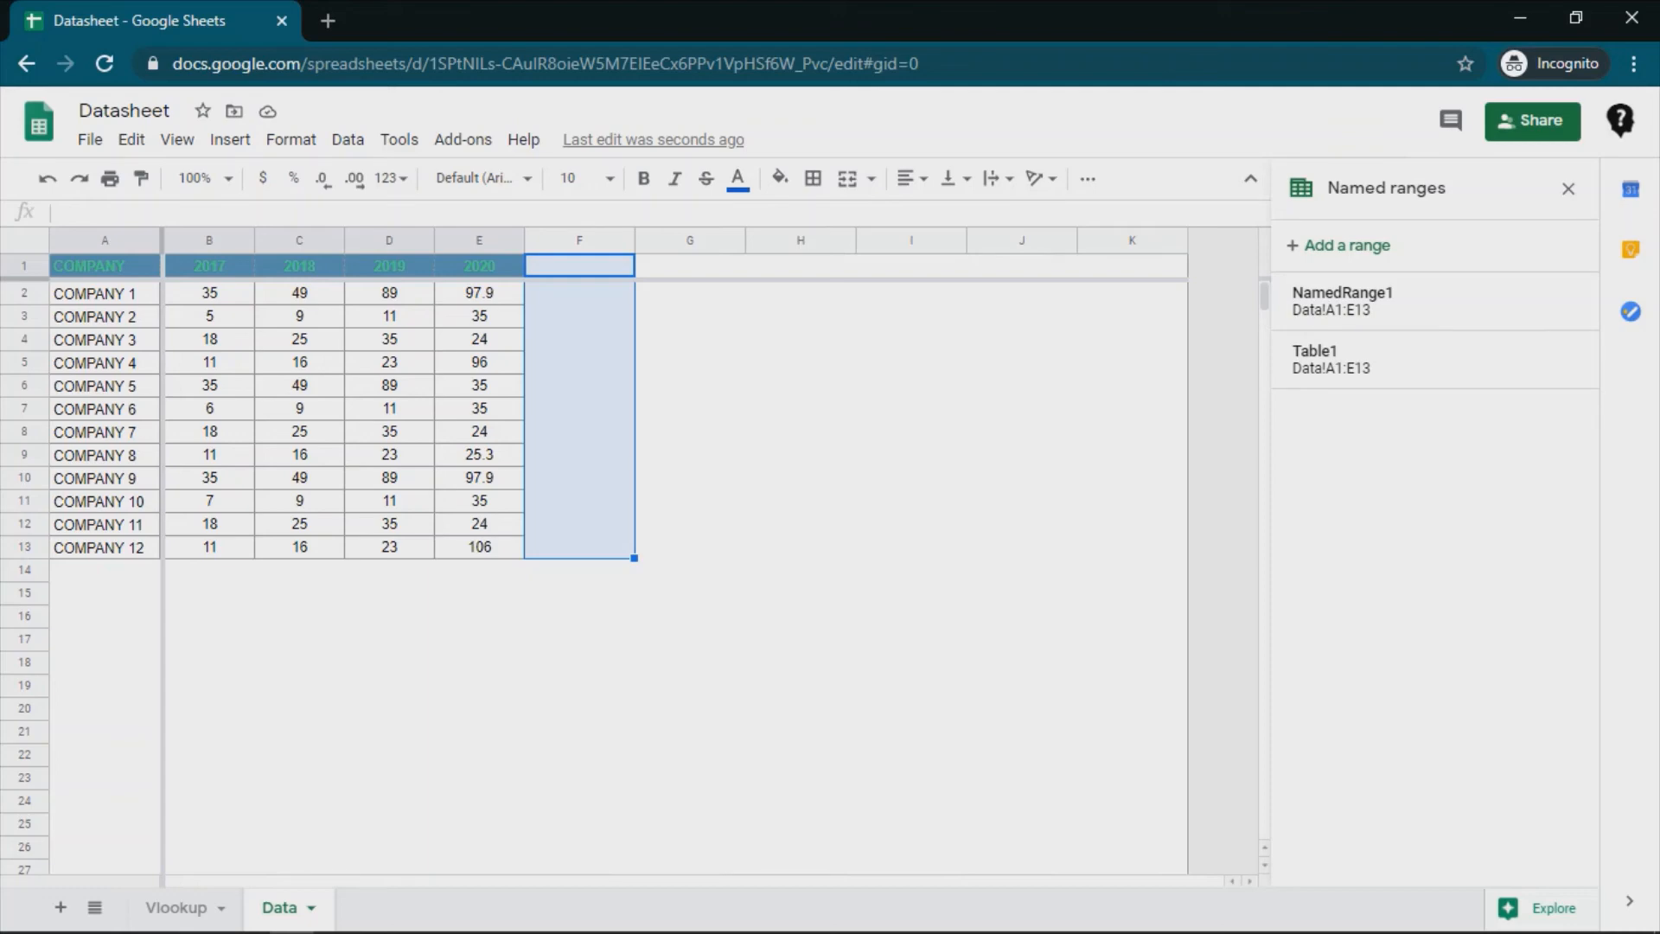
pyautogui.click(105, 267)
pyautogui.click(209, 266)
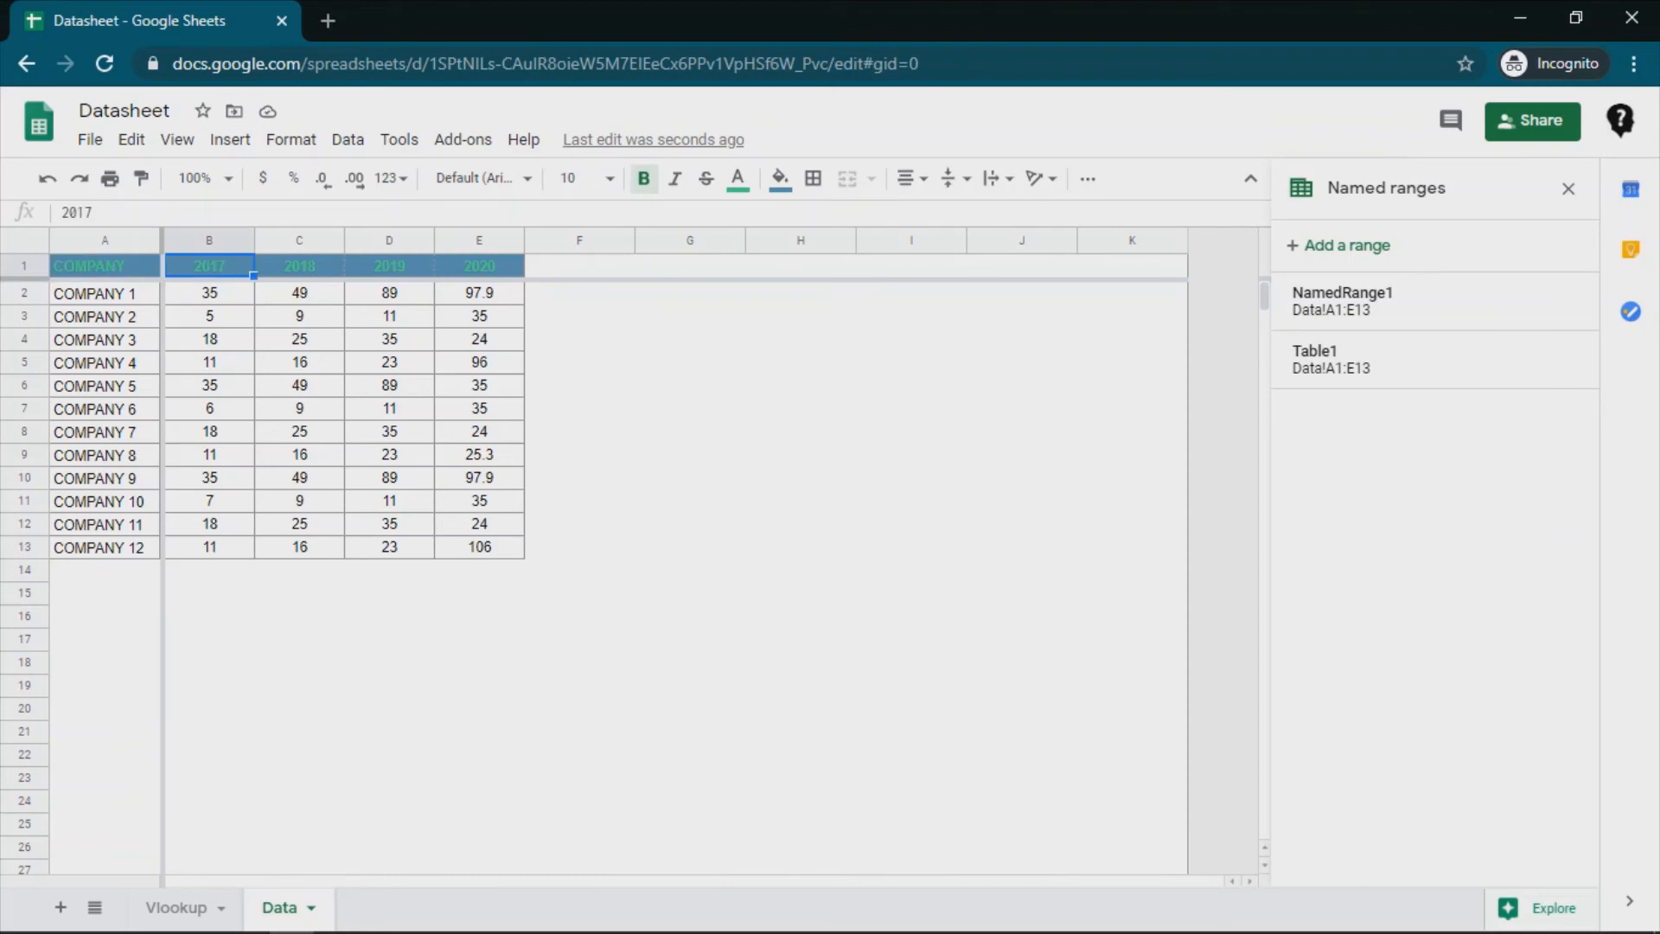
pyautogui.hotkey('ctrl', 'shift', 'pageup')
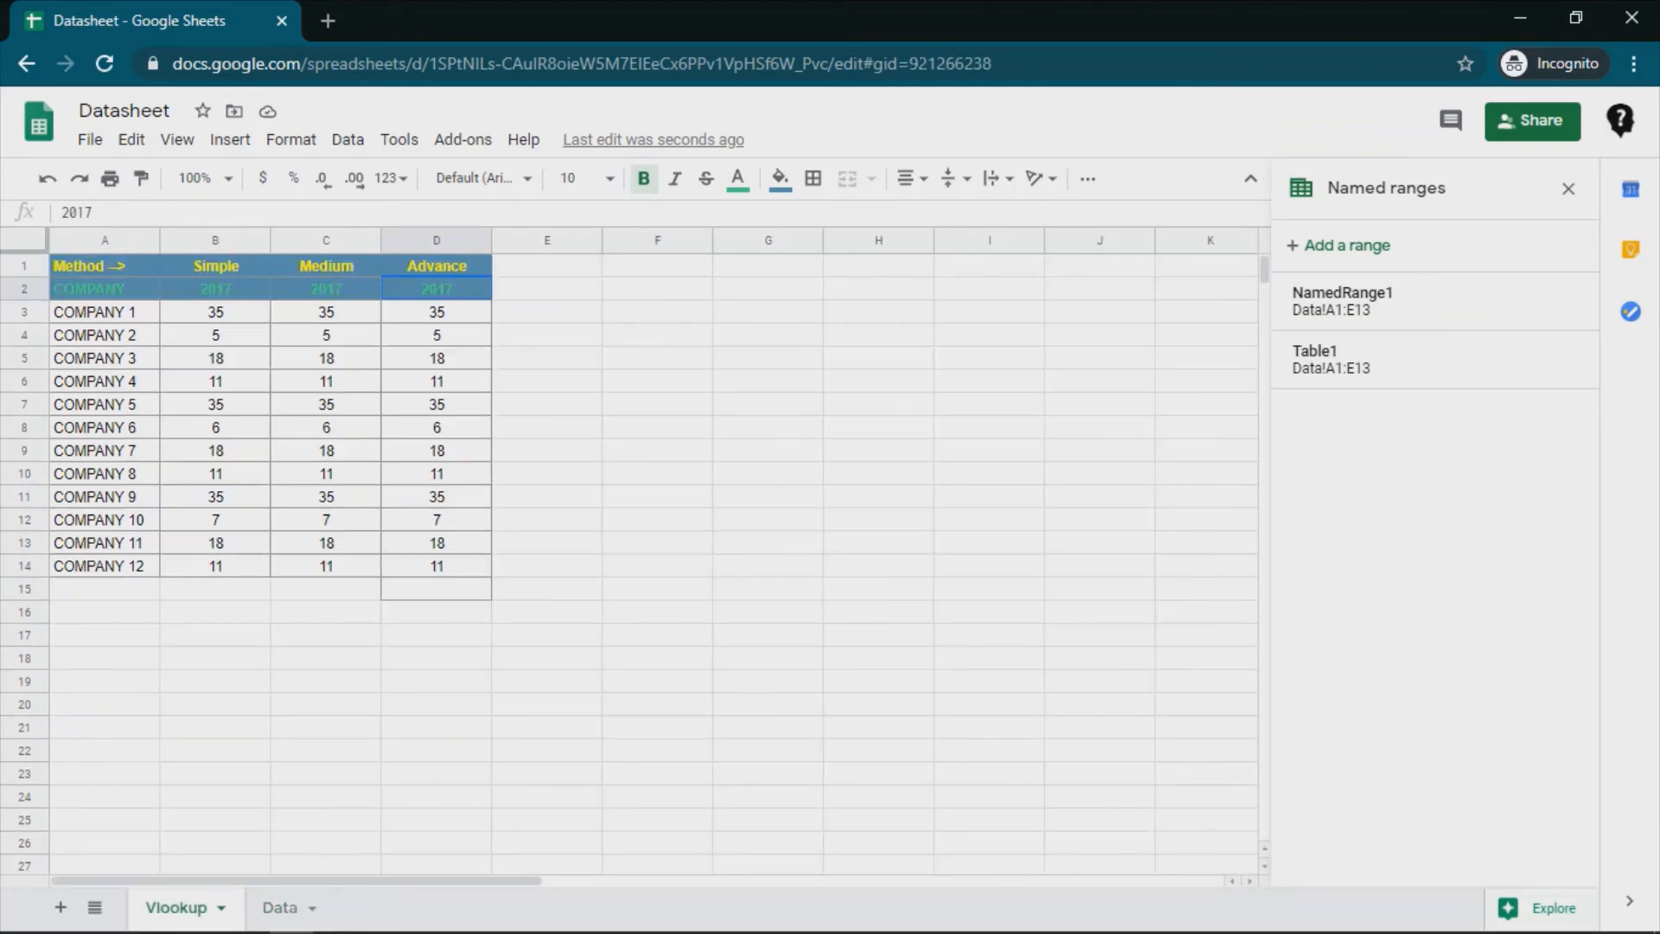
pyautogui.write('2018')
pyautogui.press('Return')
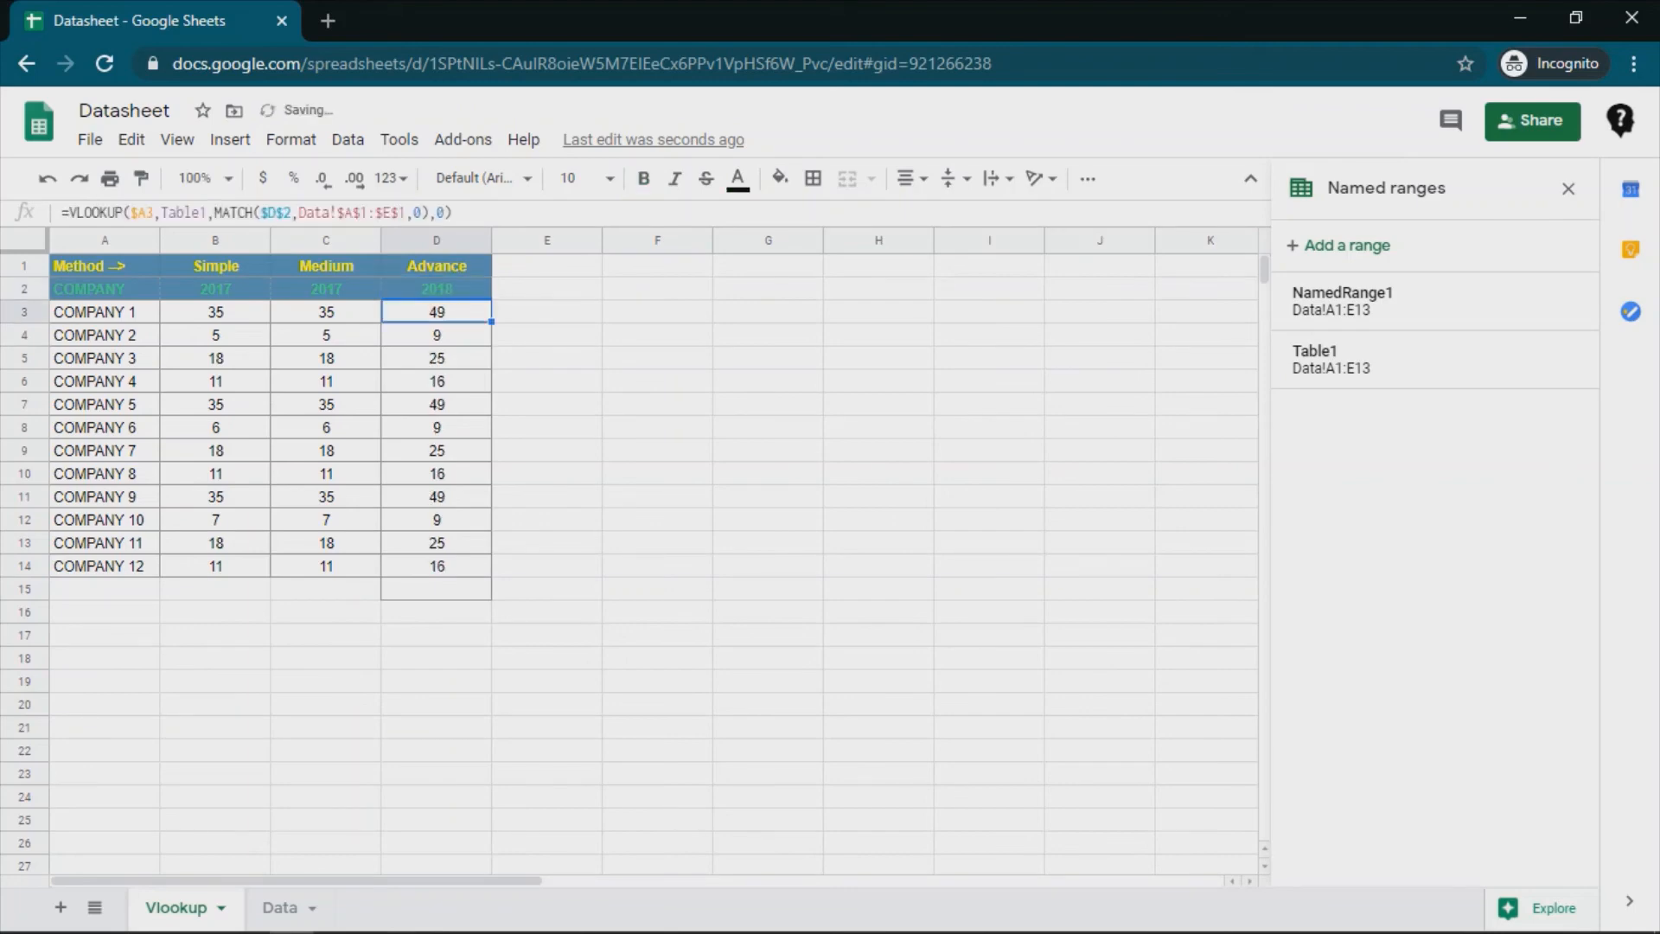
# - Compare the Advance column's result for COMPANY 3 with its 2018 value on the Data sheet
pyautogui.hotkey('ctrl', 'Down')
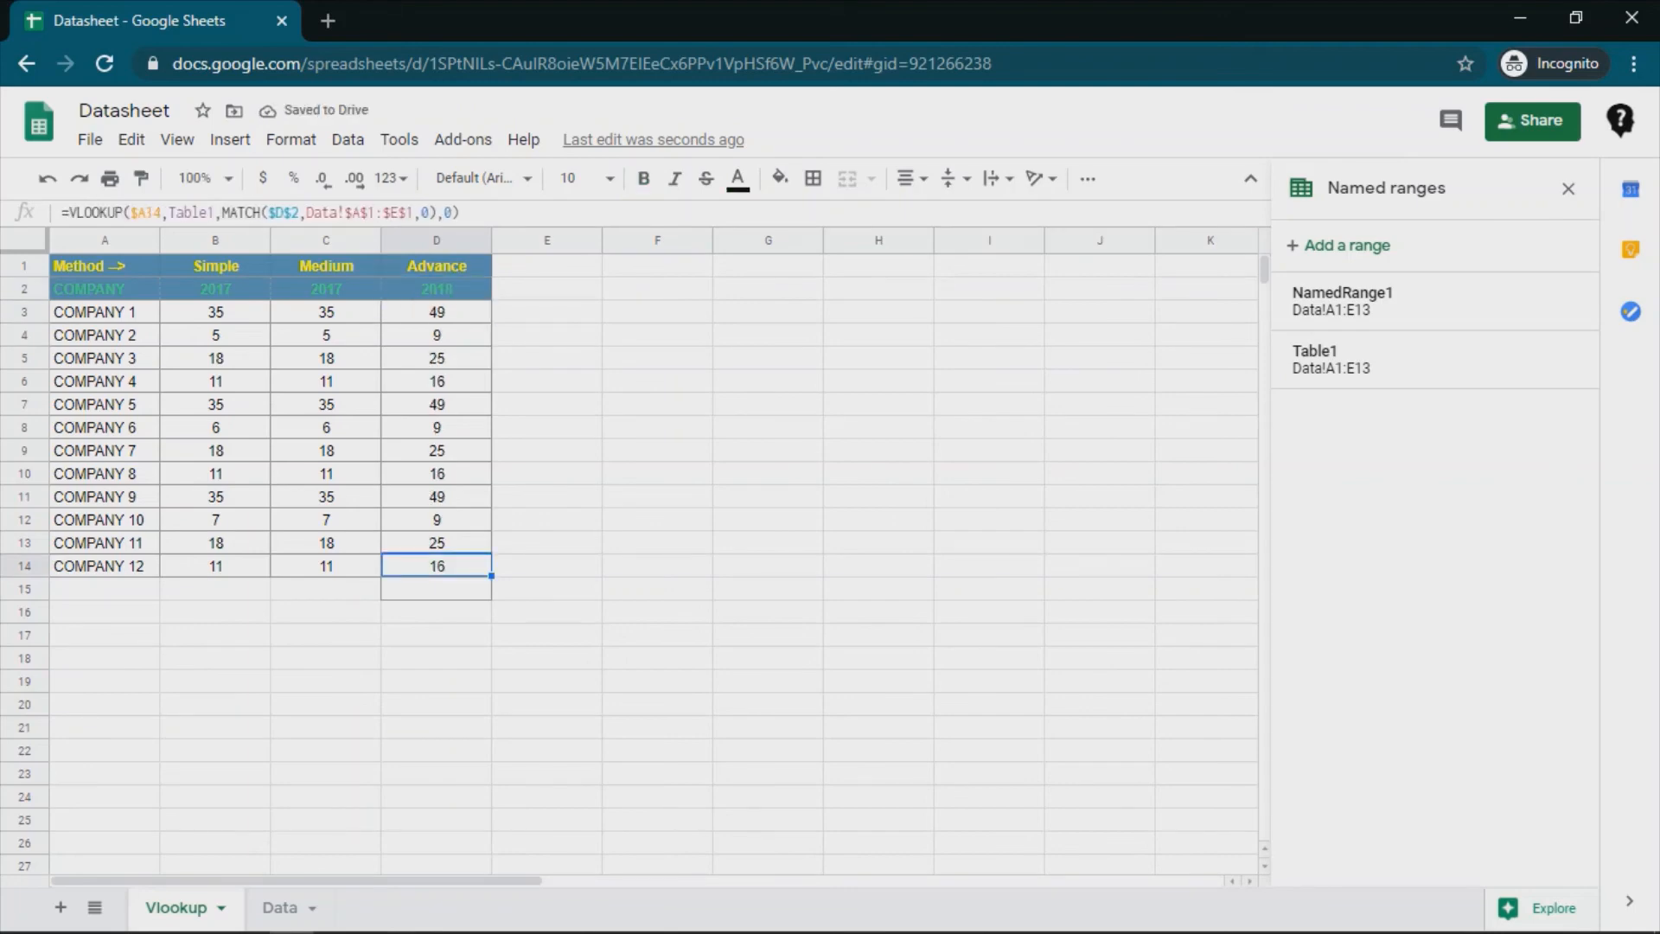
pyautogui.hotkey('ctrl', 'Up')
pyautogui.press('Down')
pyautogui.press('Down')
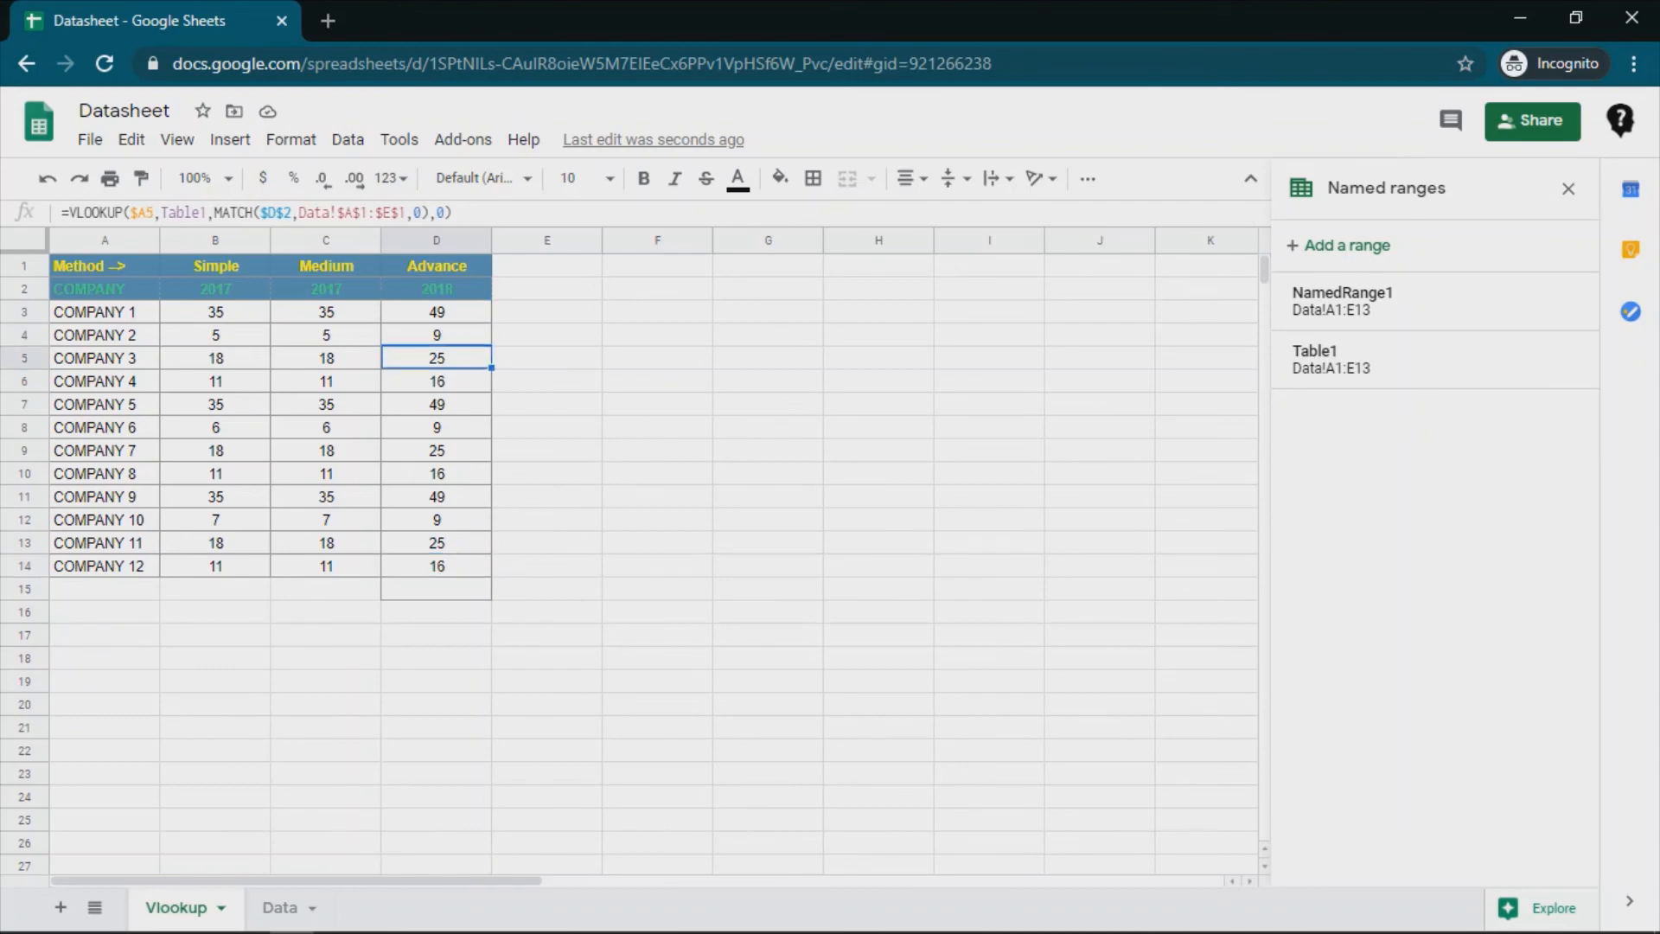
pyautogui.hotkey('ctrl', 'shift', 'pagedown')
pyautogui.press('Right')
pyautogui.press('Down')
pyautogui.press('Down')
pyautogui.press('Down')
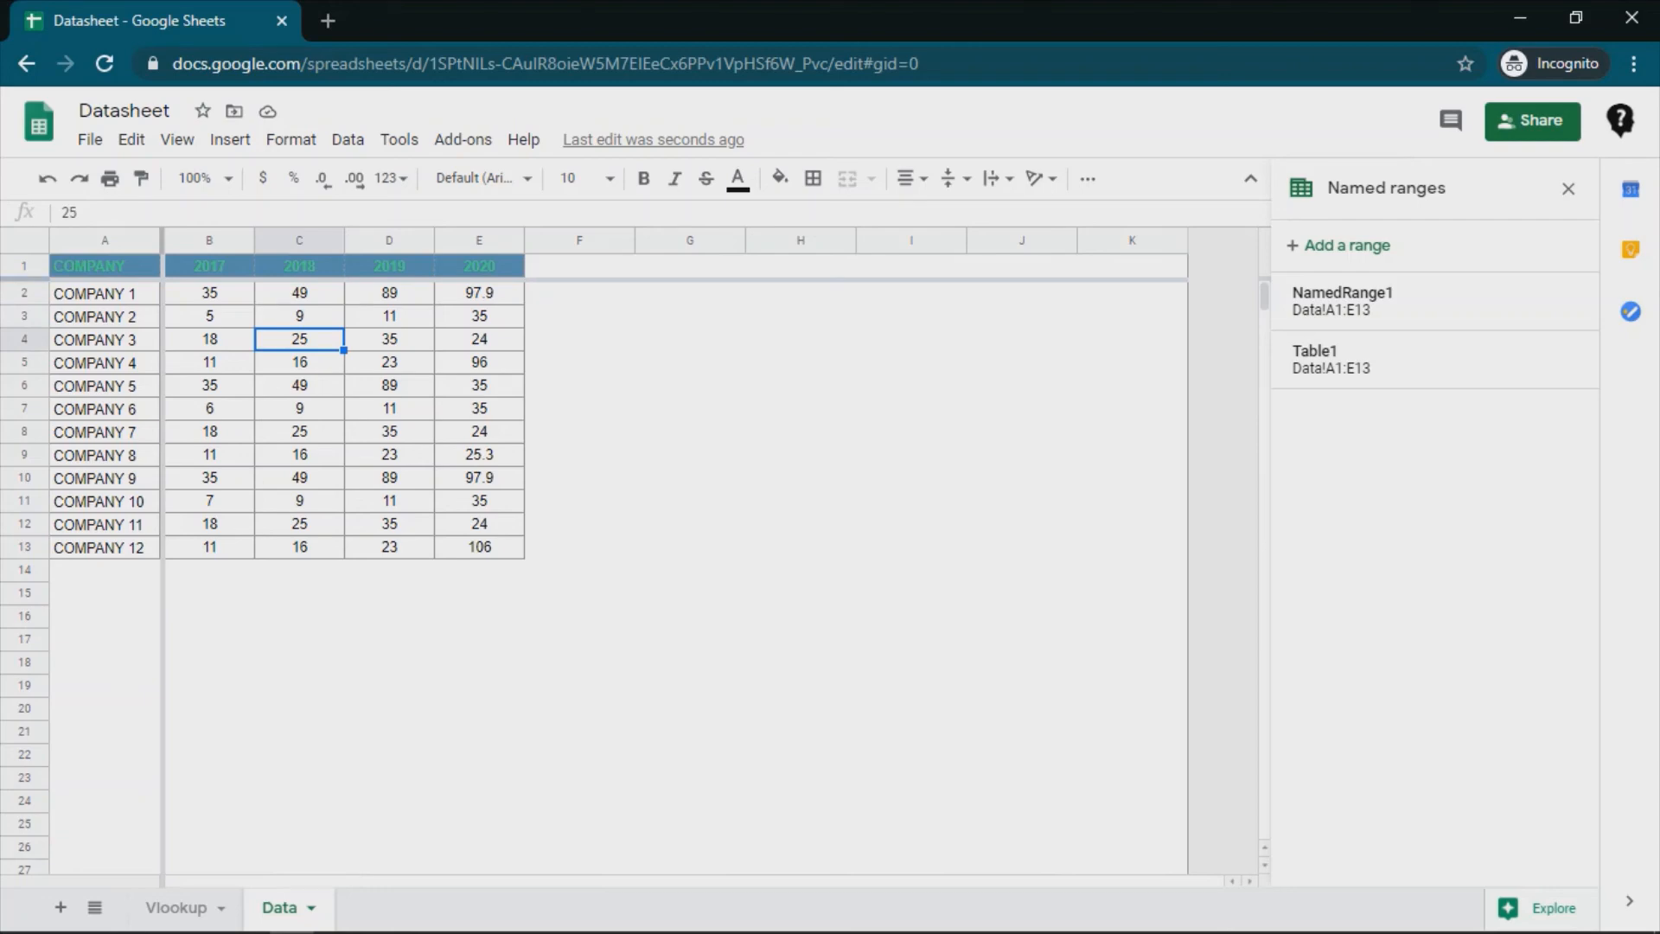
# - Set the Advance column's year in D2 of the Vlookup sheet to 2020 and close the named ranges list
pyautogui.hotkey('ctrl', 'shift', 'pageup')
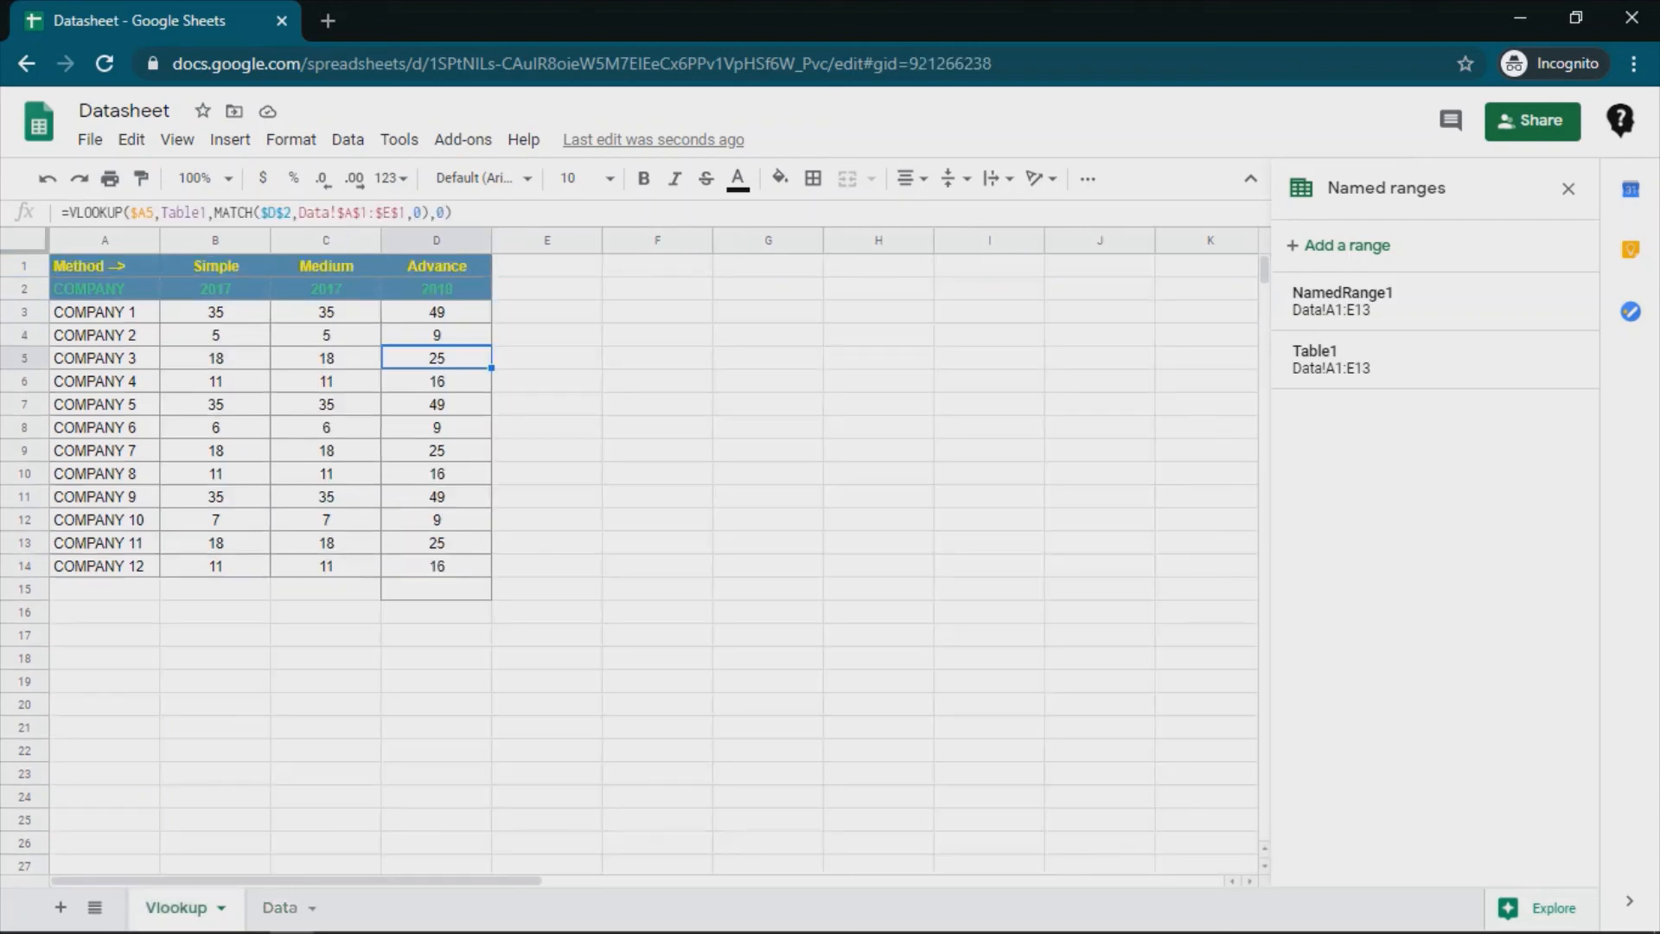
pyautogui.press('Up')
pyautogui.press('Up')
pyautogui.press('Up')
pyautogui.write('2020')
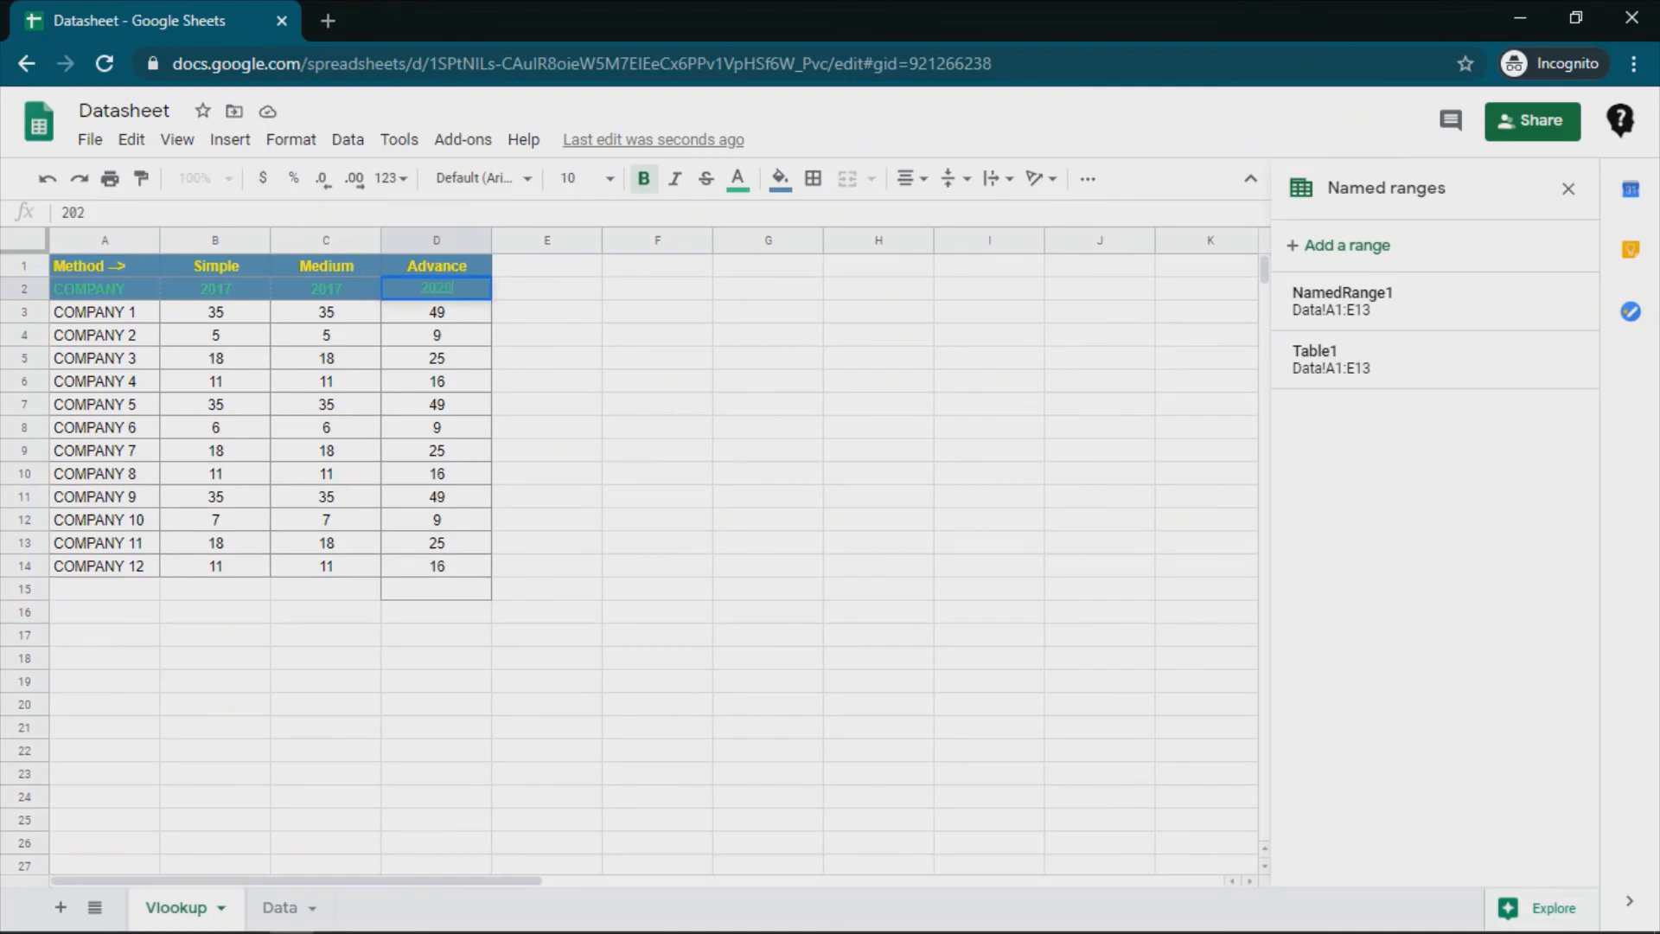
pyautogui.press('Return')
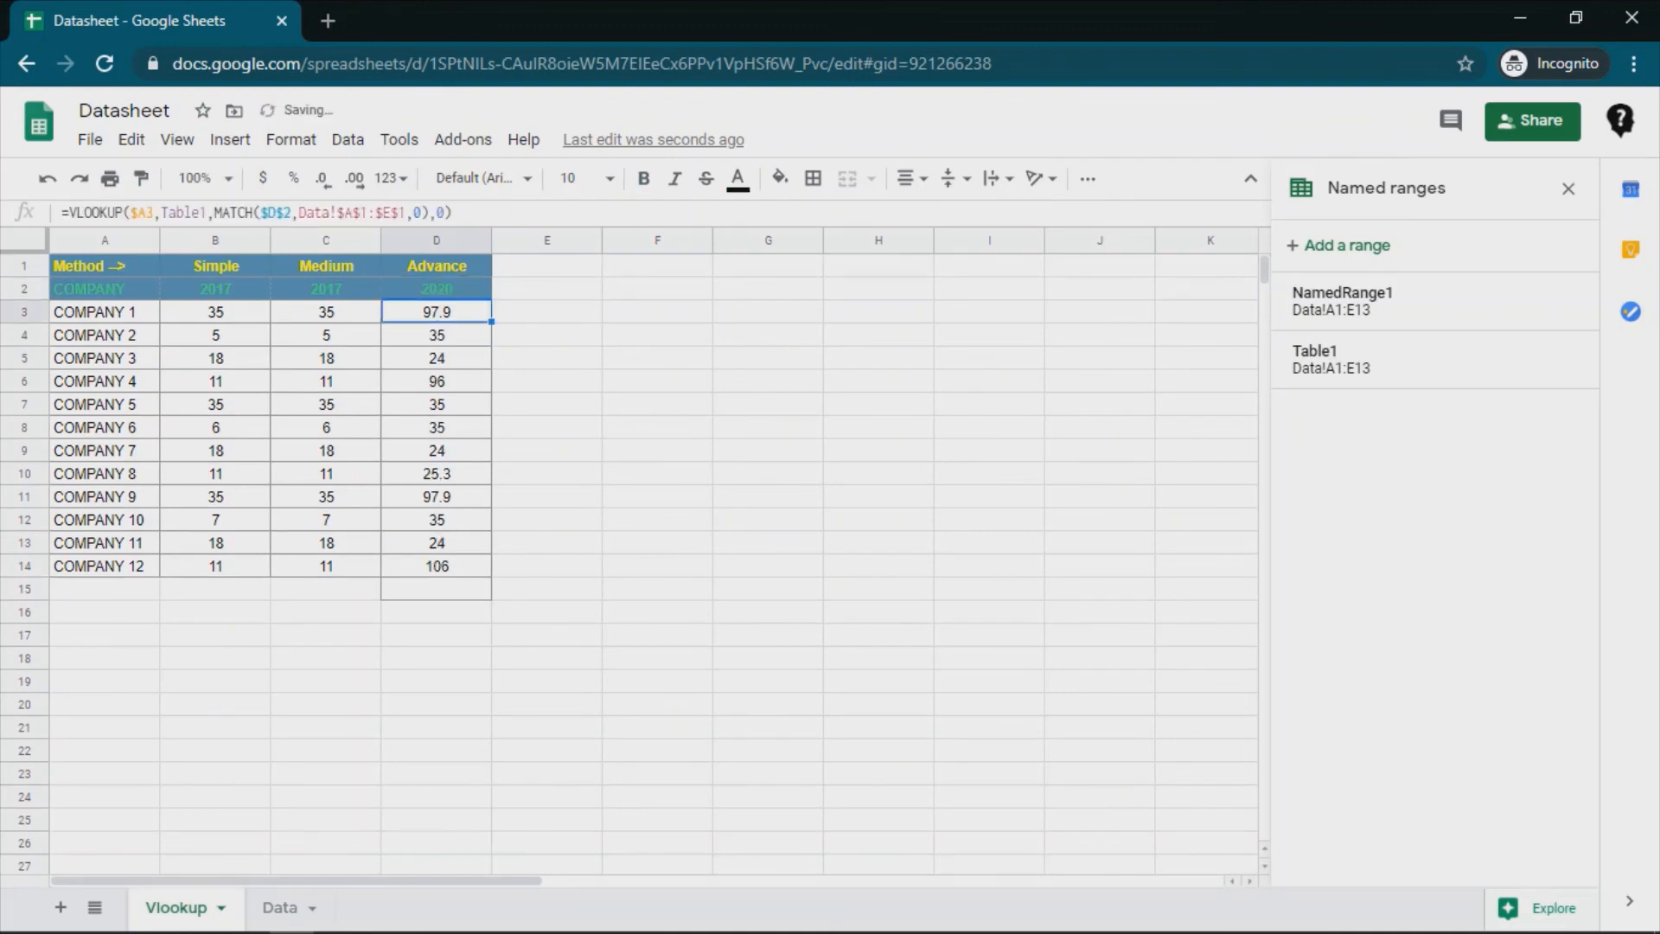
pyautogui.click(437, 611)
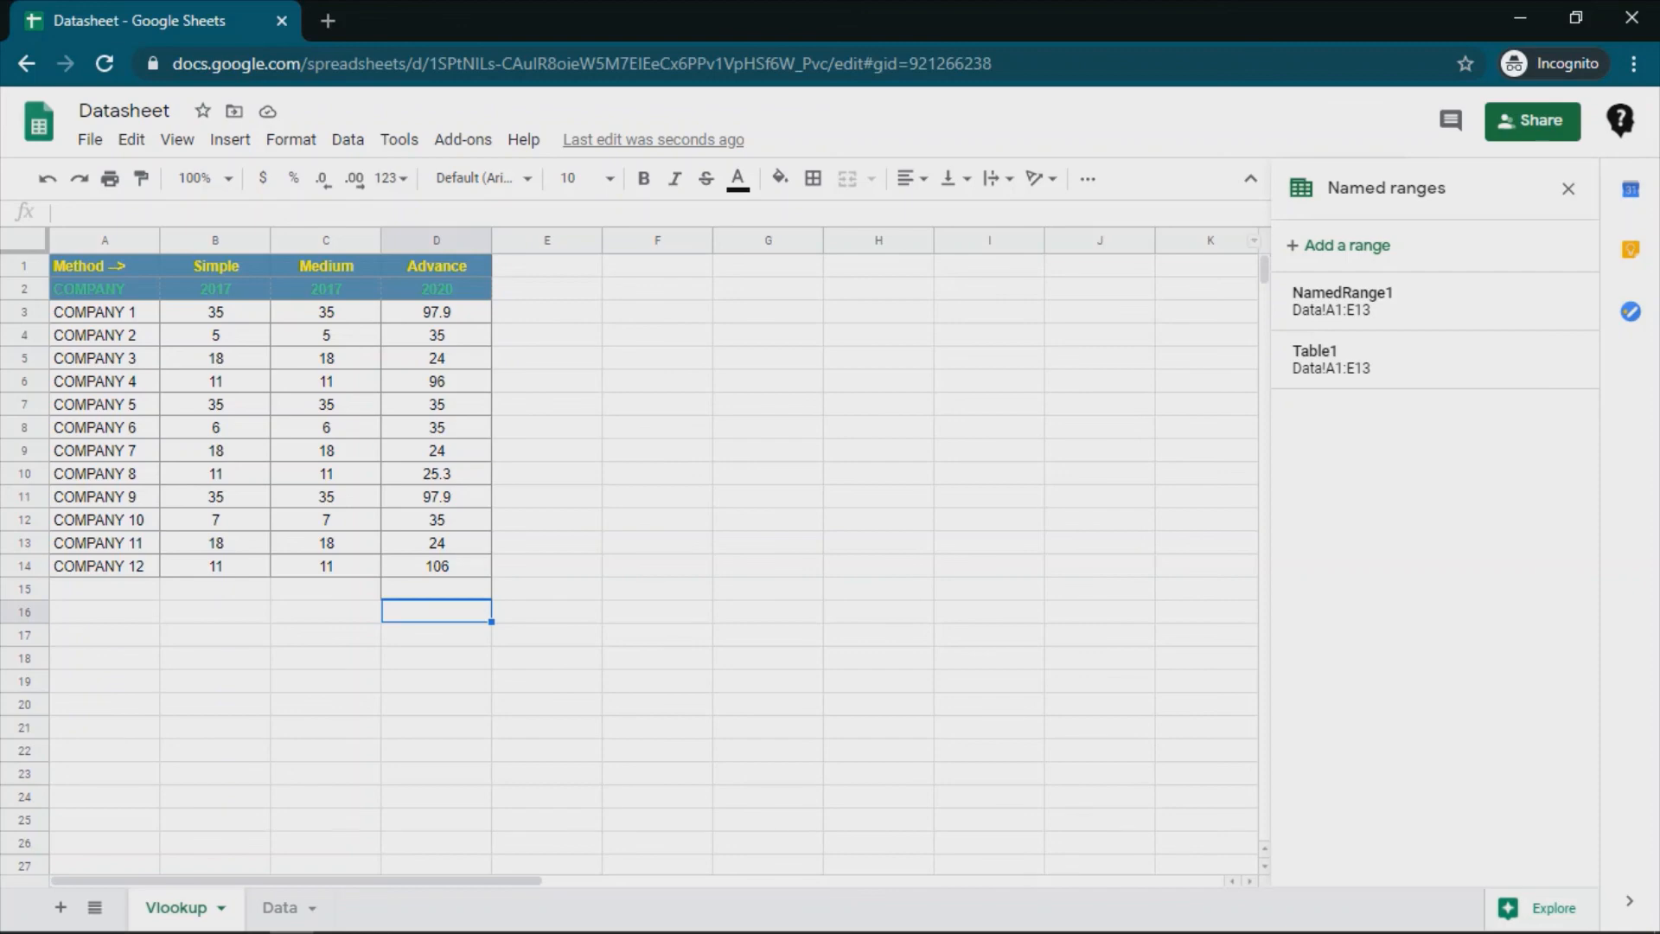
pyautogui.click(1568, 188)
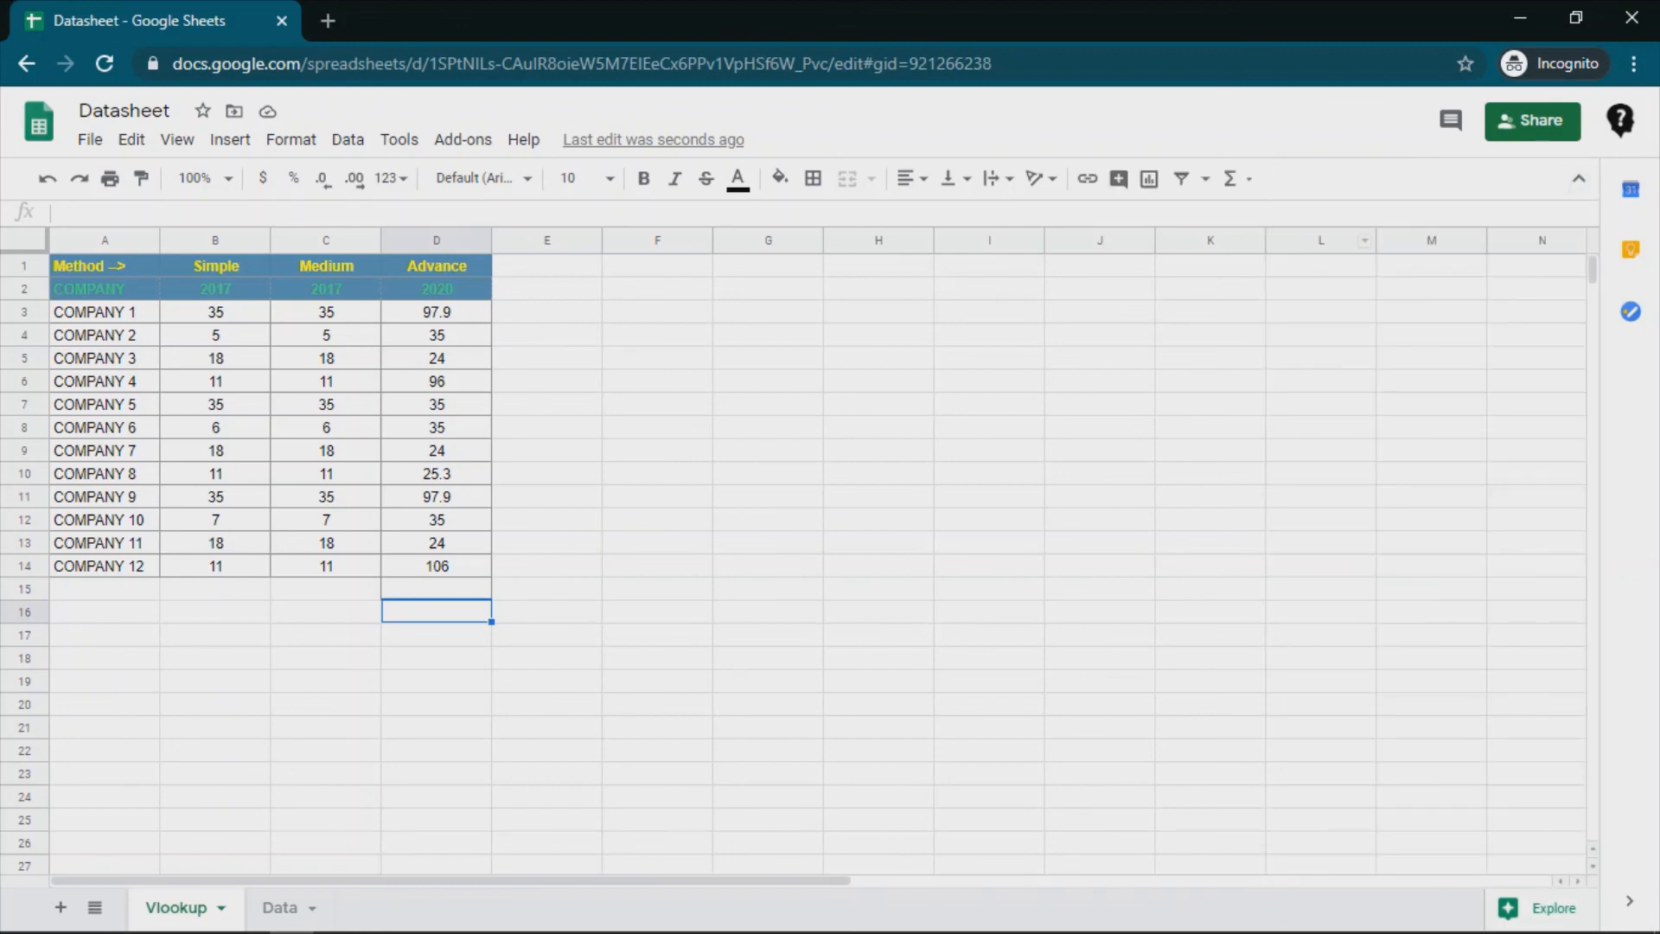